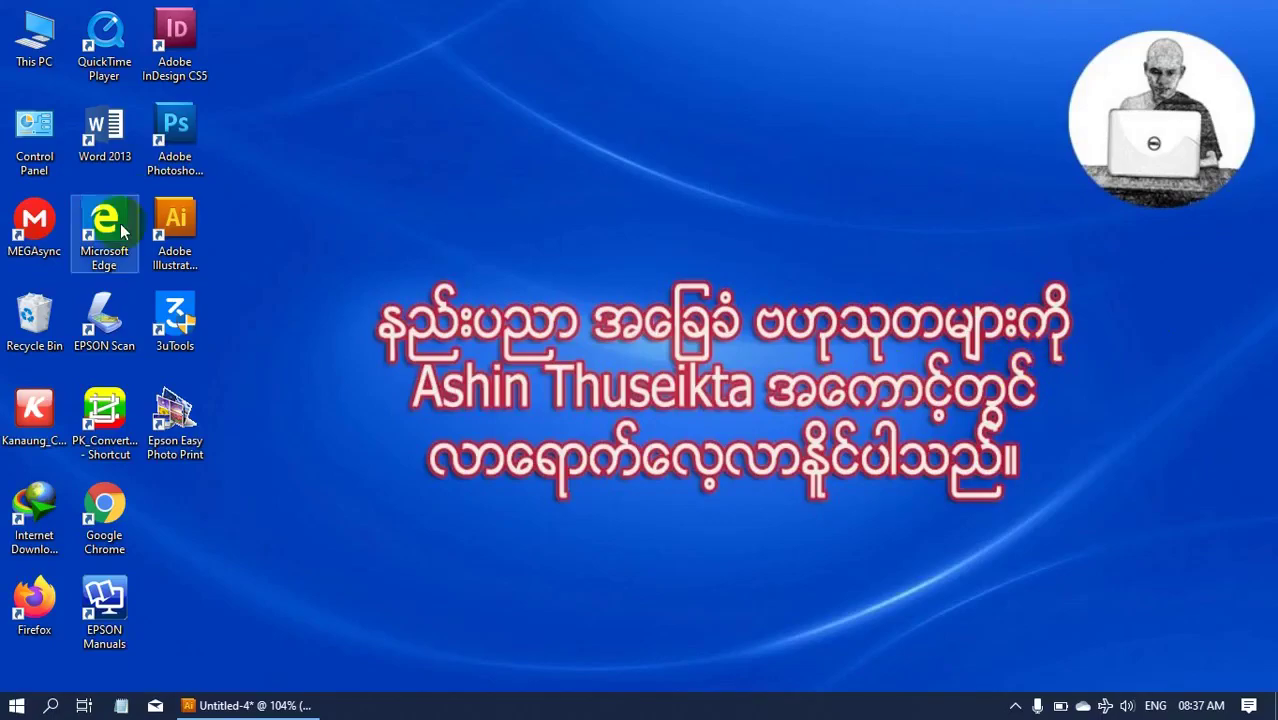
Bring up the Untitled-4 document showing the finished potted flower artwork
double_click(172, 222)
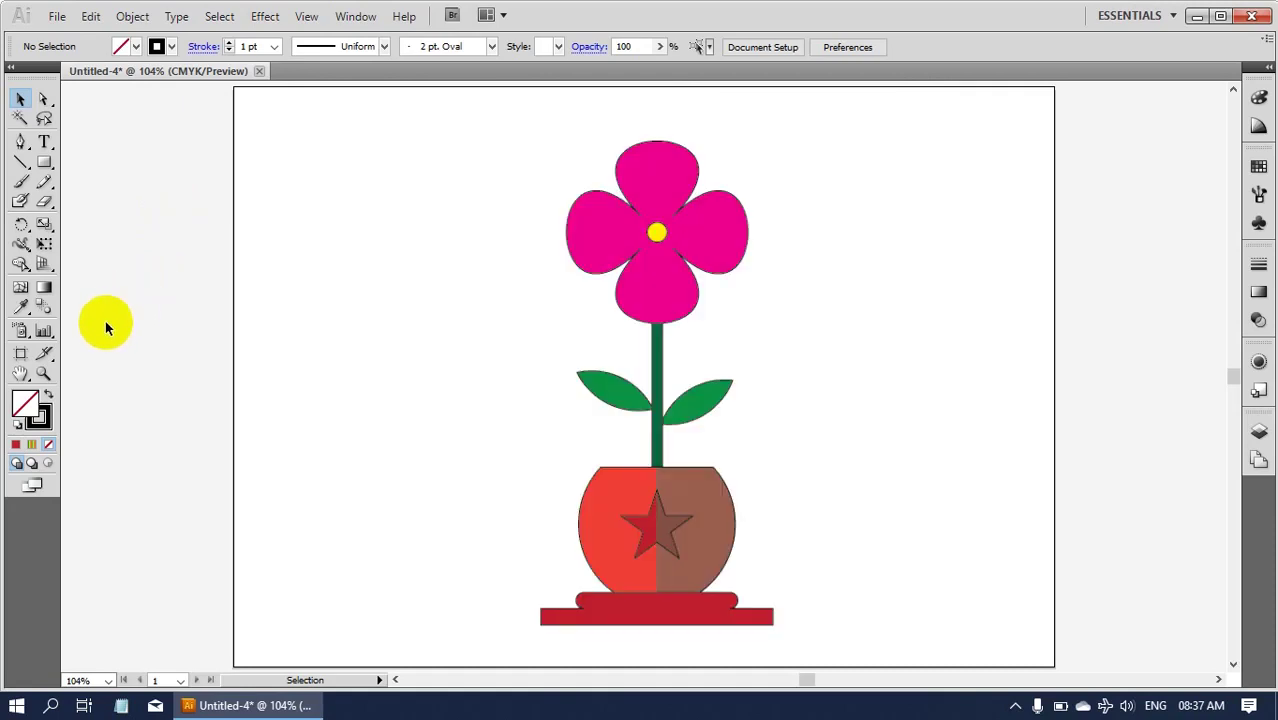
Draw a circle about 2.38 by 2.47 in and fill it with red
left_click_drag(45, 163, 117, 207)
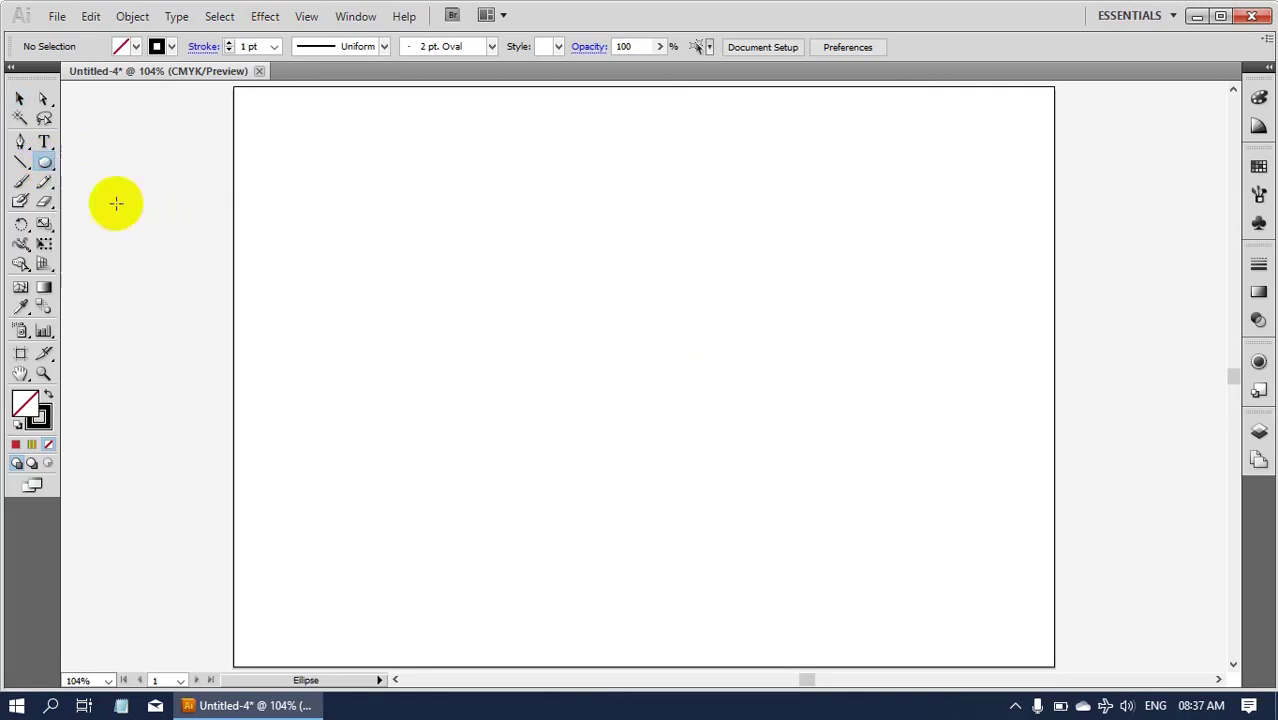
mouse_move(485, 279)
left_mouse_down()
mouse_move(553, 378)
mouse_move(658, 465)
mouse_move(651, 452)
left_mouse_up()
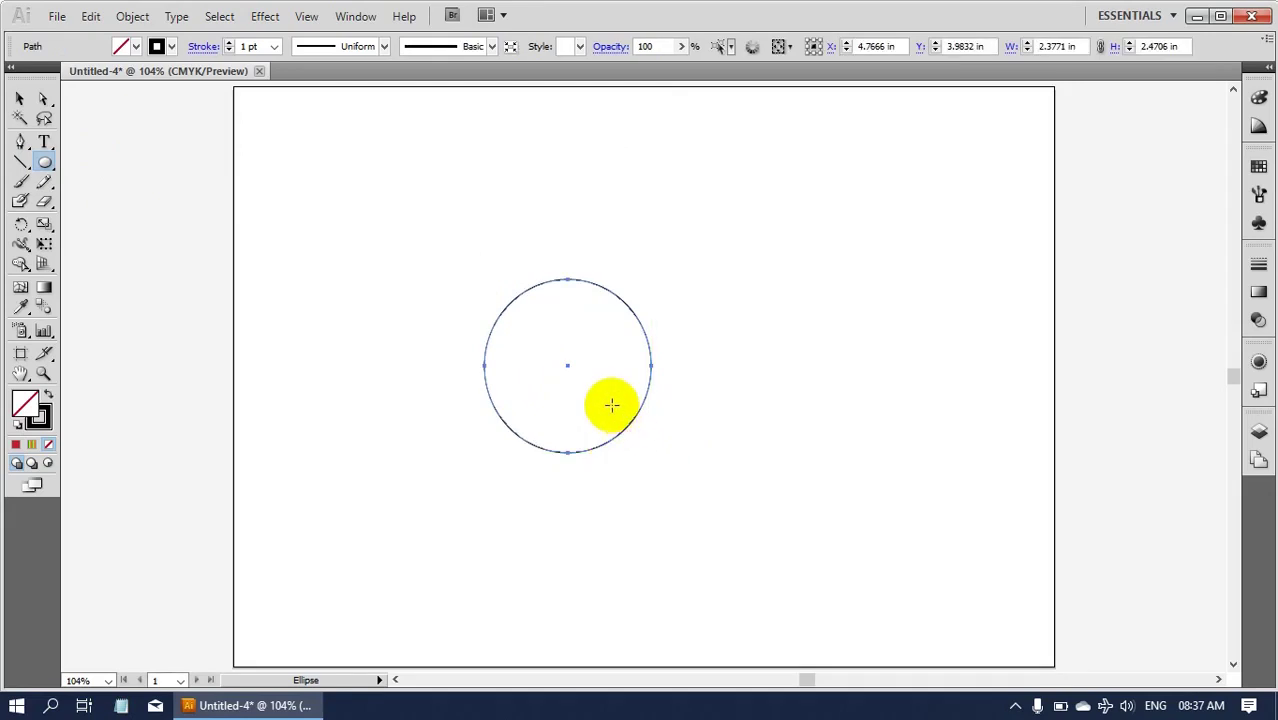
left_click(1259, 166)
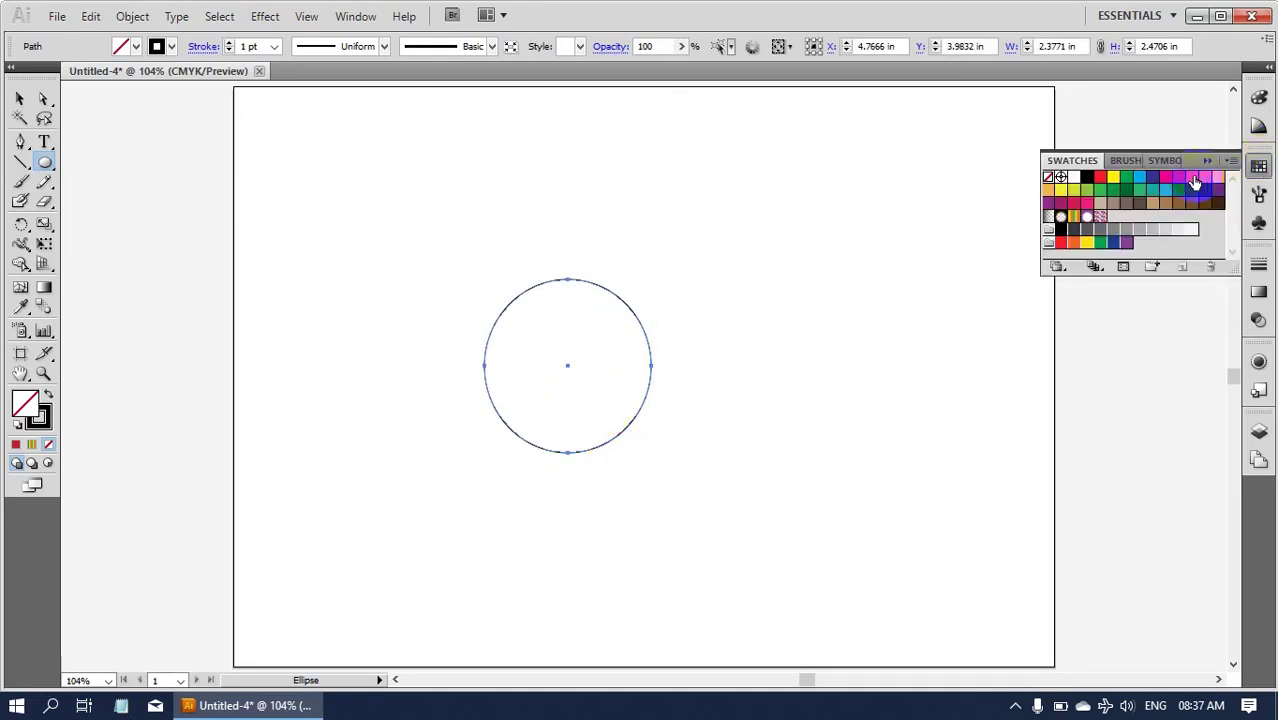
left_click(1192, 178)
left_click_drag(546, 411, 578, 395)
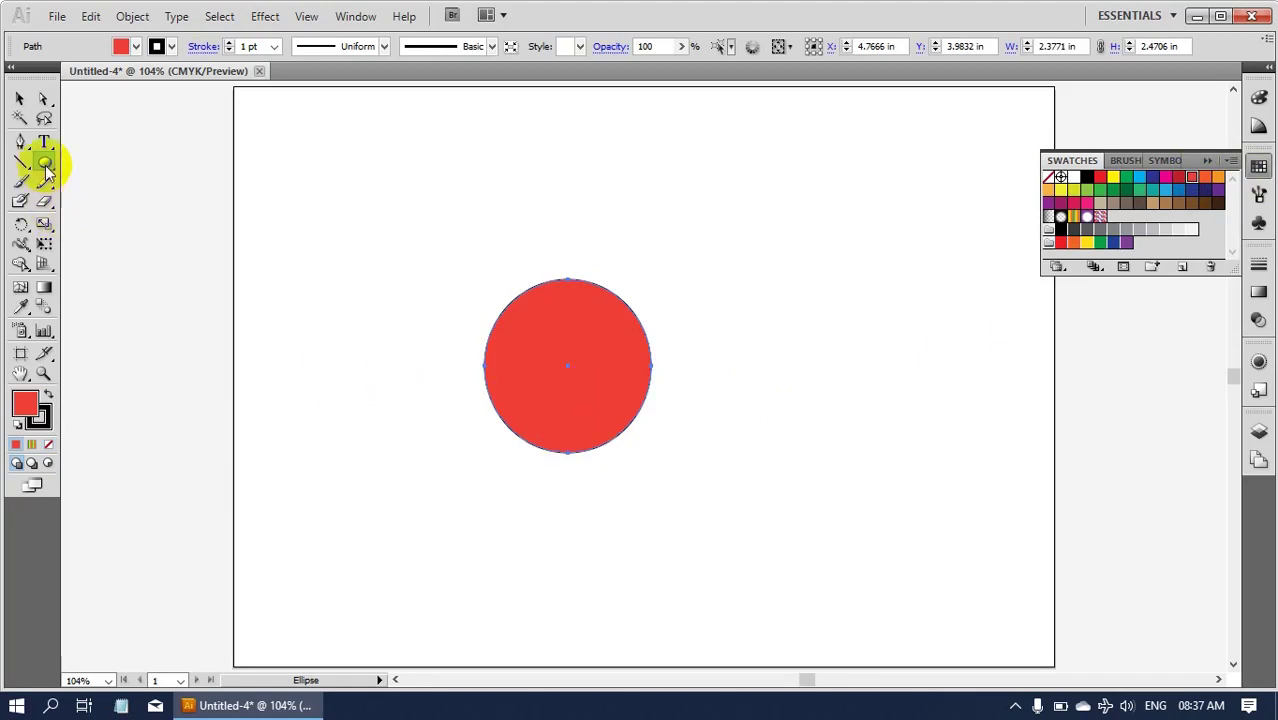
left_click_drag(57, 170, 110, 243)
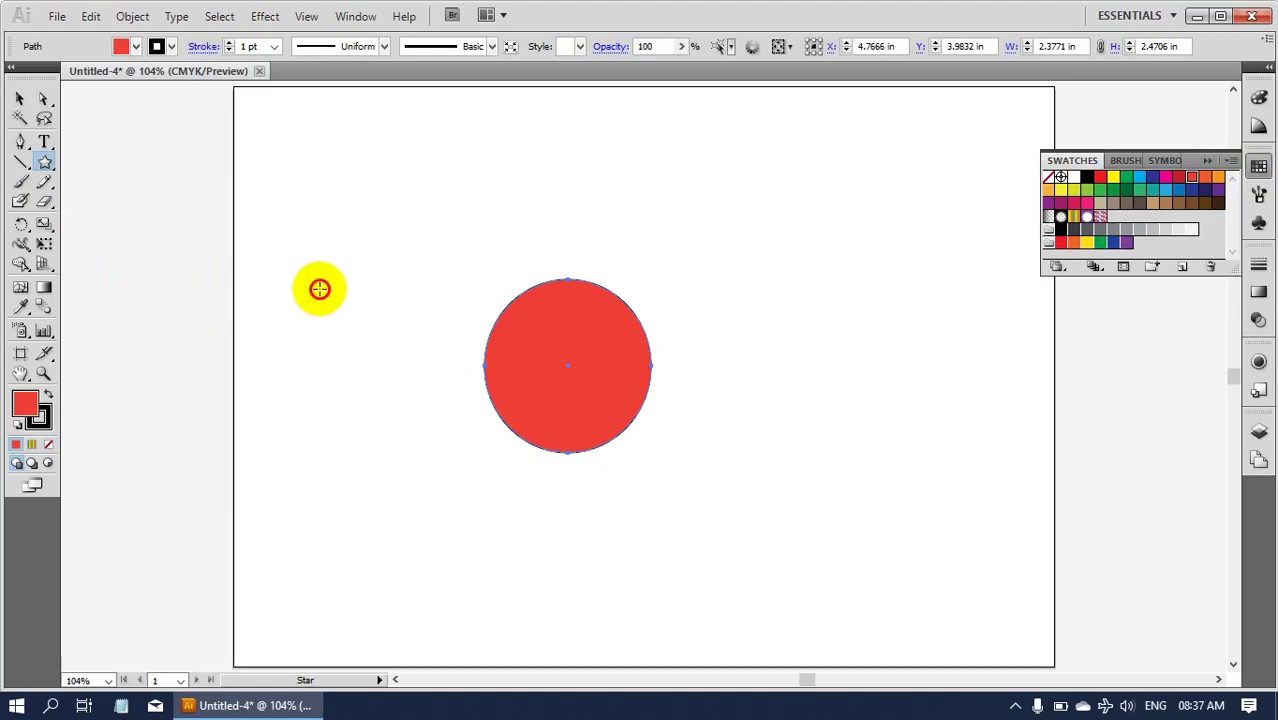
Draw a small crimson star, about 1.09 by 1.04 in, left of the circle
left_click_drag(319, 289, 342, 321)
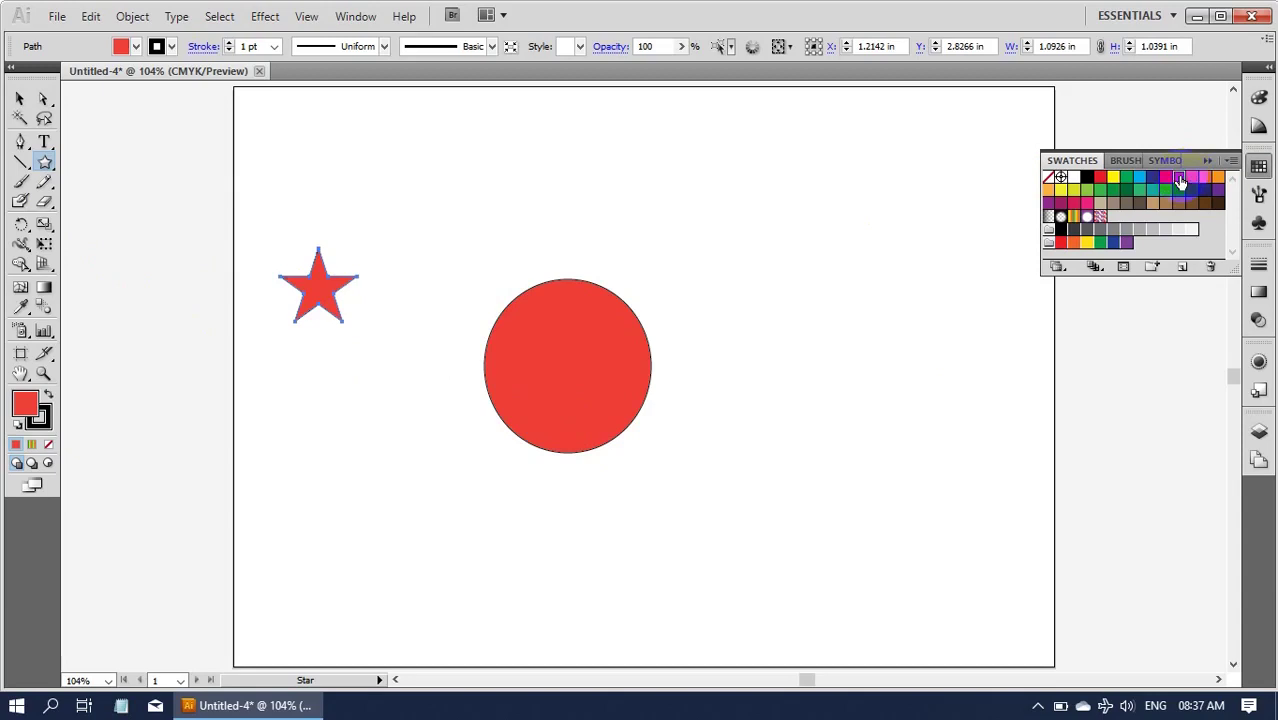
left_click(1180, 180)
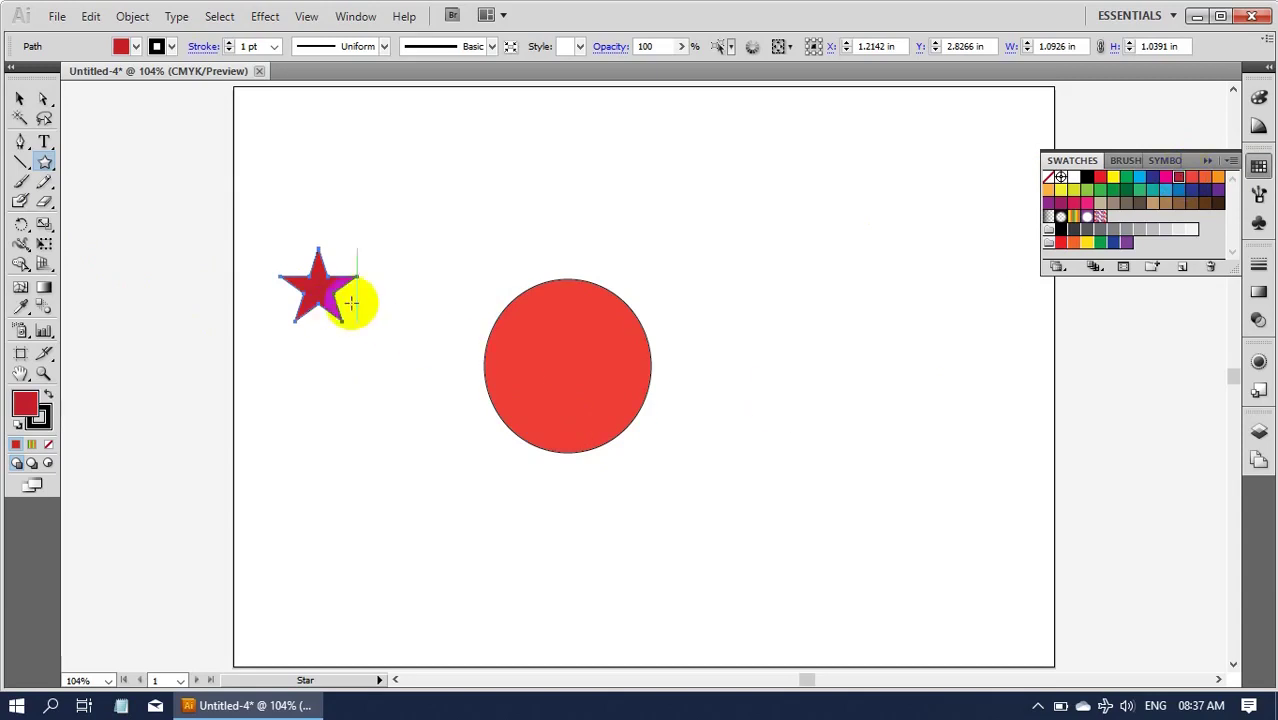
left_click(572, 372)
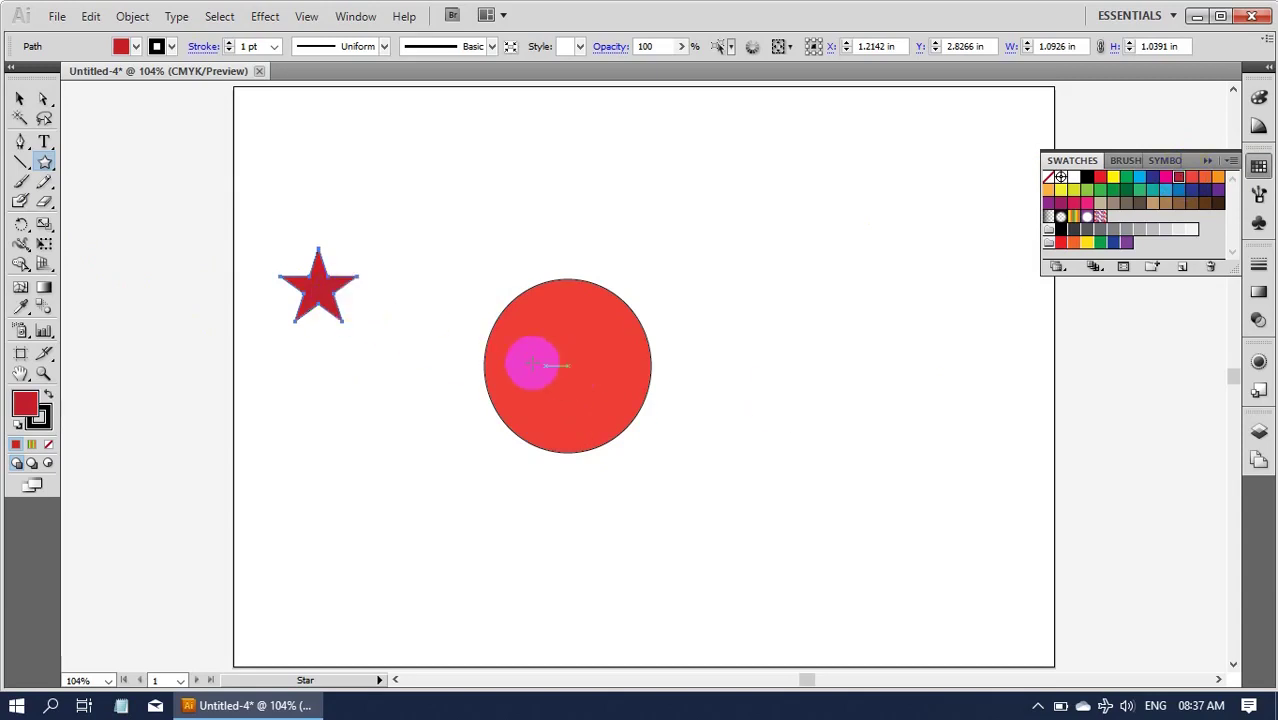
left_click(570, 333)
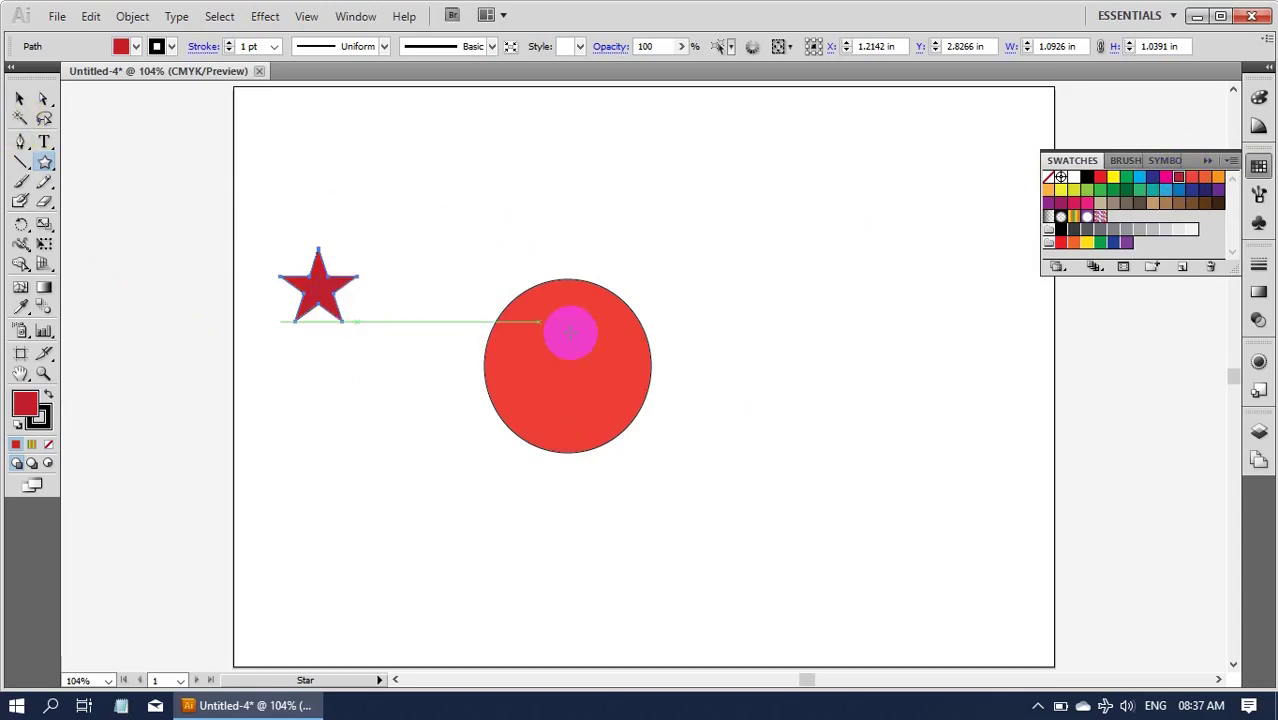
Keep the Align To option set to align relative to the selection
left_click(781, 47)
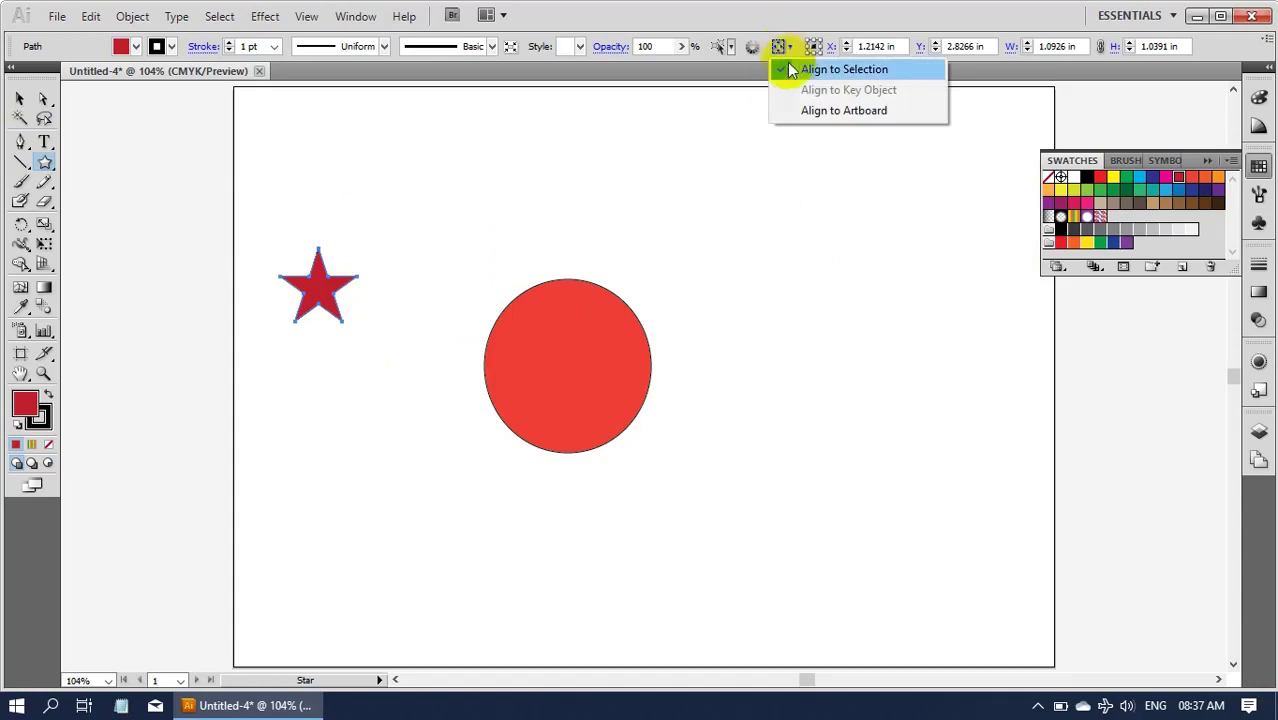
left_click(846, 71)
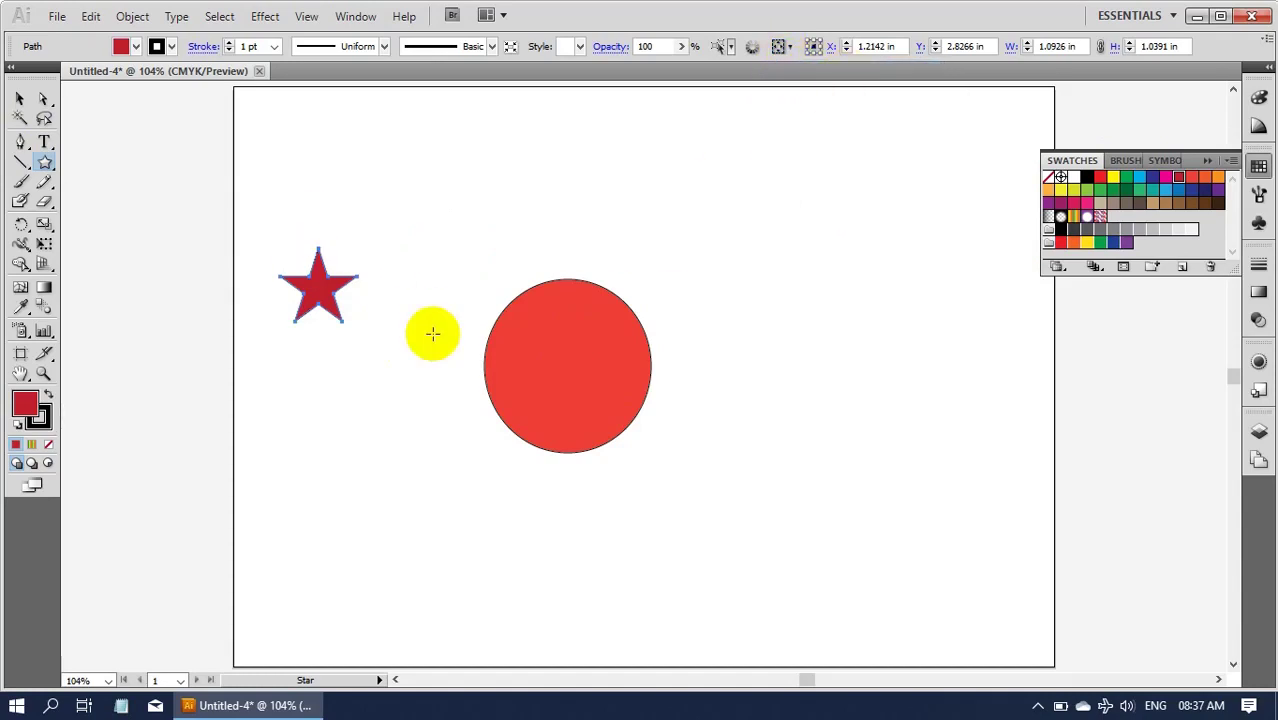
left_click(19, 99)
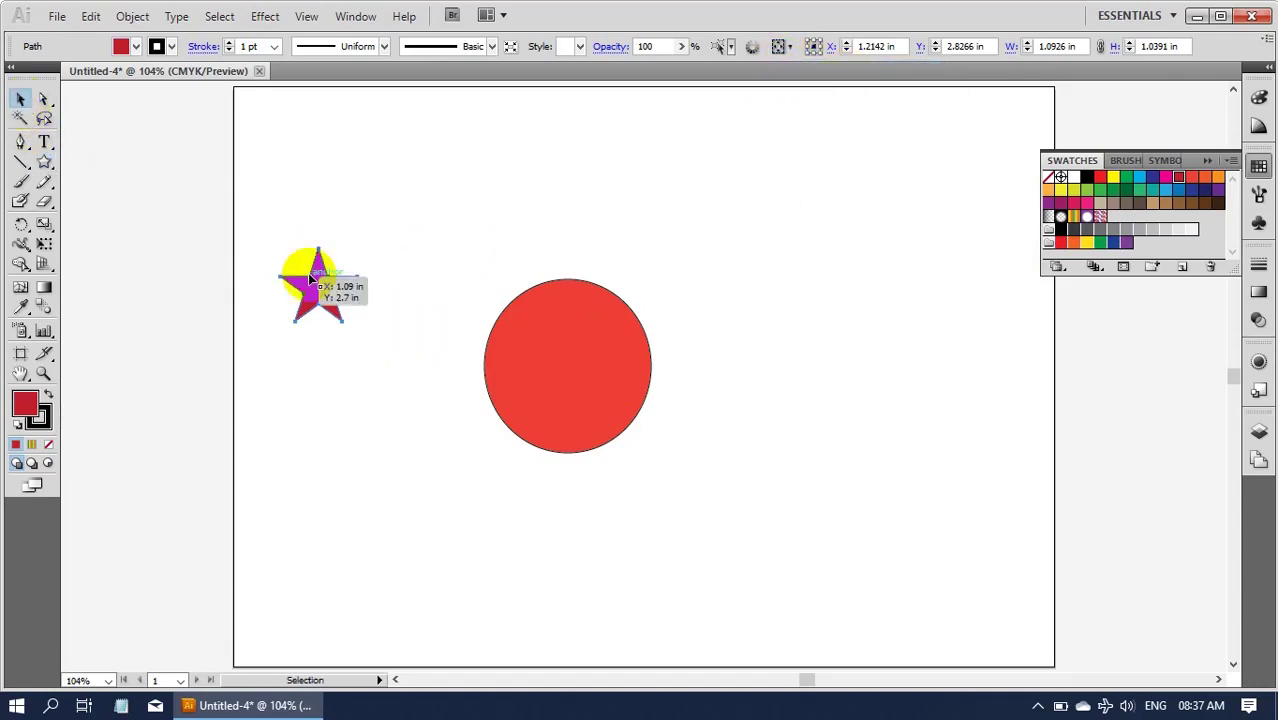
Centre the star horizontally and vertically on the circle, using the circle as key object
left_click_drag(282, 244, 691, 449)
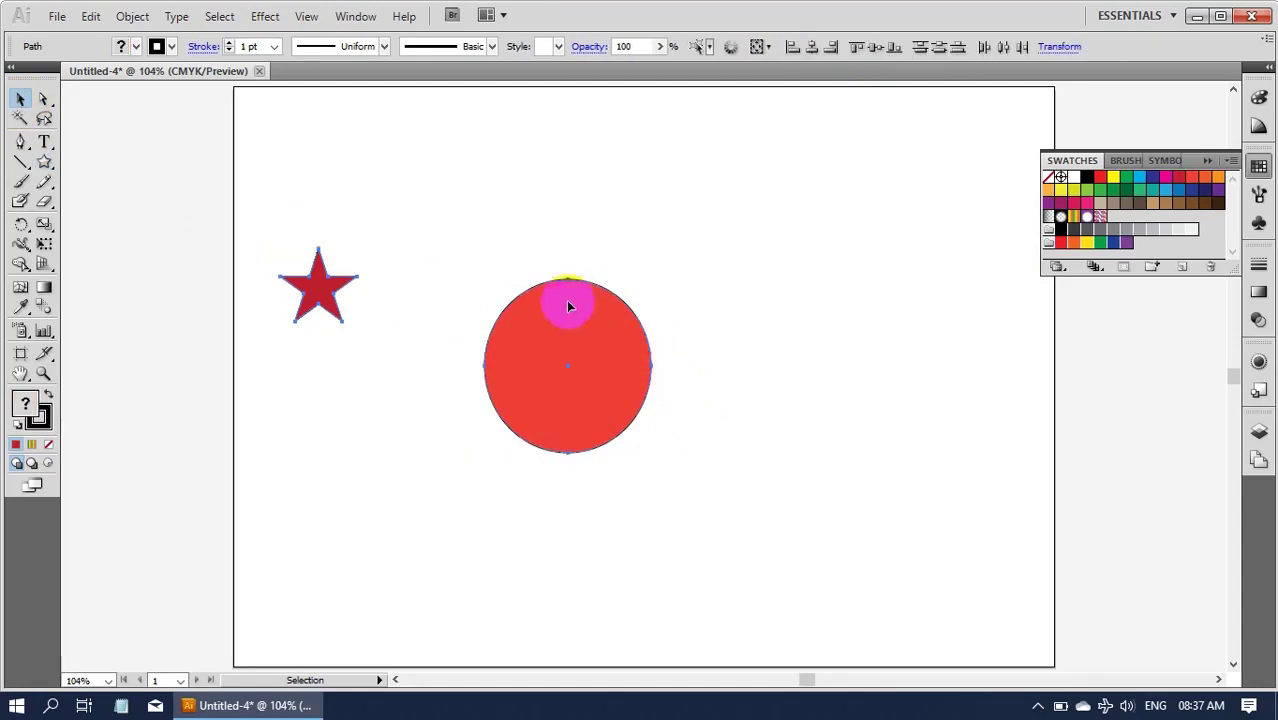
left_click(588, 425)
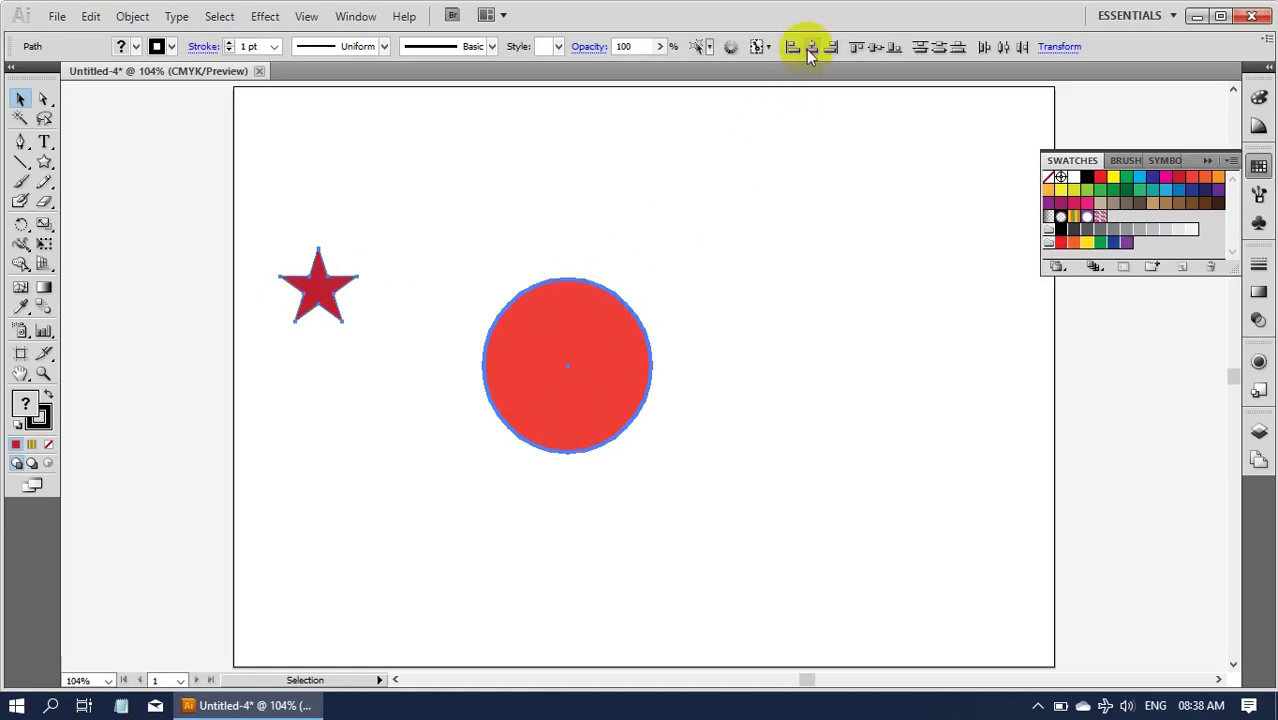
left_click(806, 47)
left_click(560, 371)
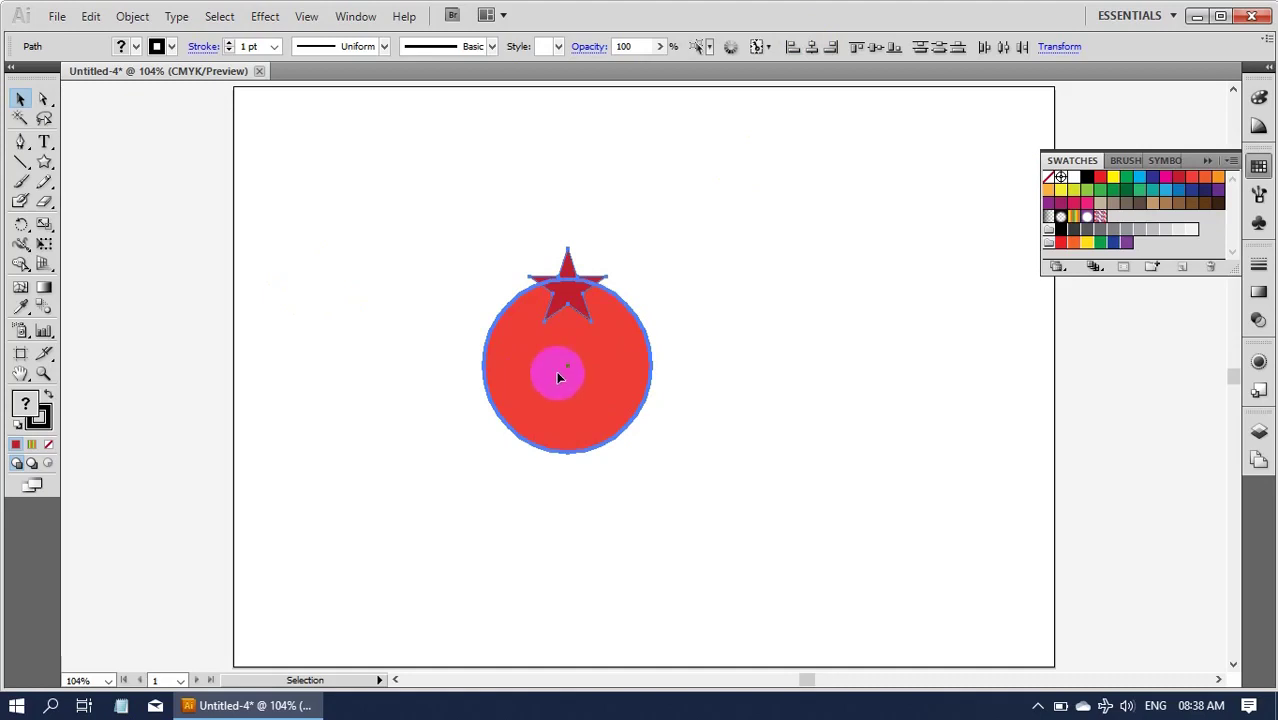
left_click(874, 48)
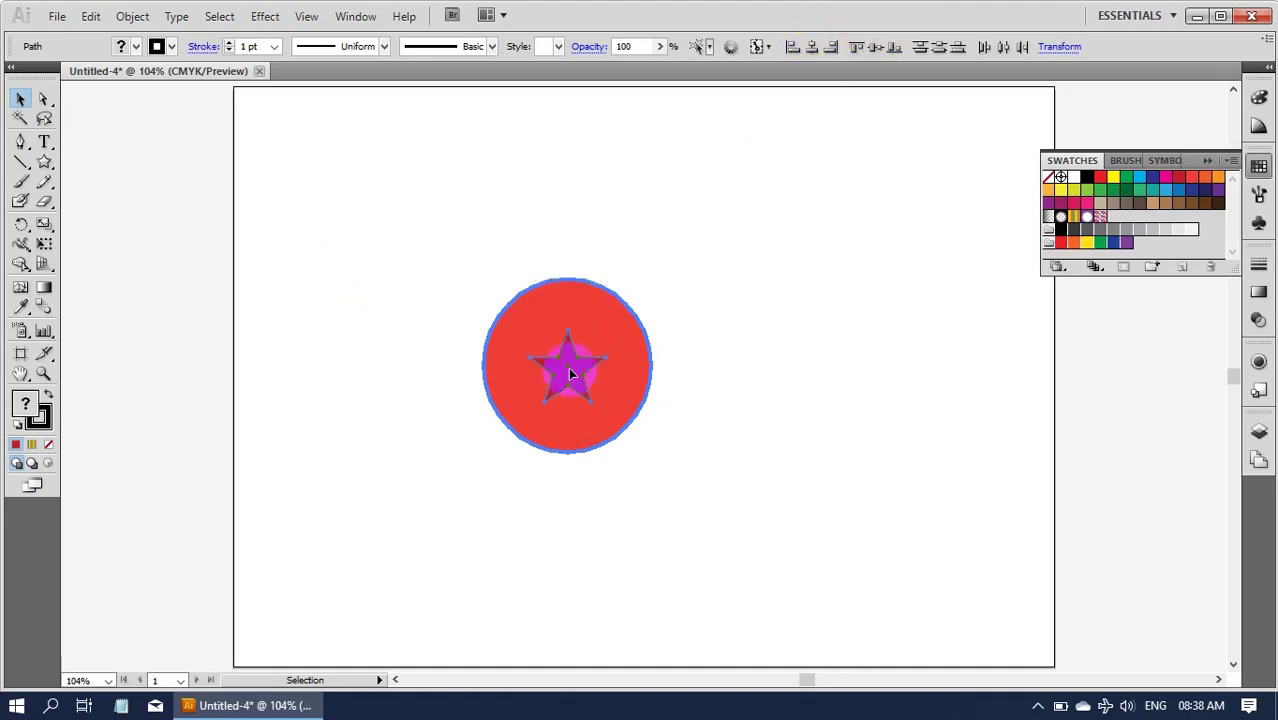
left_click(738, 424)
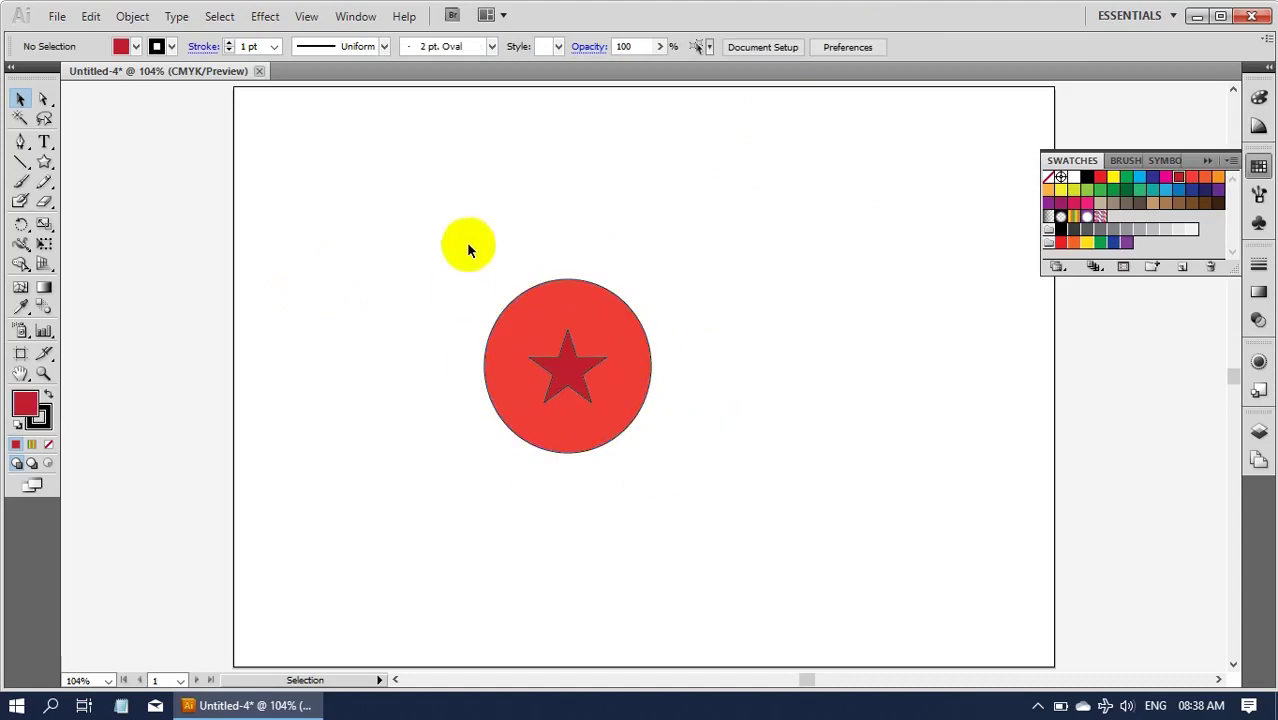
Draw crimson bars across the circle's top and bottom edges, then select all four shapes
left_click(541, 315)
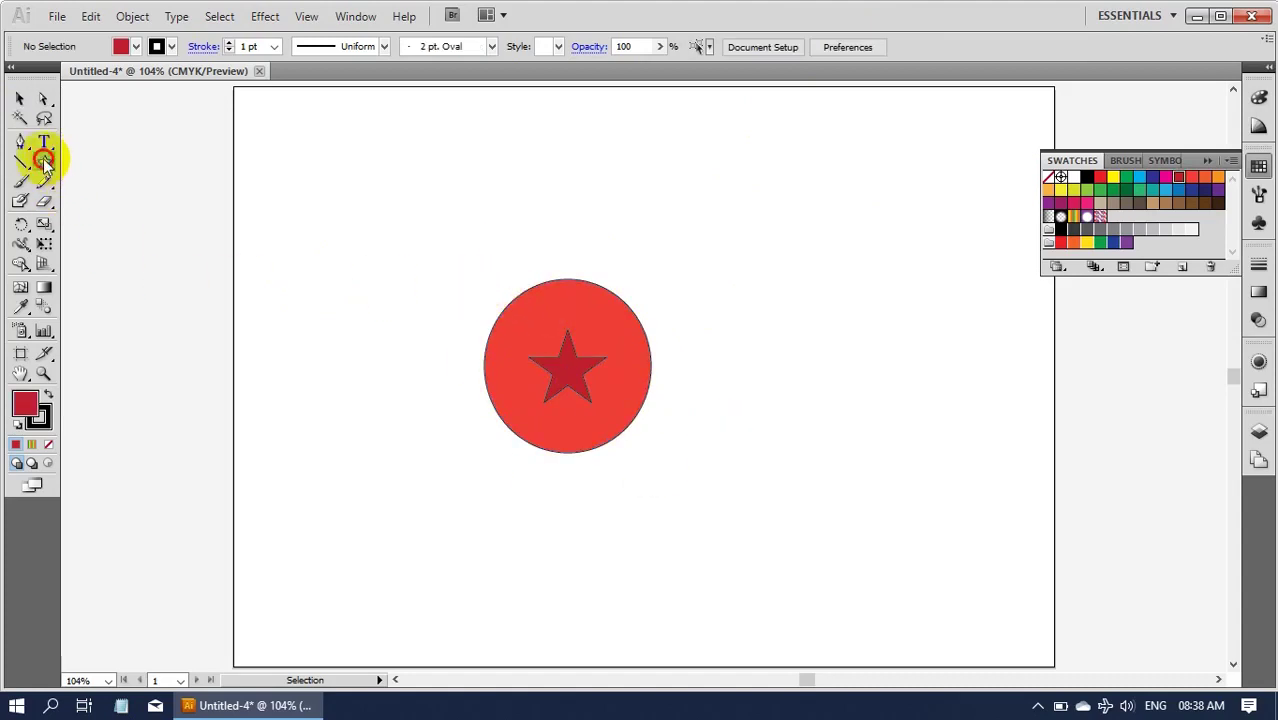
left_click_drag(44, 163, 125, 168)
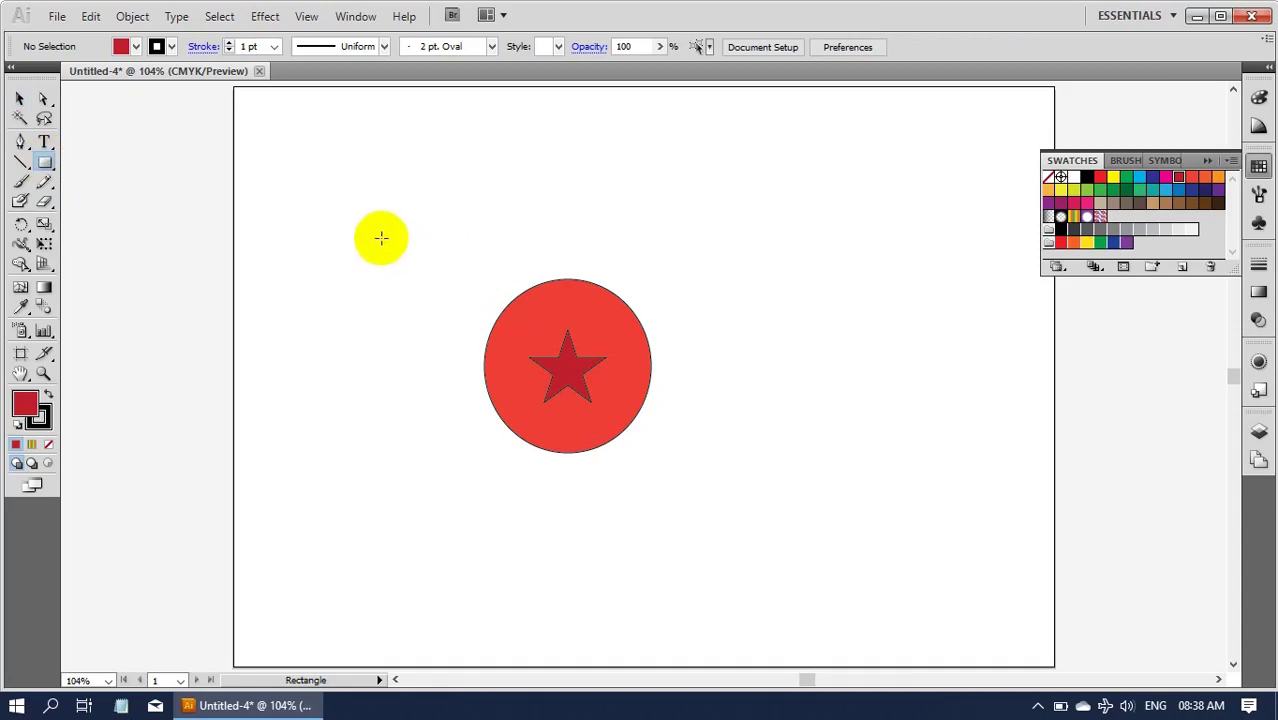
mouse_move(432, 253)
left_mouse_down()
mouse_move(508, 279)
mouse_move(696, 294)
left_mouse_up()
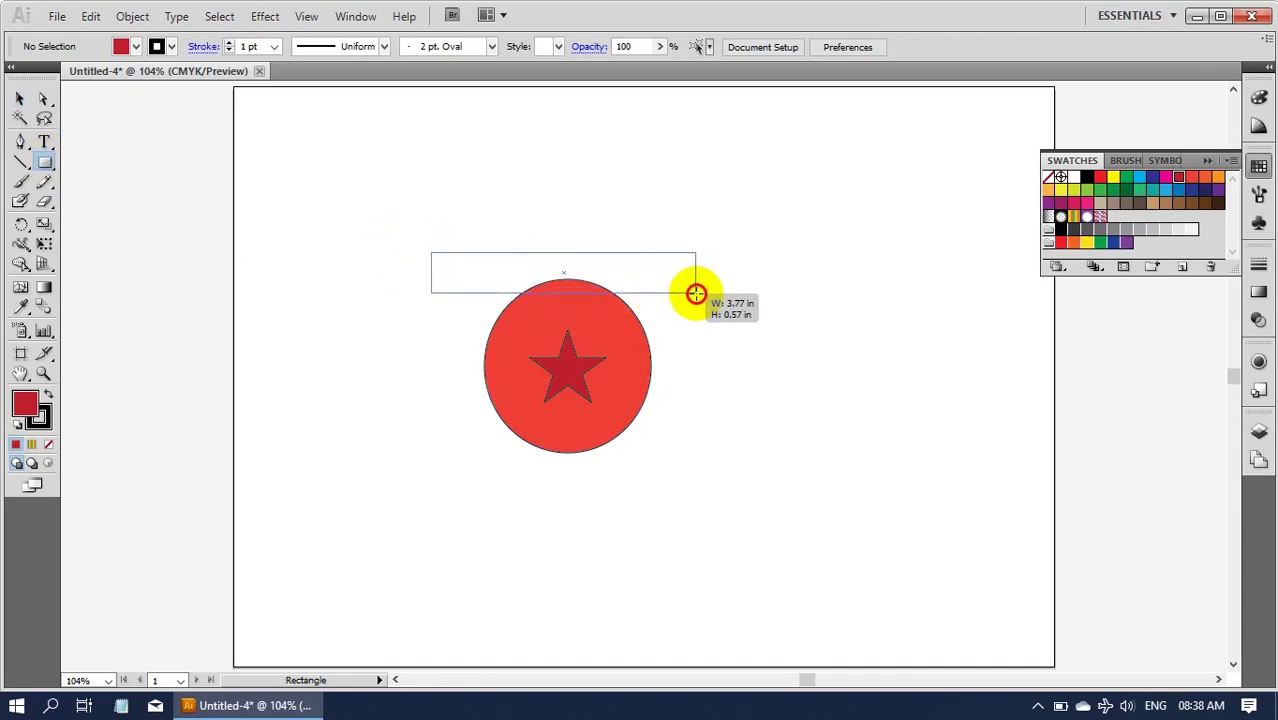
left_click_drag(696, 294, 697, 294)
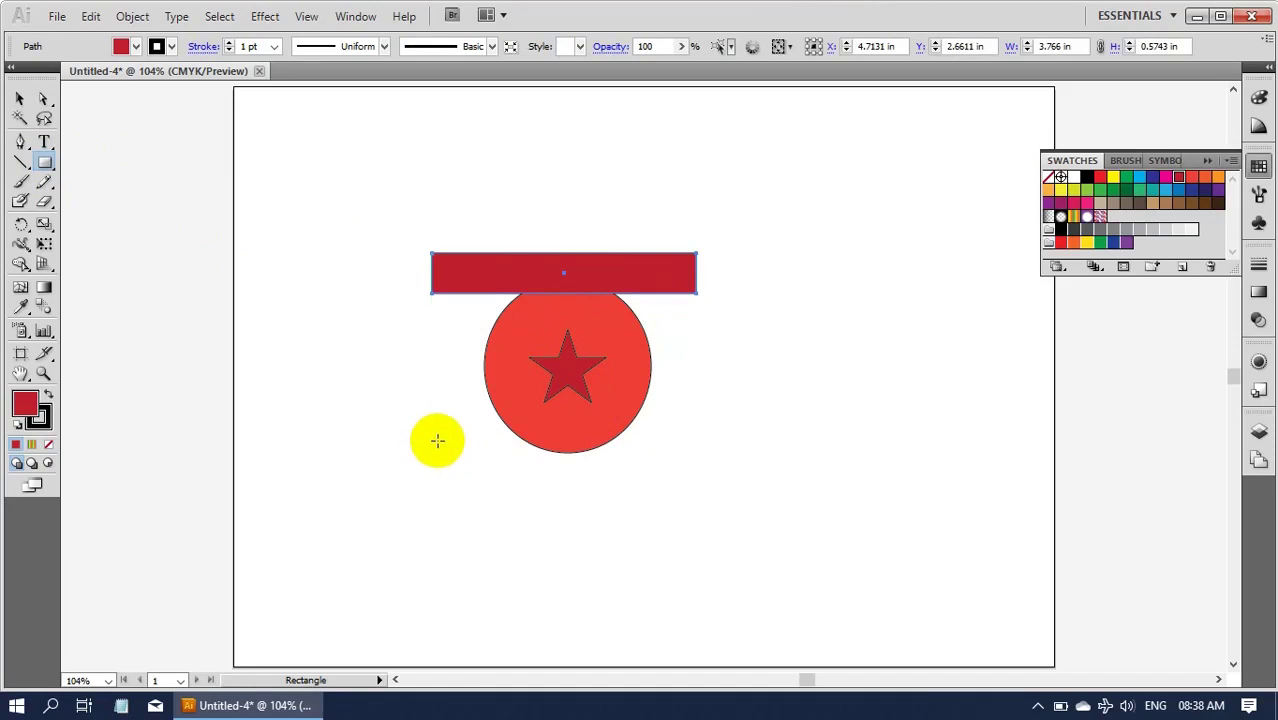
left_click_drag(433, 438, 682, 471)
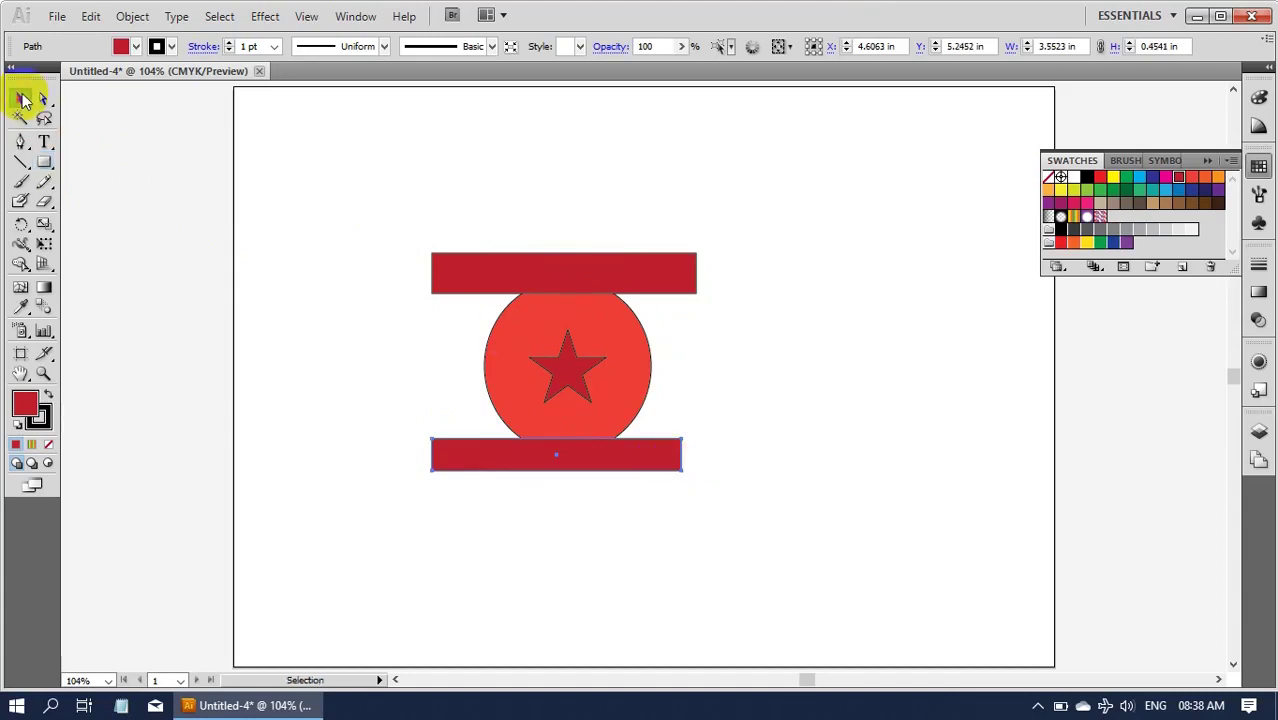
left_click_drag(455, 275, 461, 287)
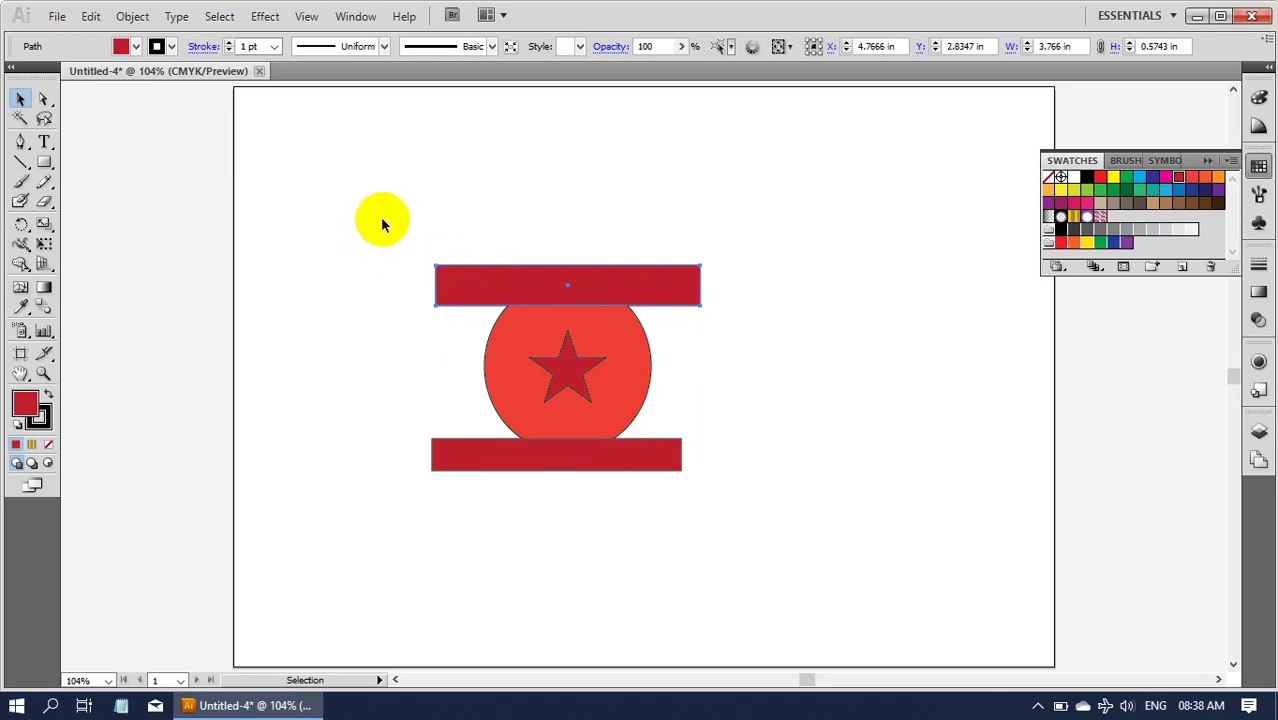
left_click_drag(380, 216, 825, 558)
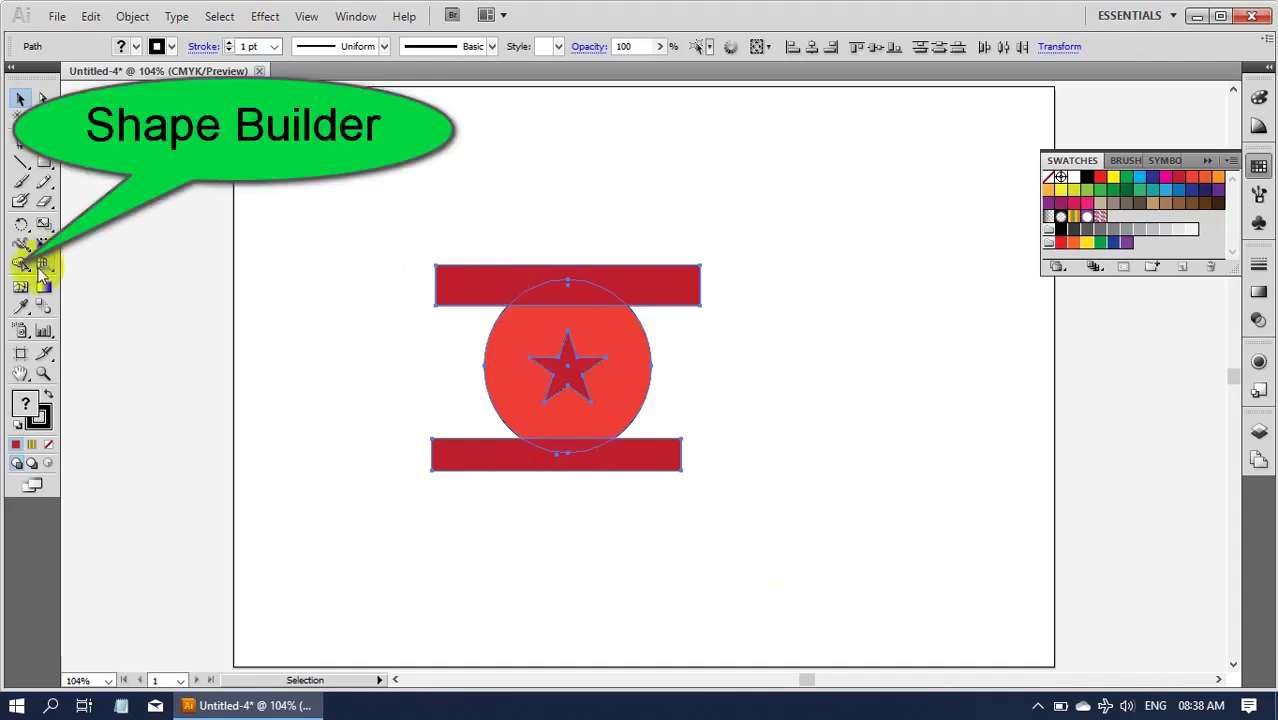
Alt-drag with Shape Builder to delete the top and bottom bars, flattening the circle
left_click_drag(20, 264, 100, 270)
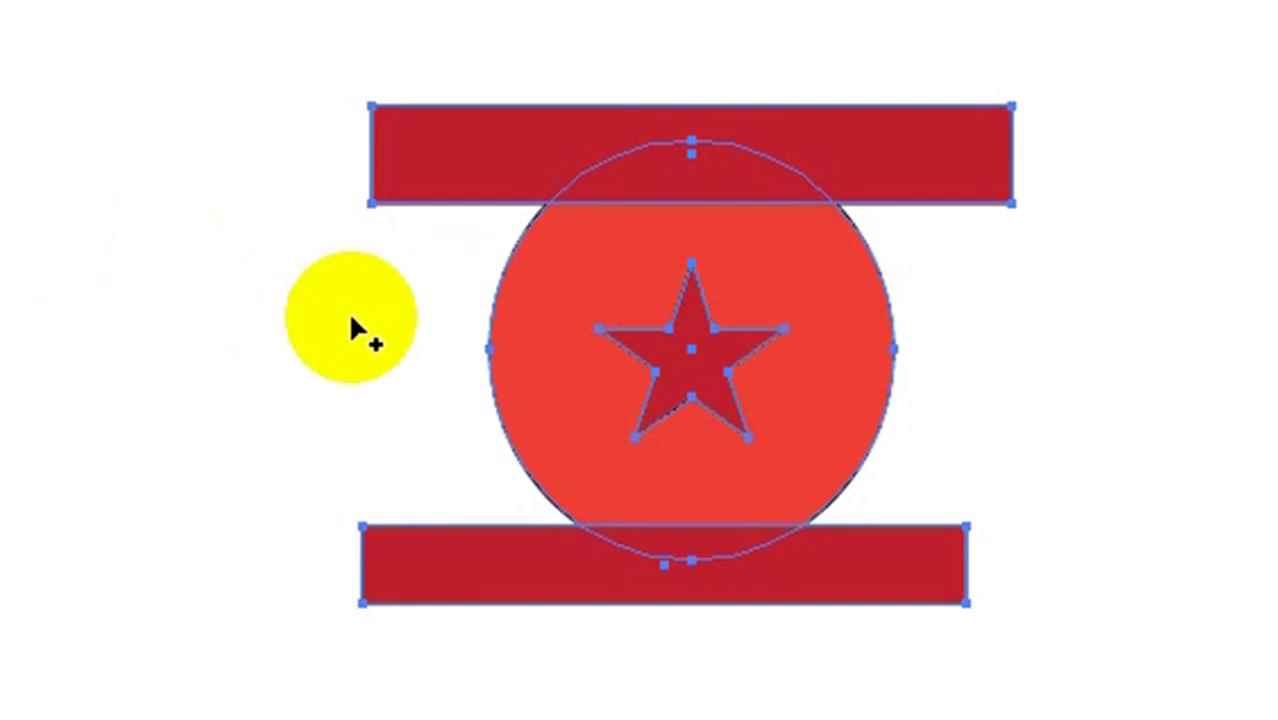
key("alt")
left_click_drag(528, 214, 515, 170)
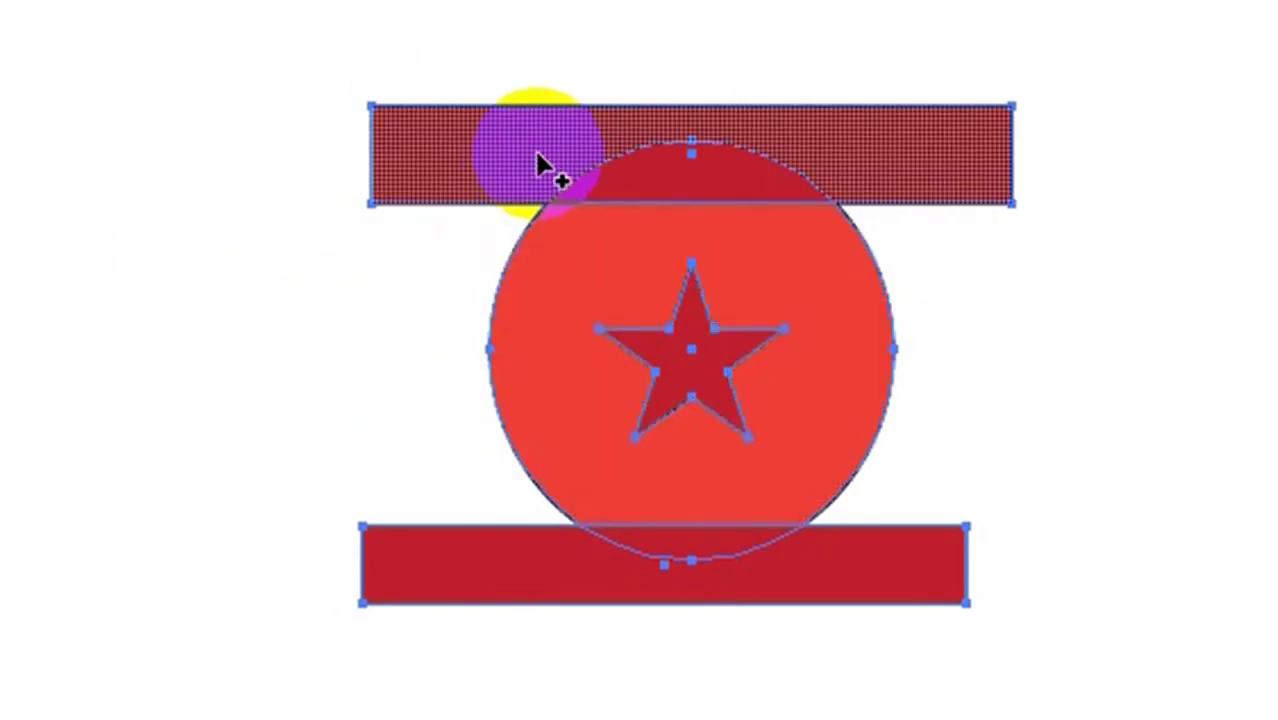
key("alt")
left_click_drag(520, 146, 687, 172)
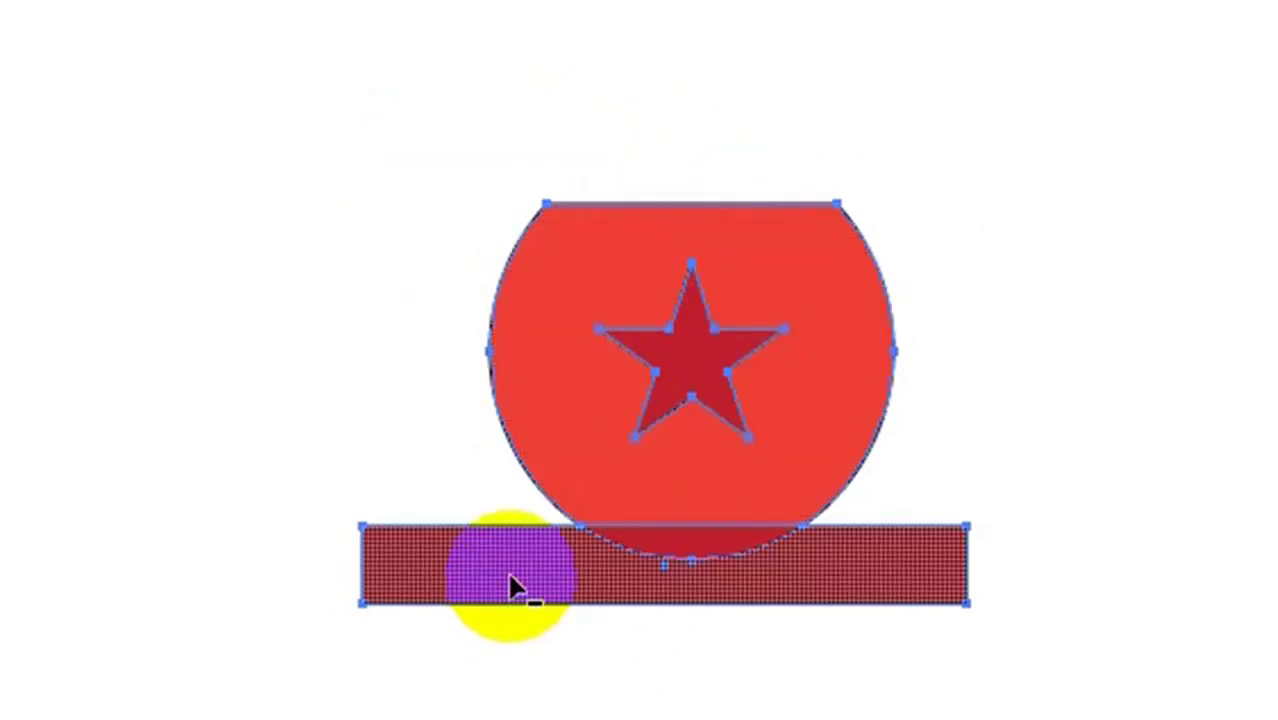
left_click_drag(510, 580, 705, 552)
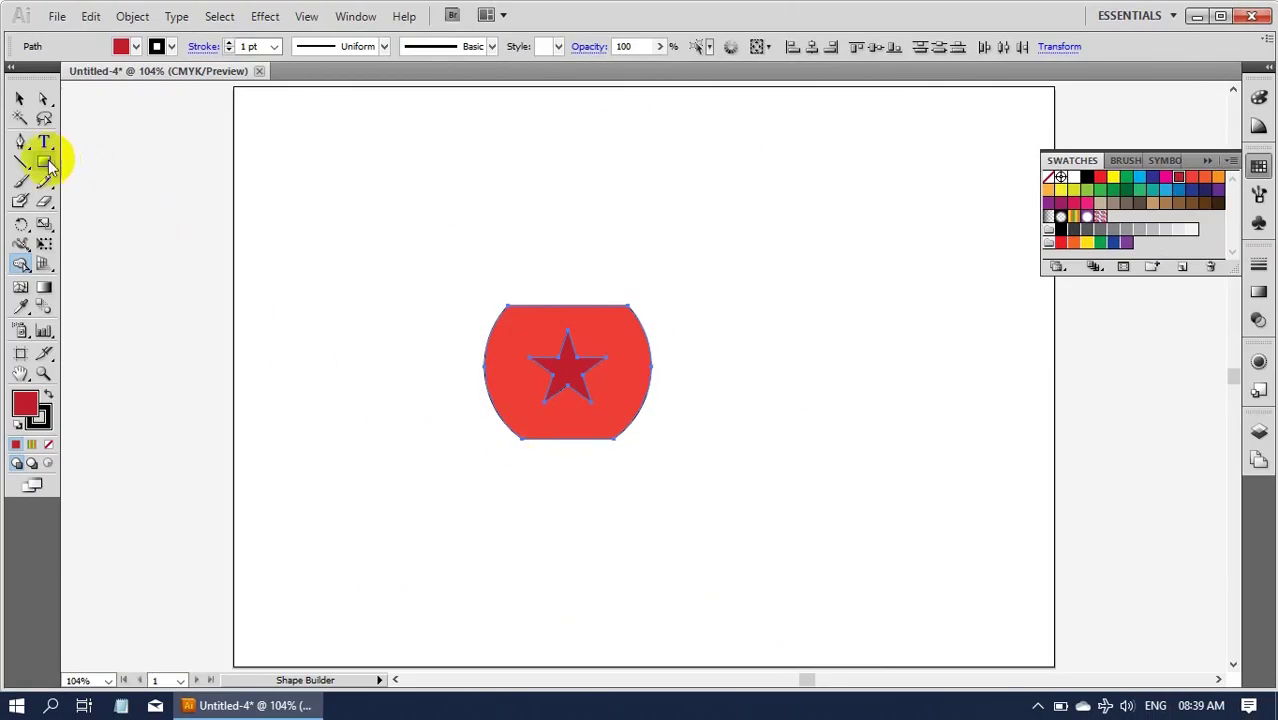
left_click_drag(44, 162, 135, 165)
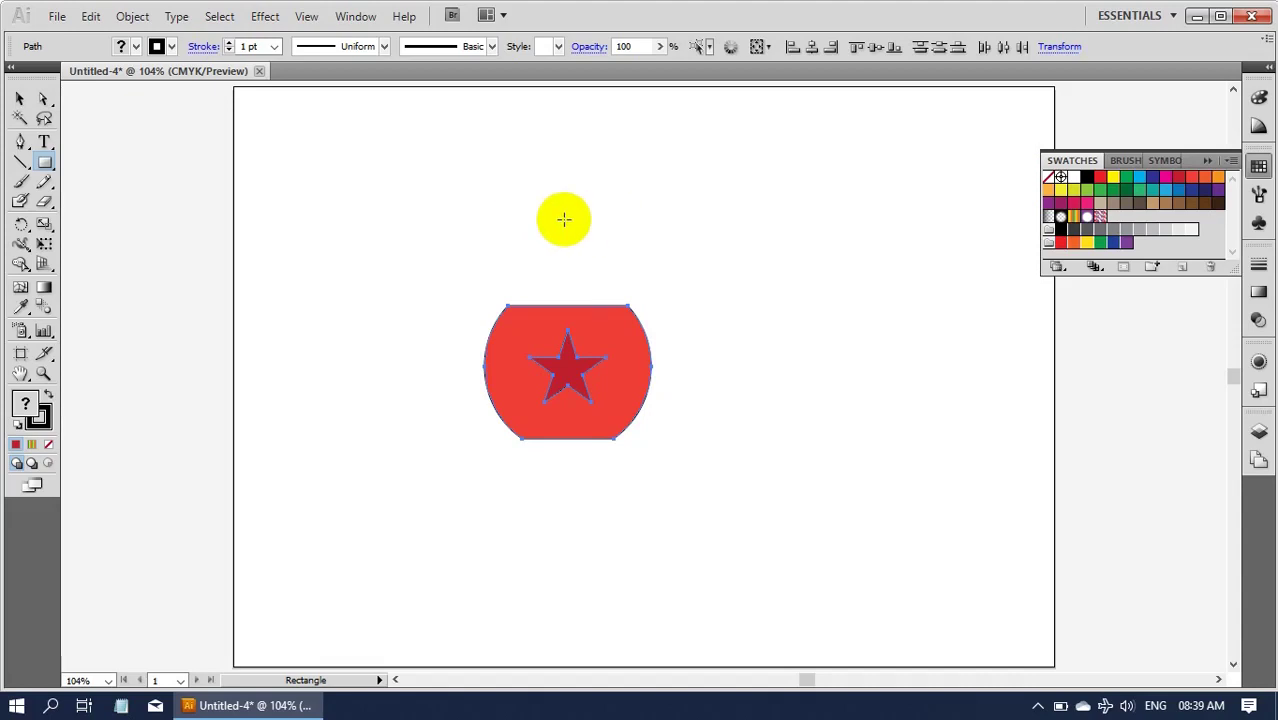
Toggle Smart Guides off and back on from the View menu
left_click(312, 20)
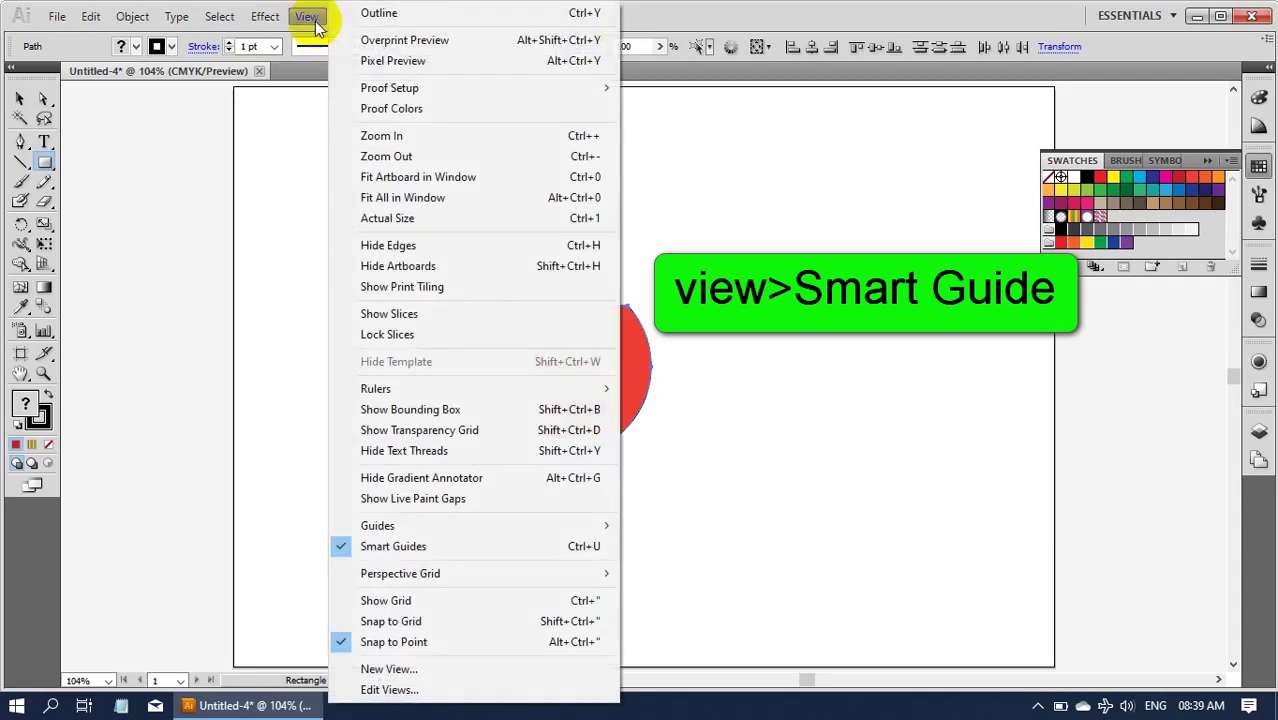
left_click(400, 547)
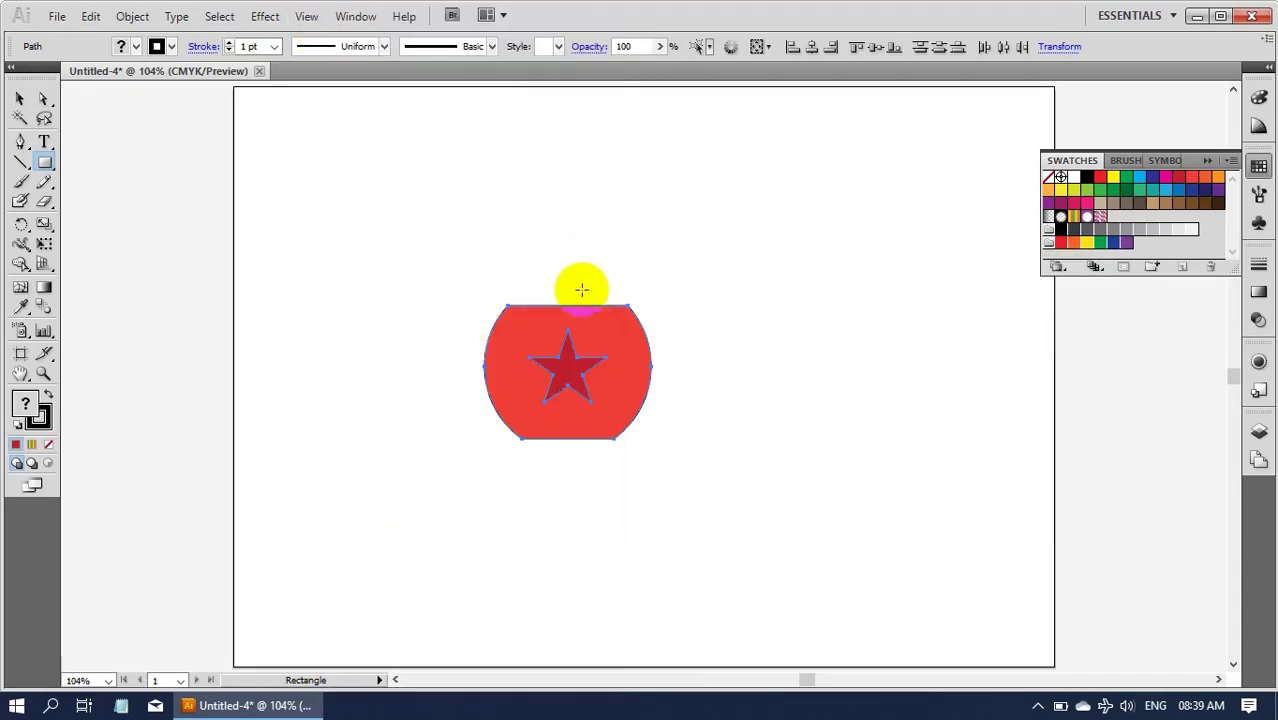
left_click(306, 17)
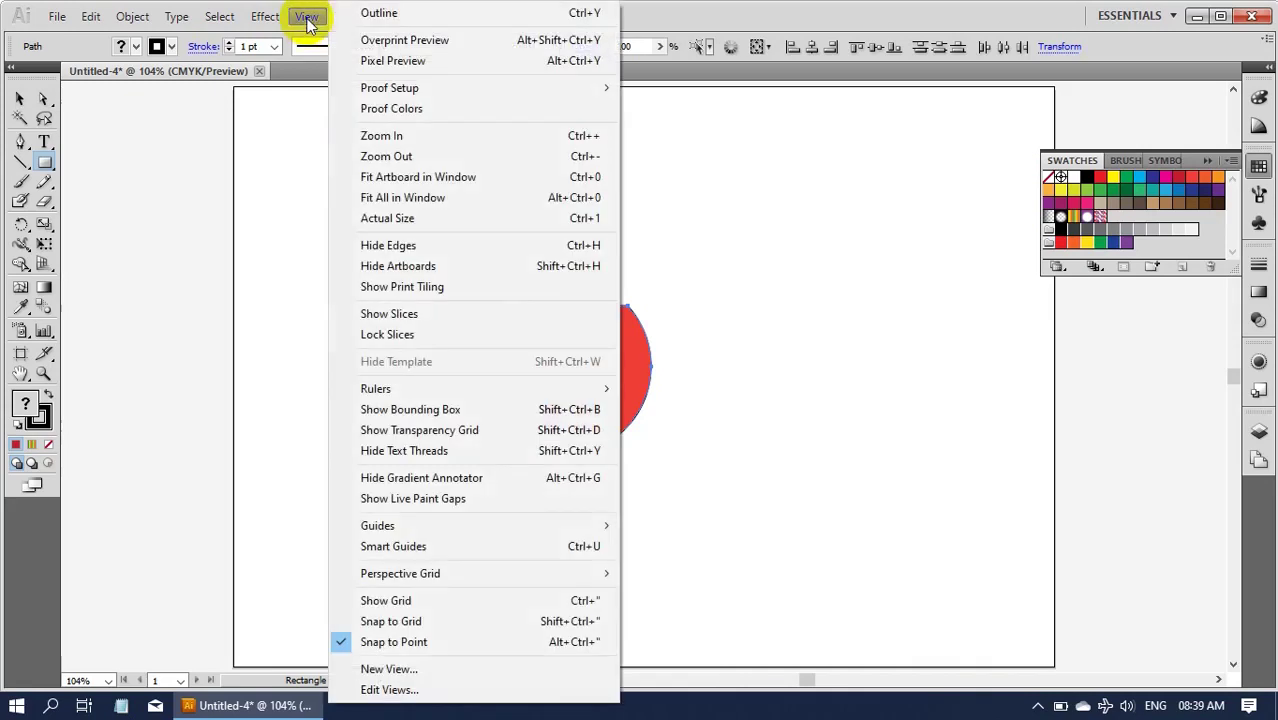
left_click(397, 547)
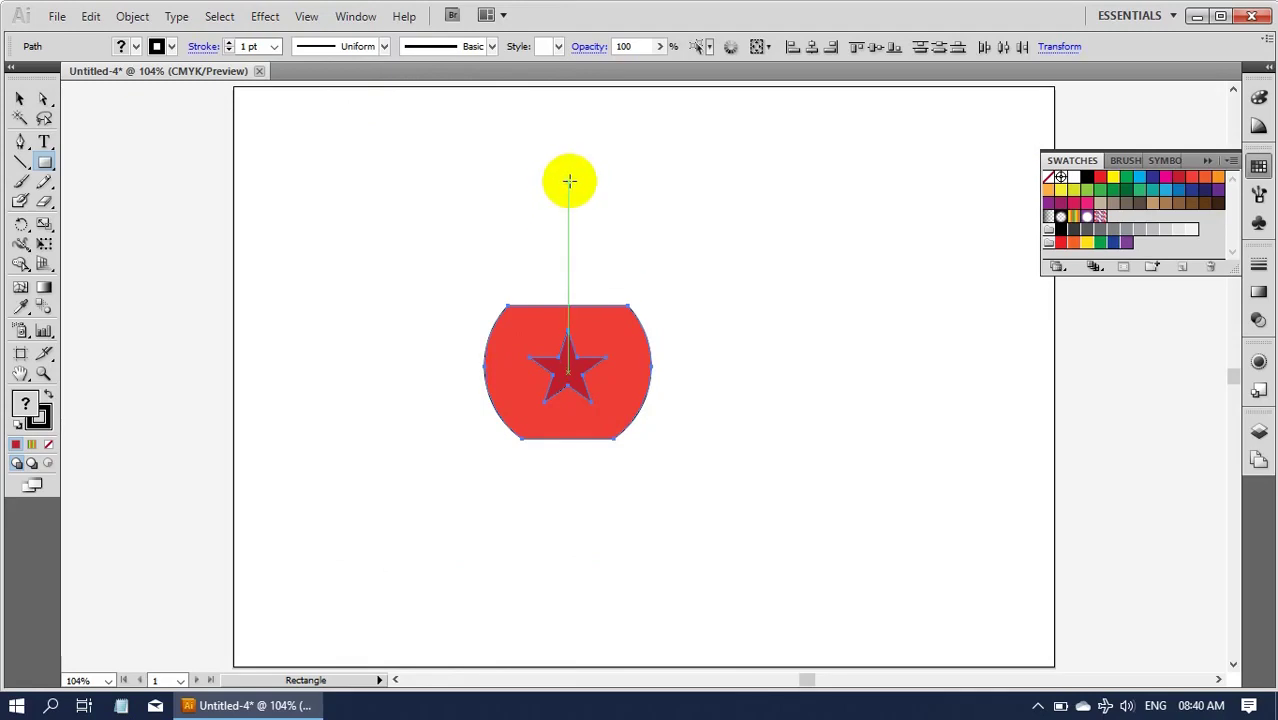
Change the Smart Guides colour preference from Green to Light Red
left_click(90, 17)
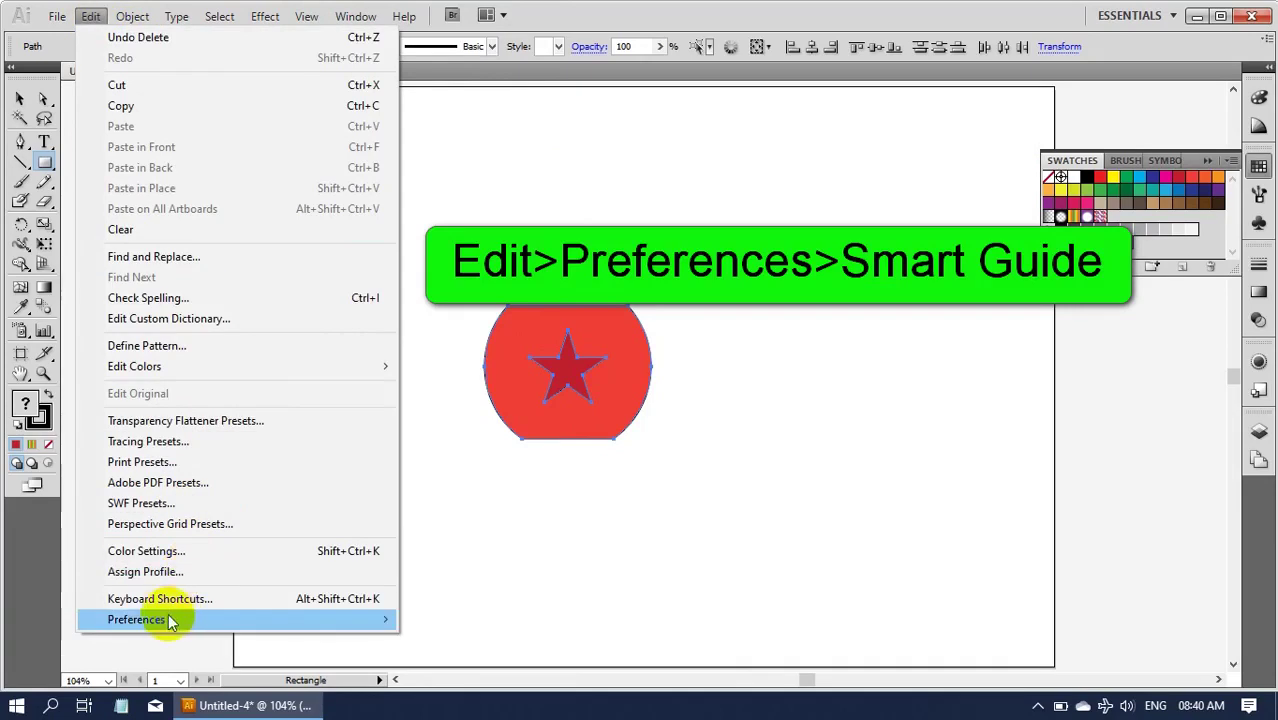
mouse_move(136, 619)
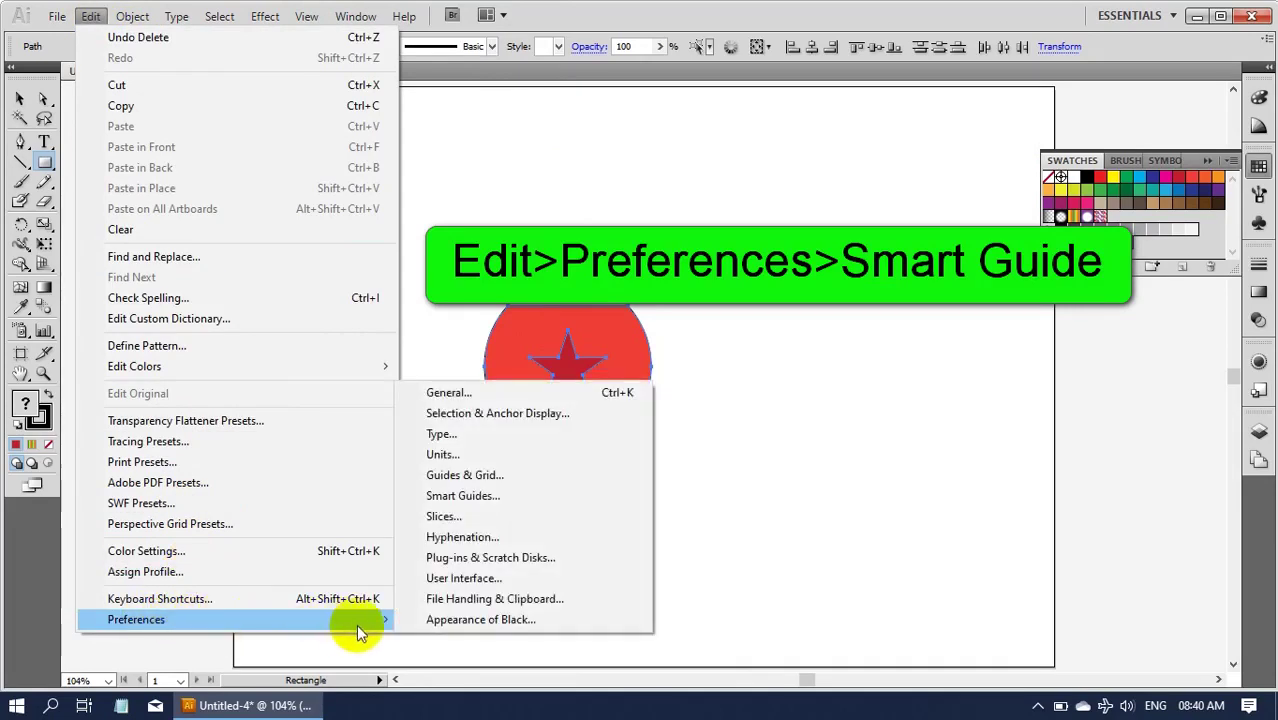
left_click(490, 497)
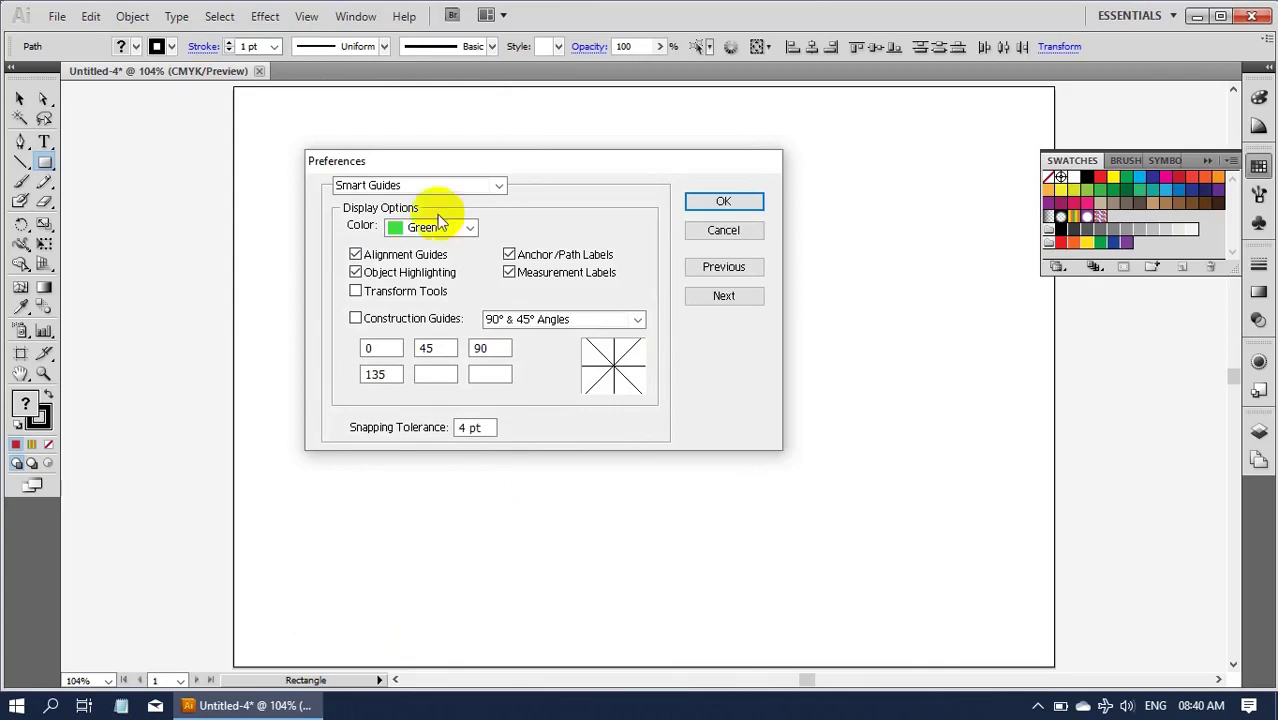
left_click(468, 229)
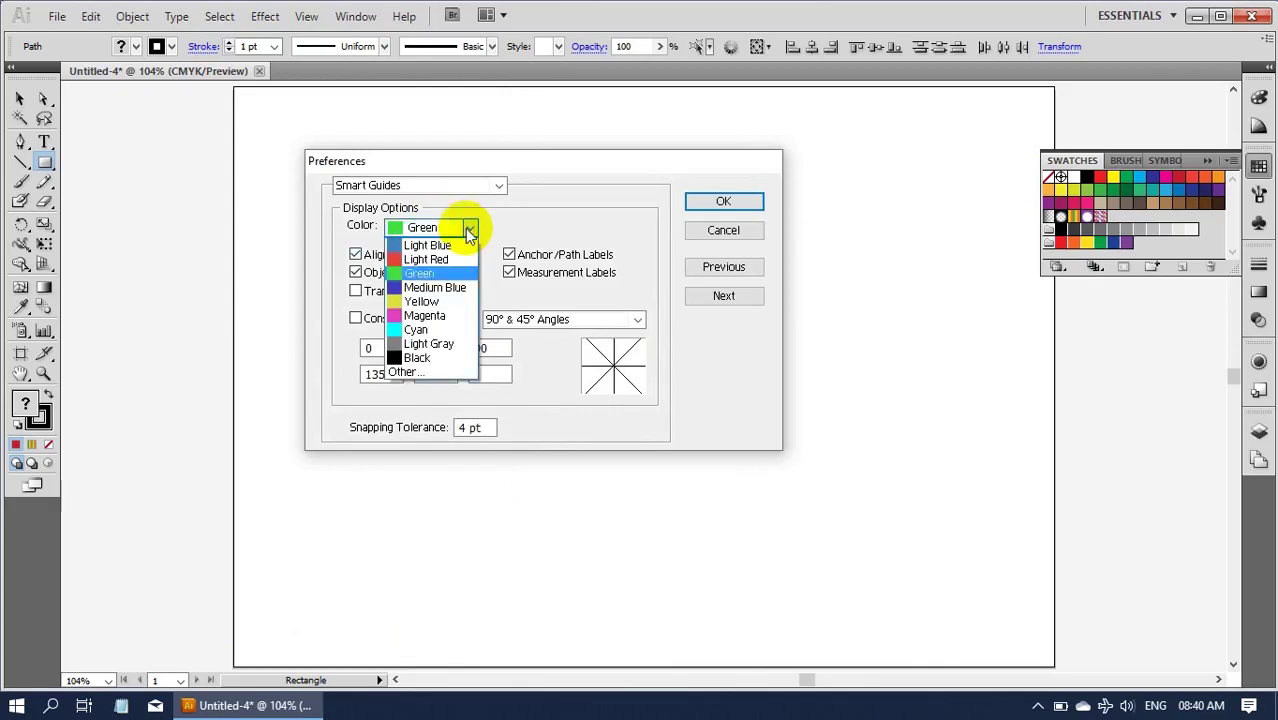
left_click(447, 262)
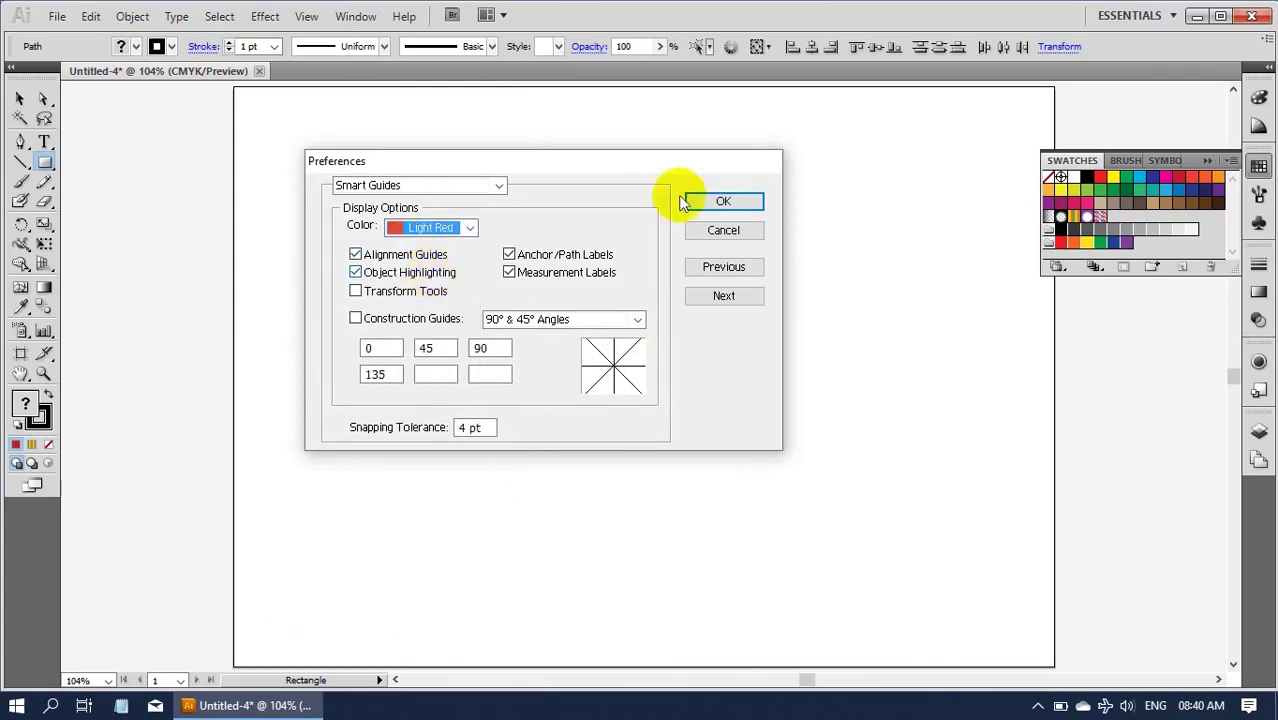
left_click(722, 201)
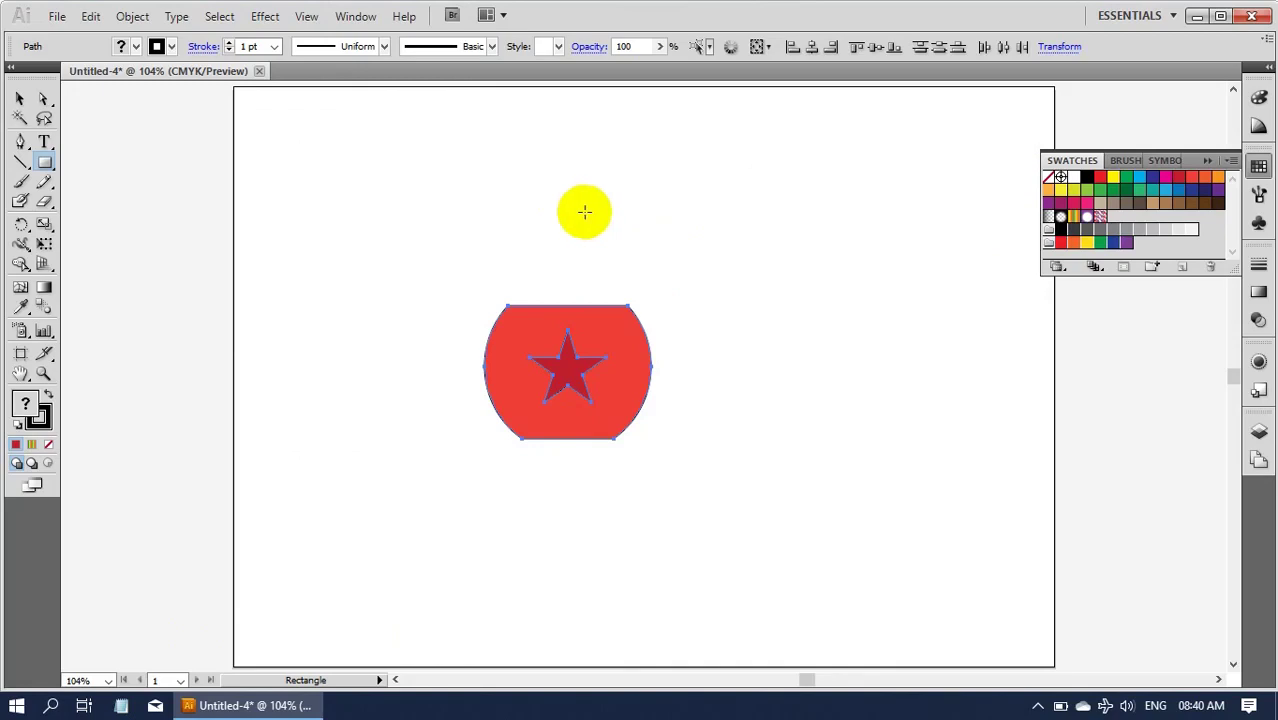
Draw a black 2.22 by 4.74 in rectangle over the pot's right half and select all shapes
left_click_drag(569, 209, 719, 536)
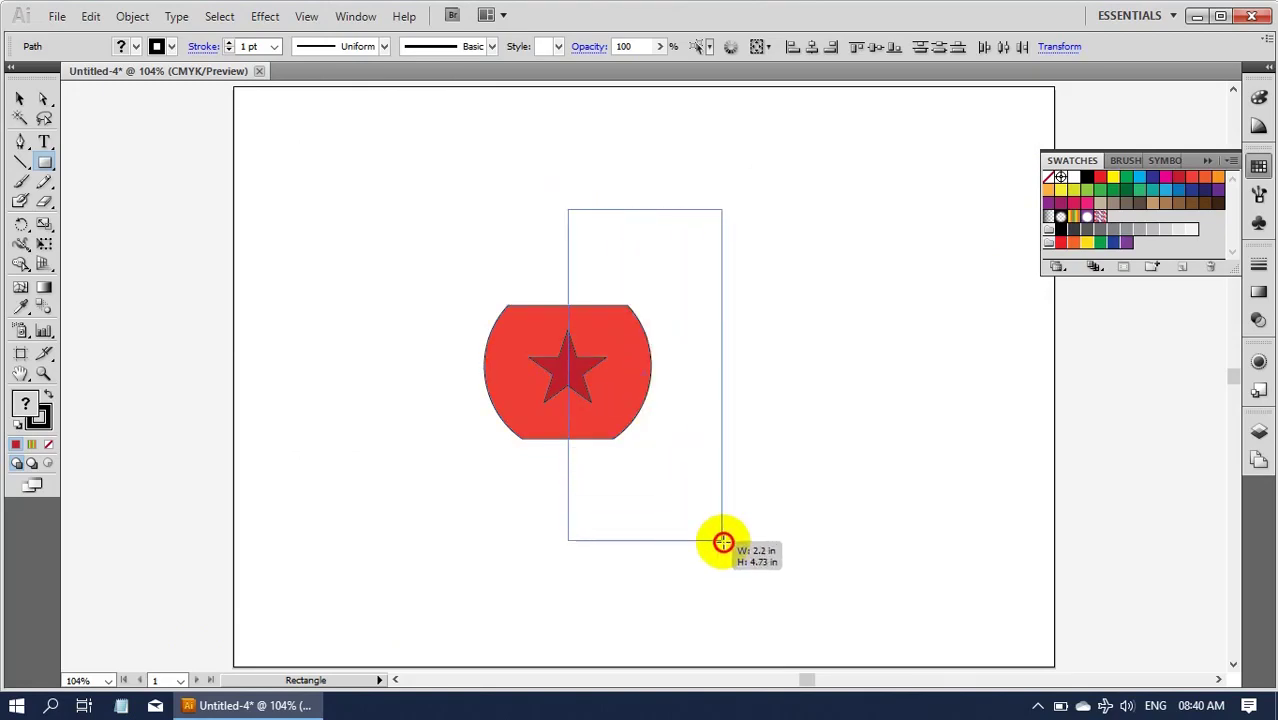
left_click_drag(719, 536, 723, 541)
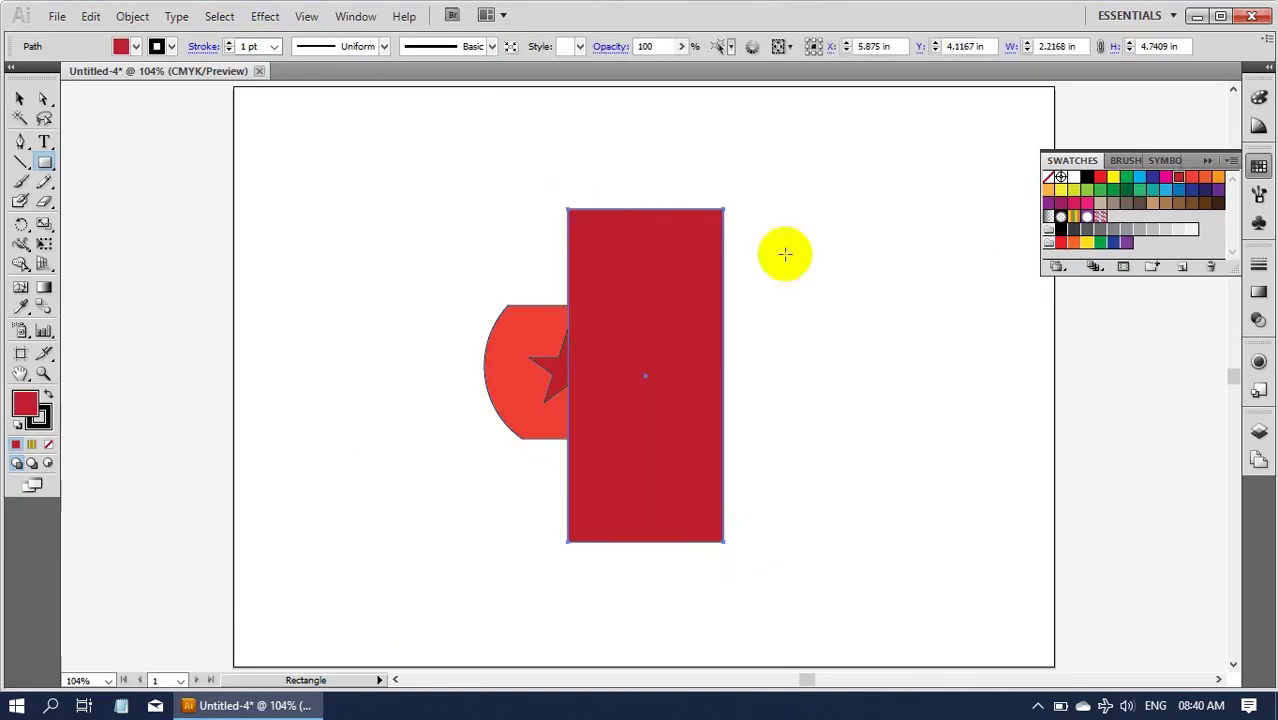
left_click(1087, 178)
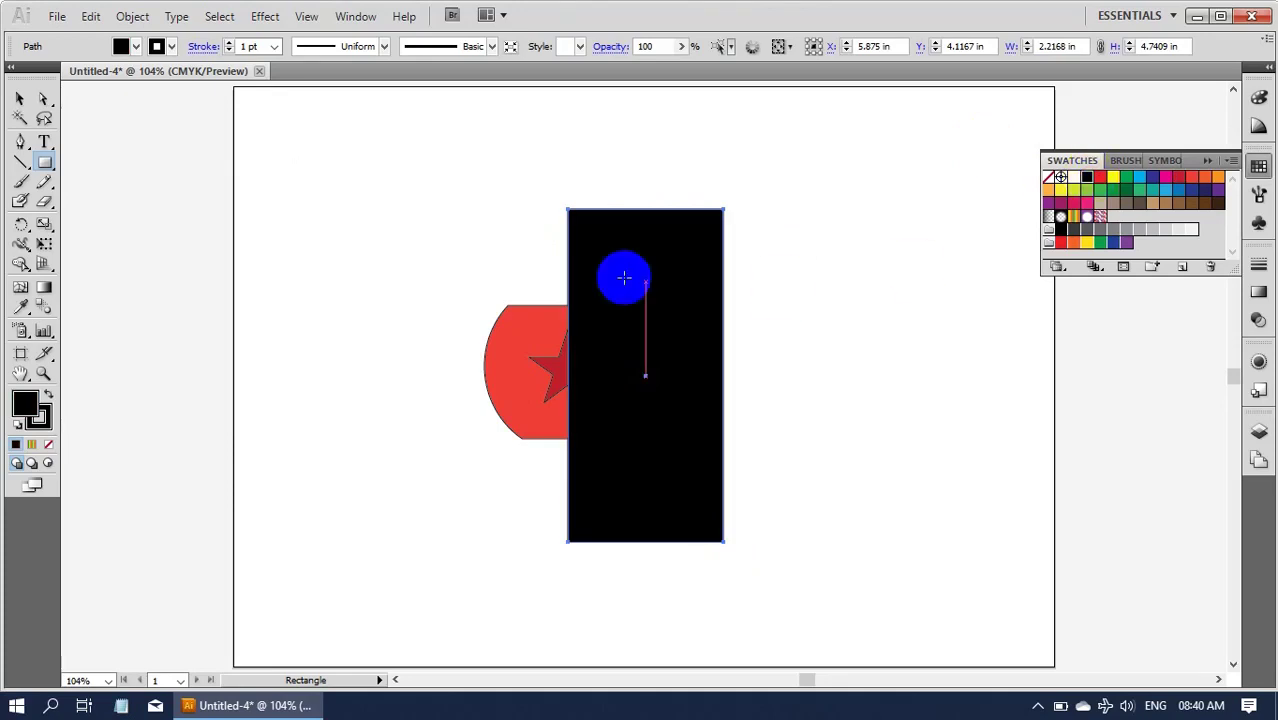
left_click(20, 99)
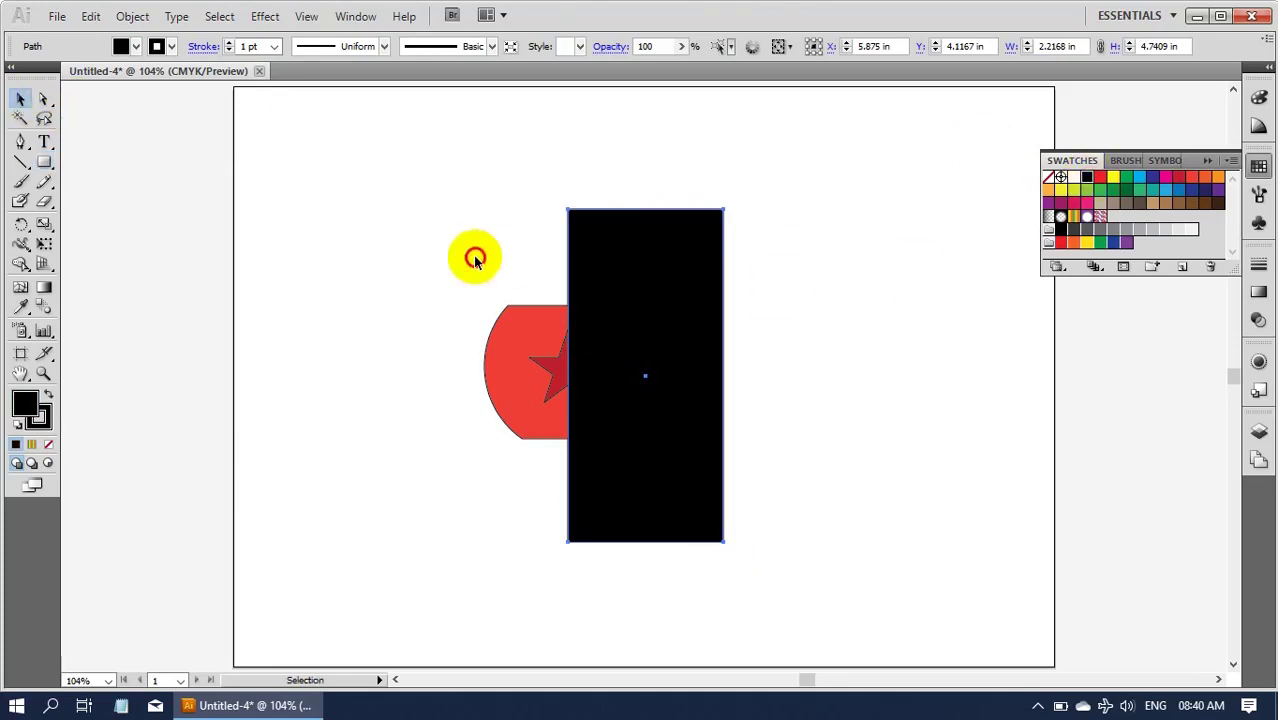
left_click_drag(475, 260, 790, 468)
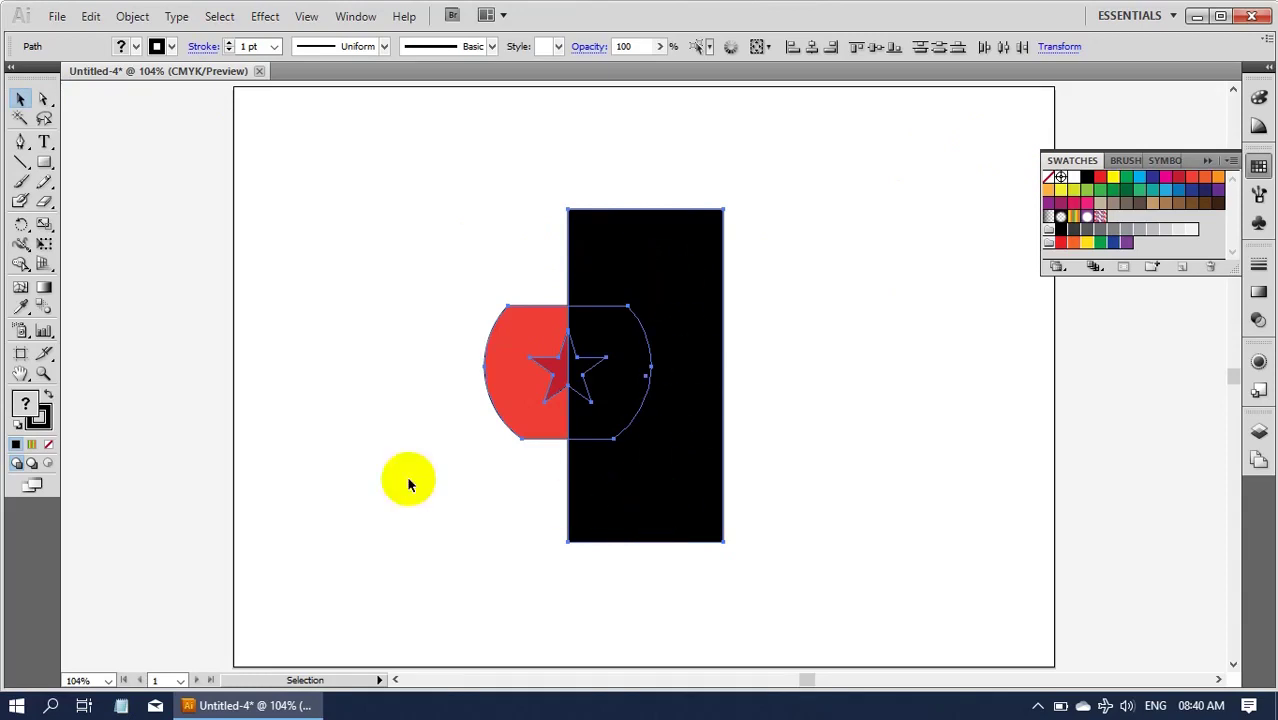
Delete the black rectangle's area outside the pot with an Alt-click in Shape Builder
left_click_drag(20, 264, 148, 275)
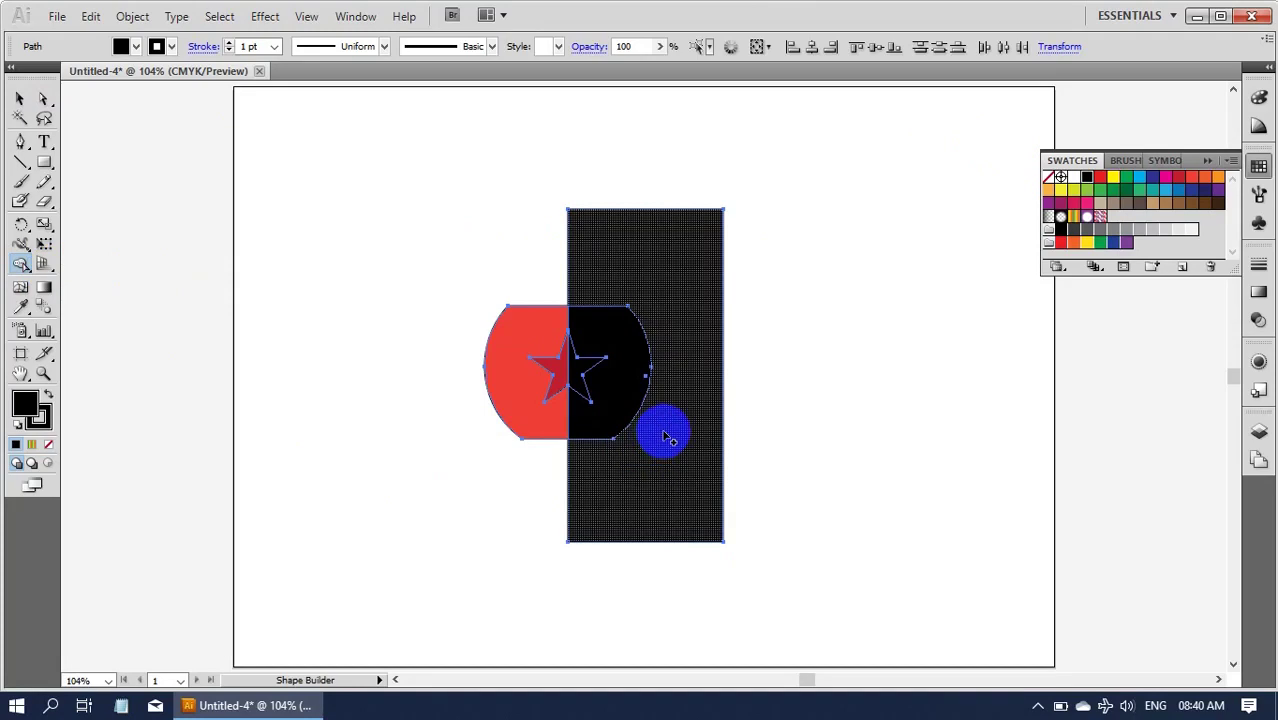
key("alt")
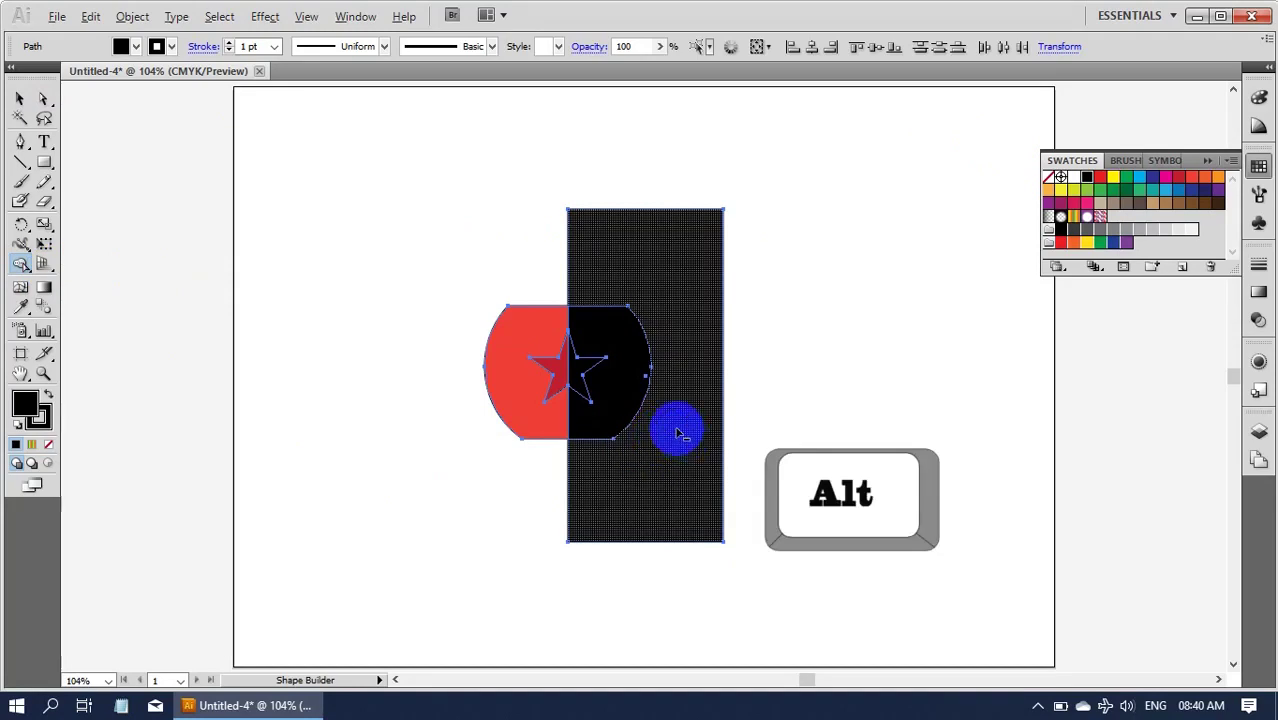
left_click(676, 428, "alt")
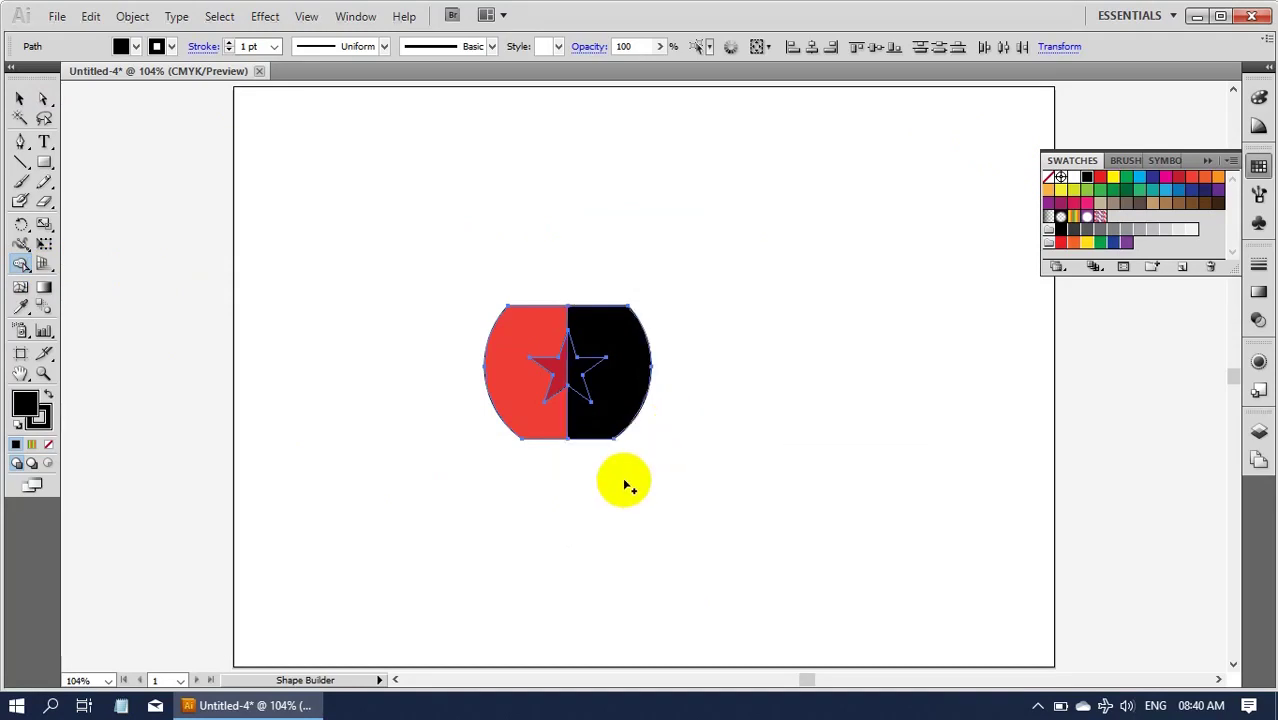
Drag the black half away to check it, then undo twice to restore it
left_click(20, 99)
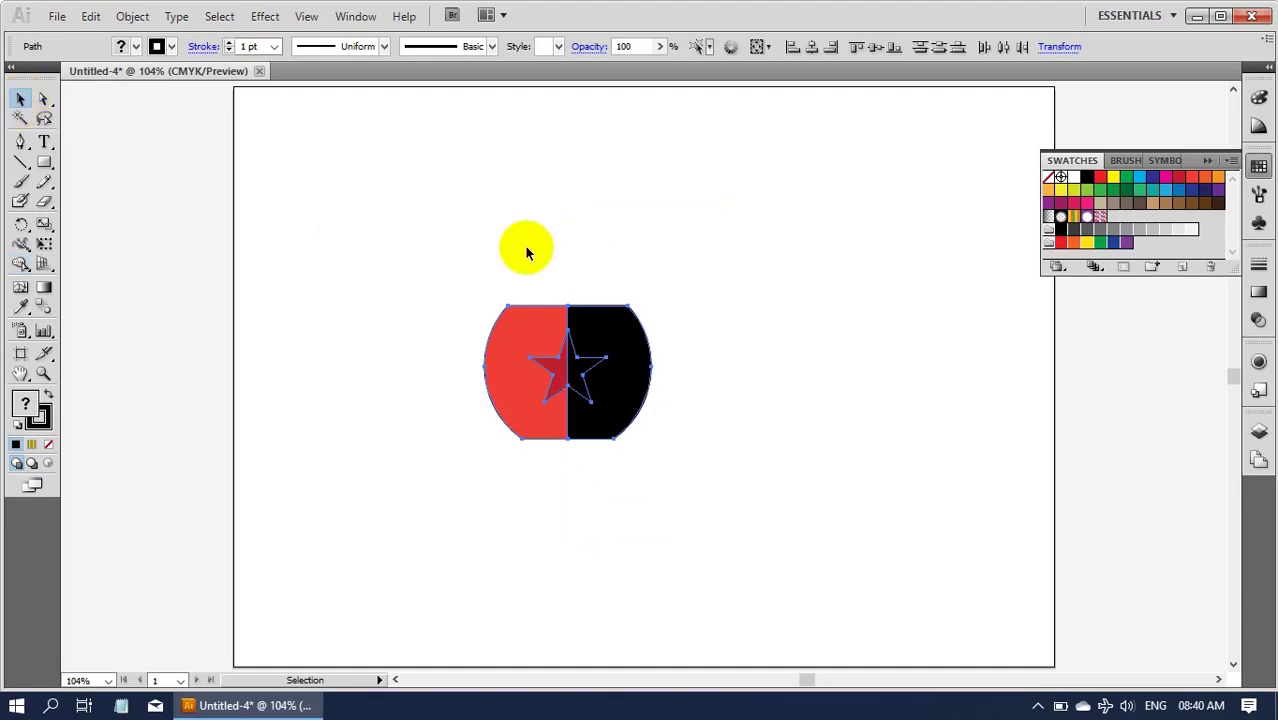
left_click(713, 263)
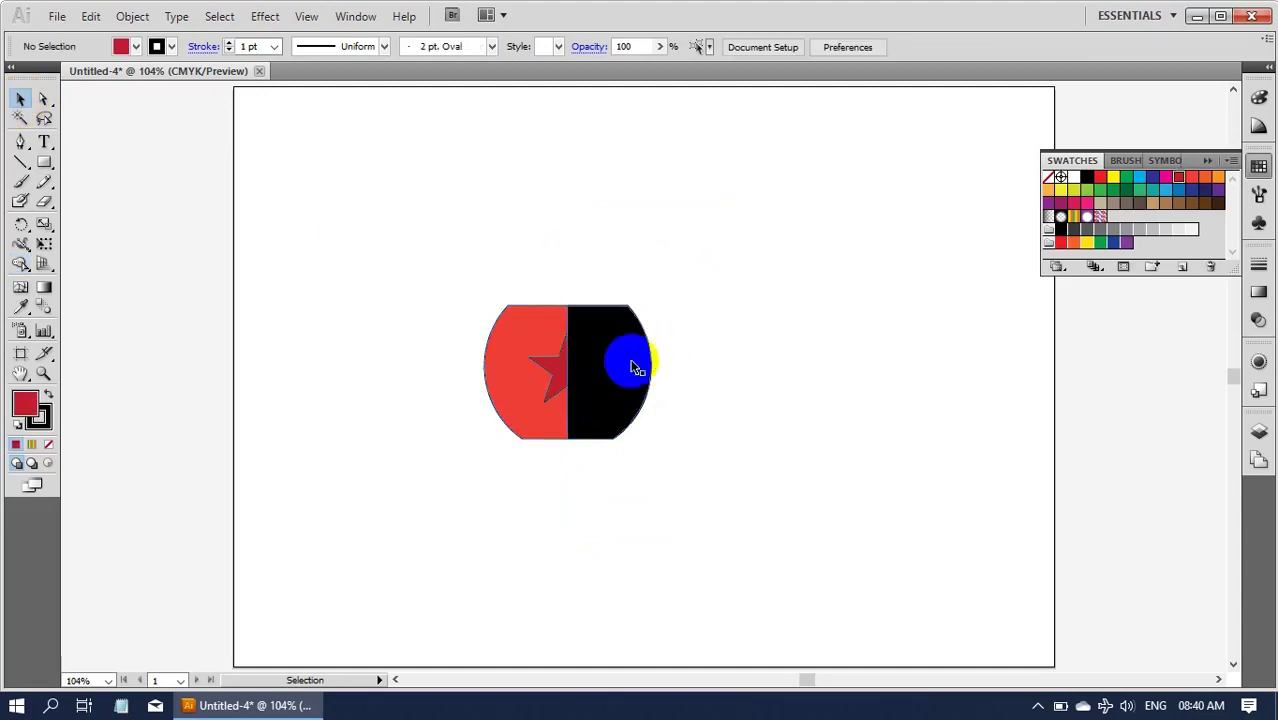
left_click_drag(607, 352, 757, 358)
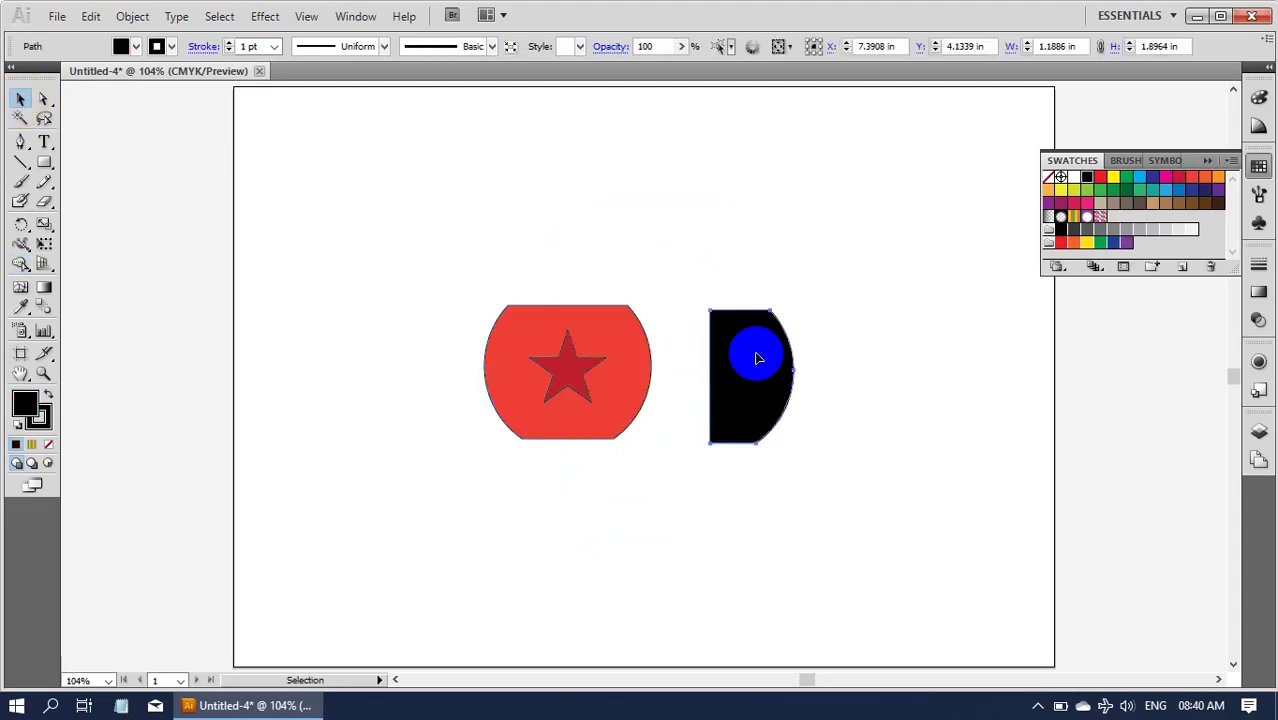
key("ctrl+z")
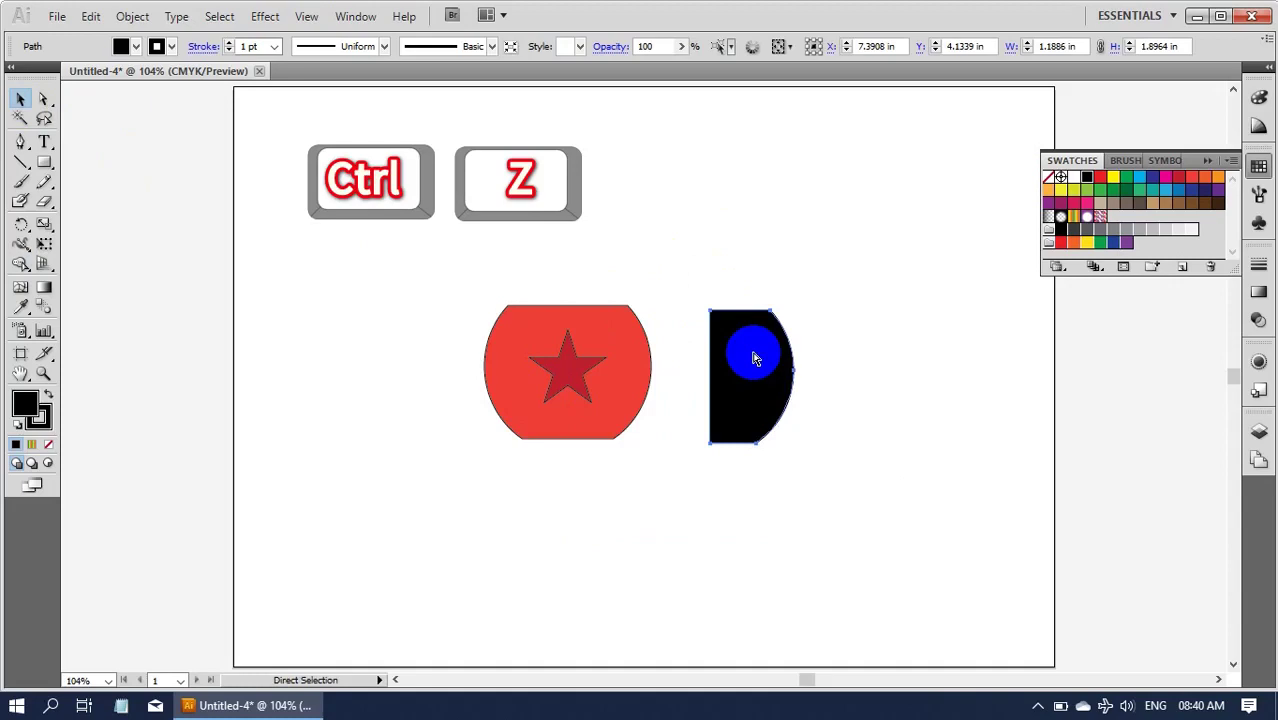
key("ctrl+z")
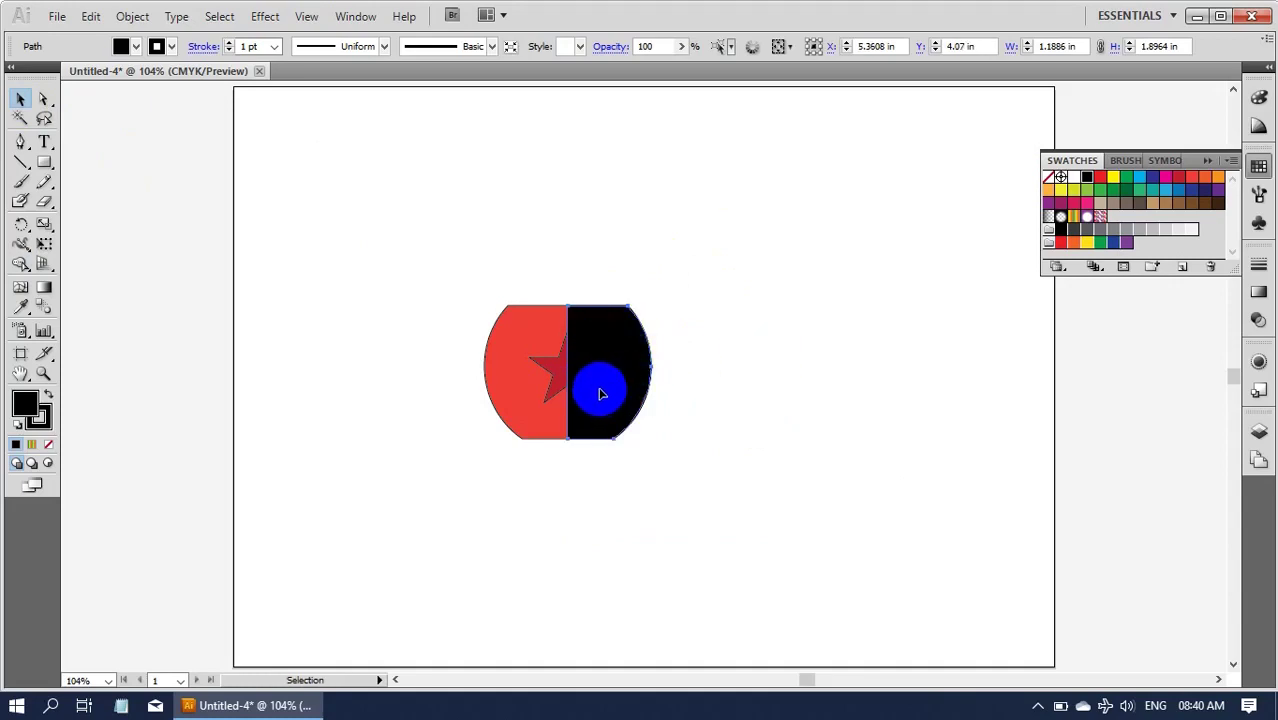
Set the pot's black half to 45% opacity in the Transparency panel, turning it brown
left_click(355, 17)
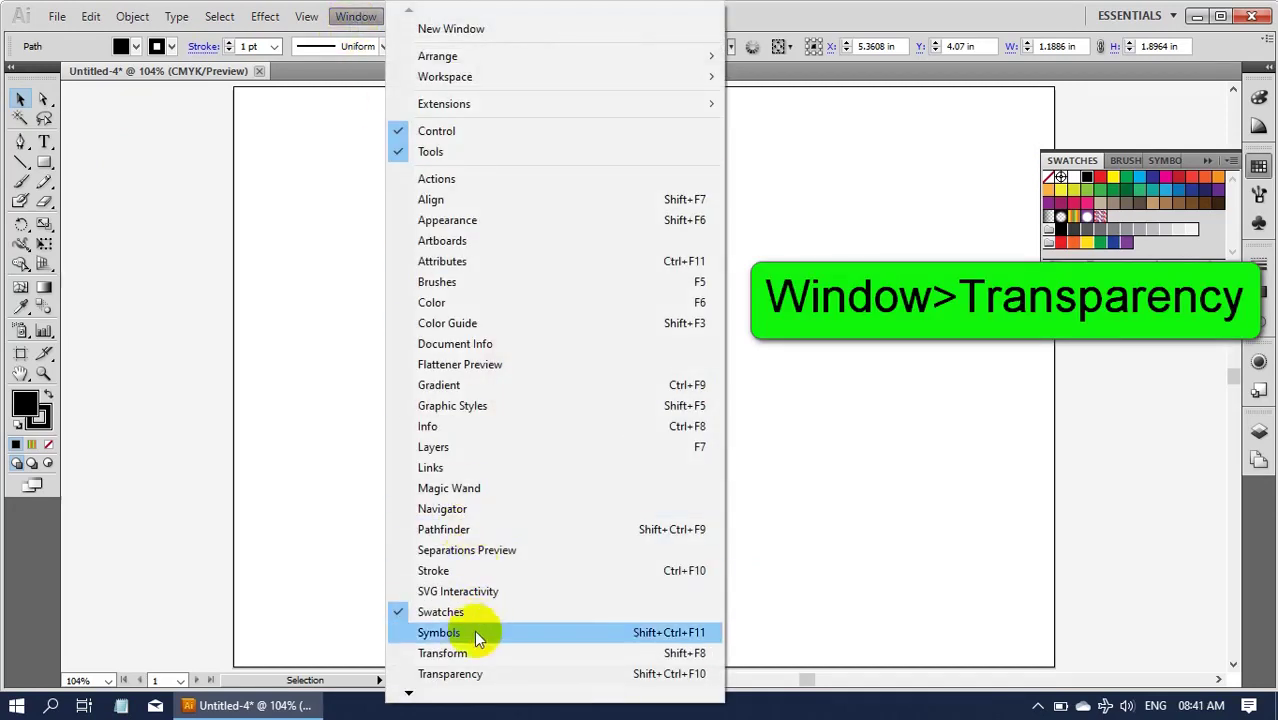
left_click(451, 674)
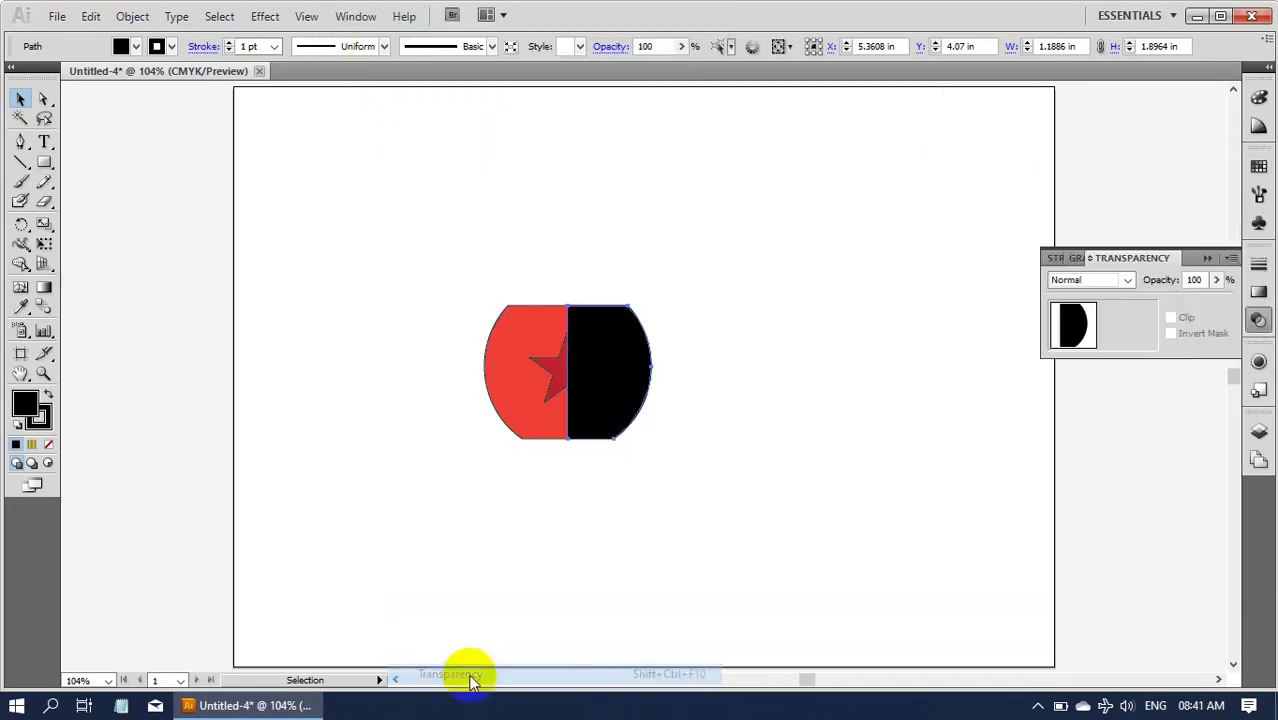
left_click(1217, 280)
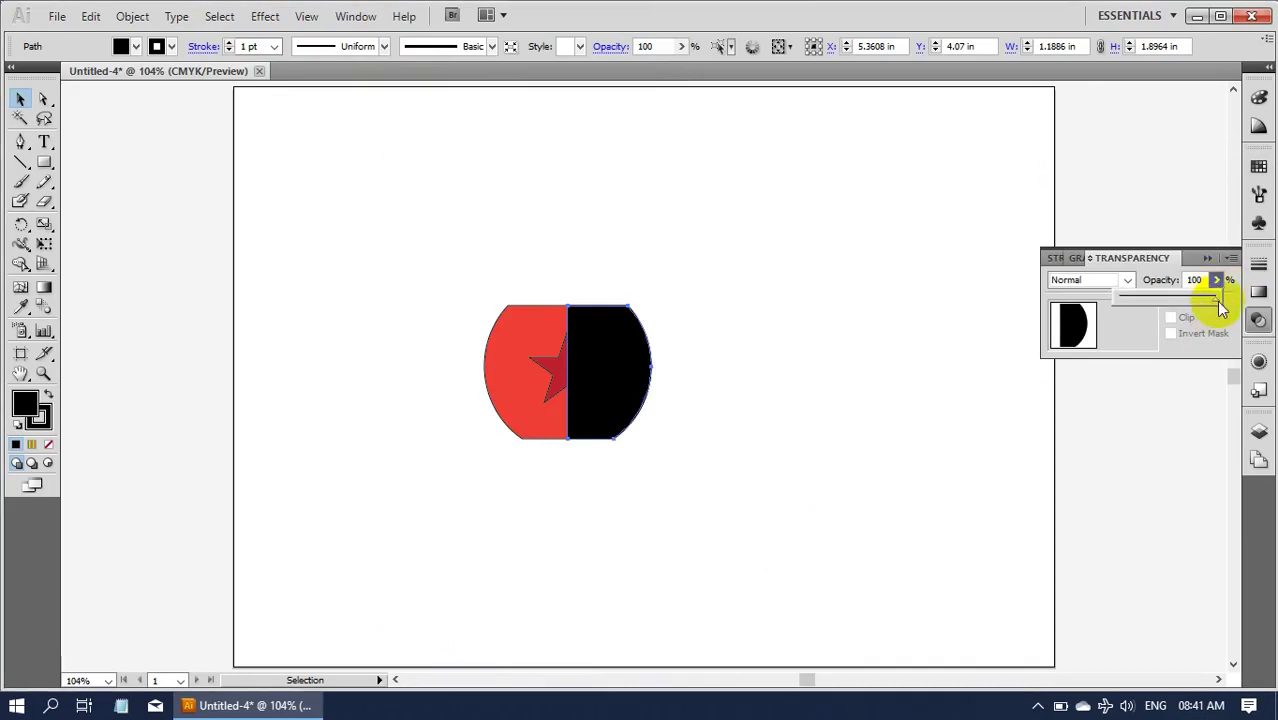
left_click_drag(1217, 299, 1163, 299)
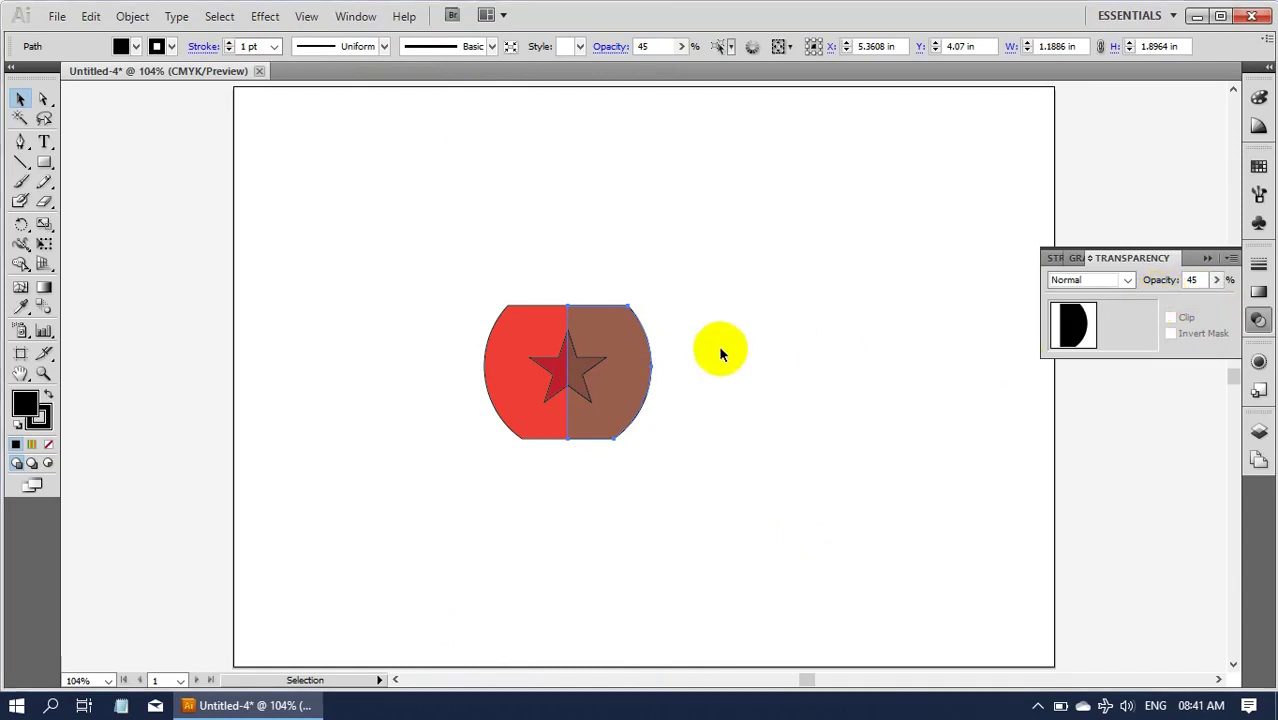
left_click(503, 250)
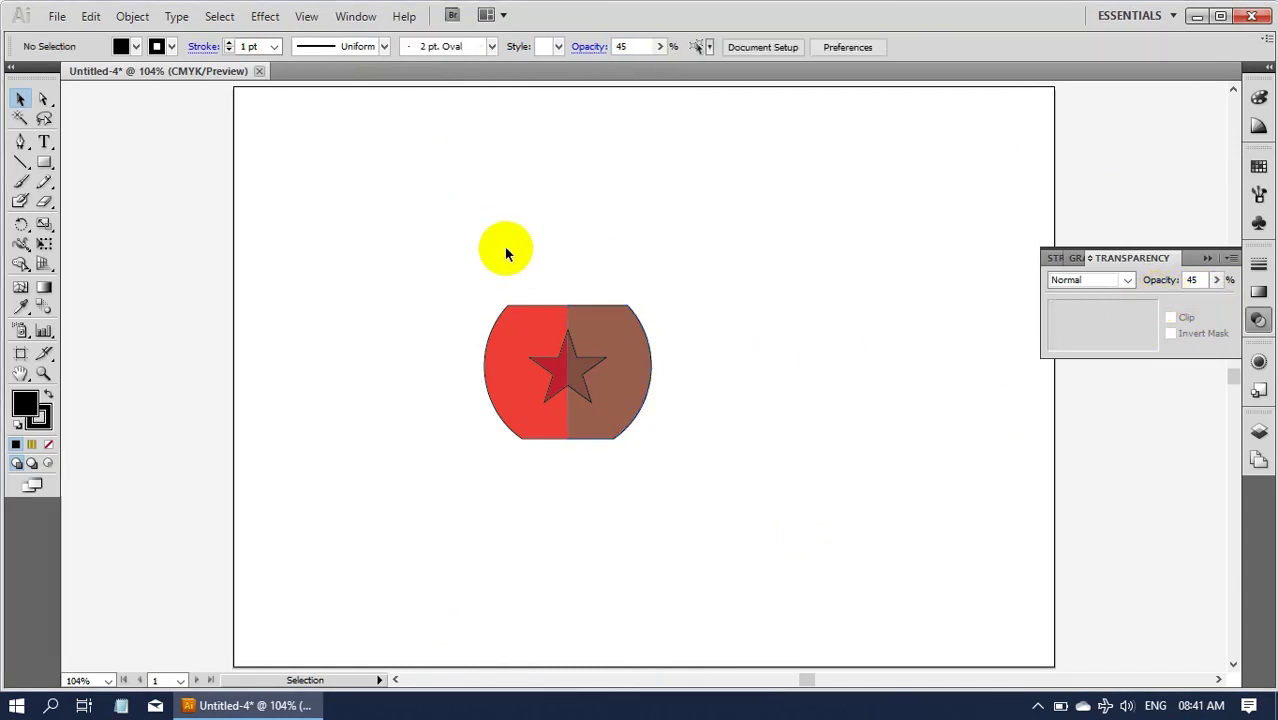
scroll(757, 421, "down", 1)
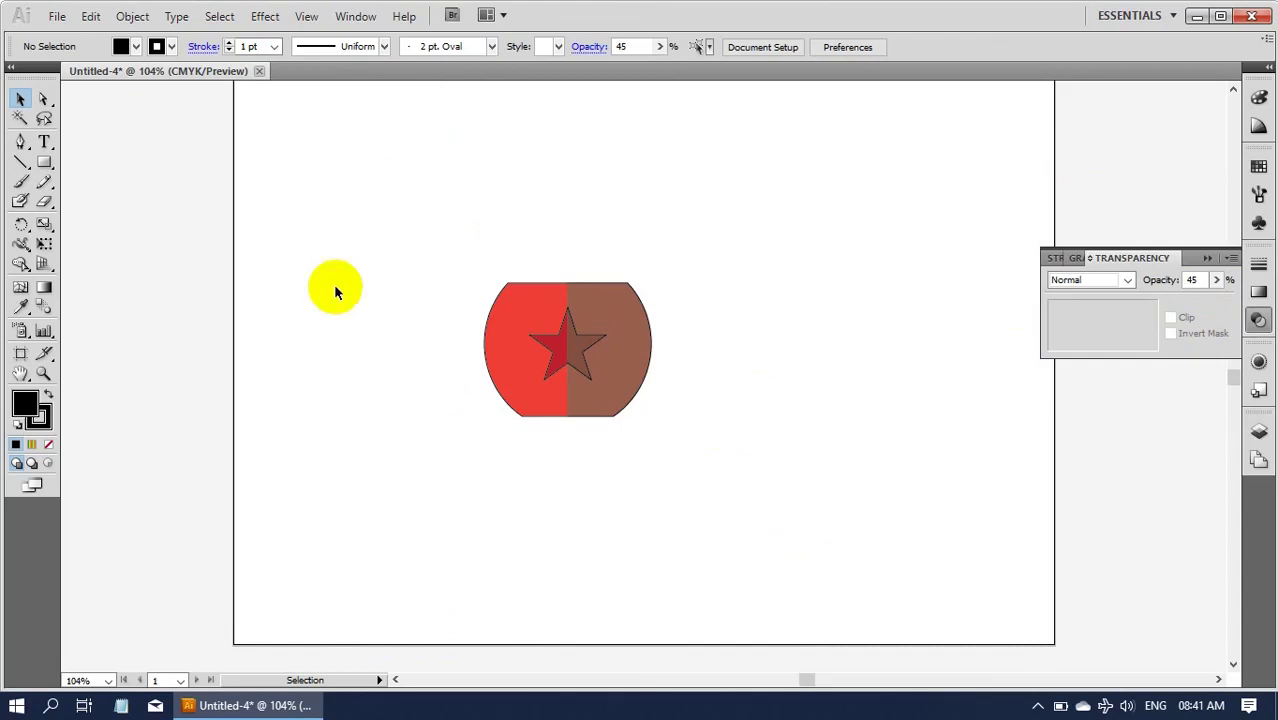
left_click_drag(44, 162, 131, 190)
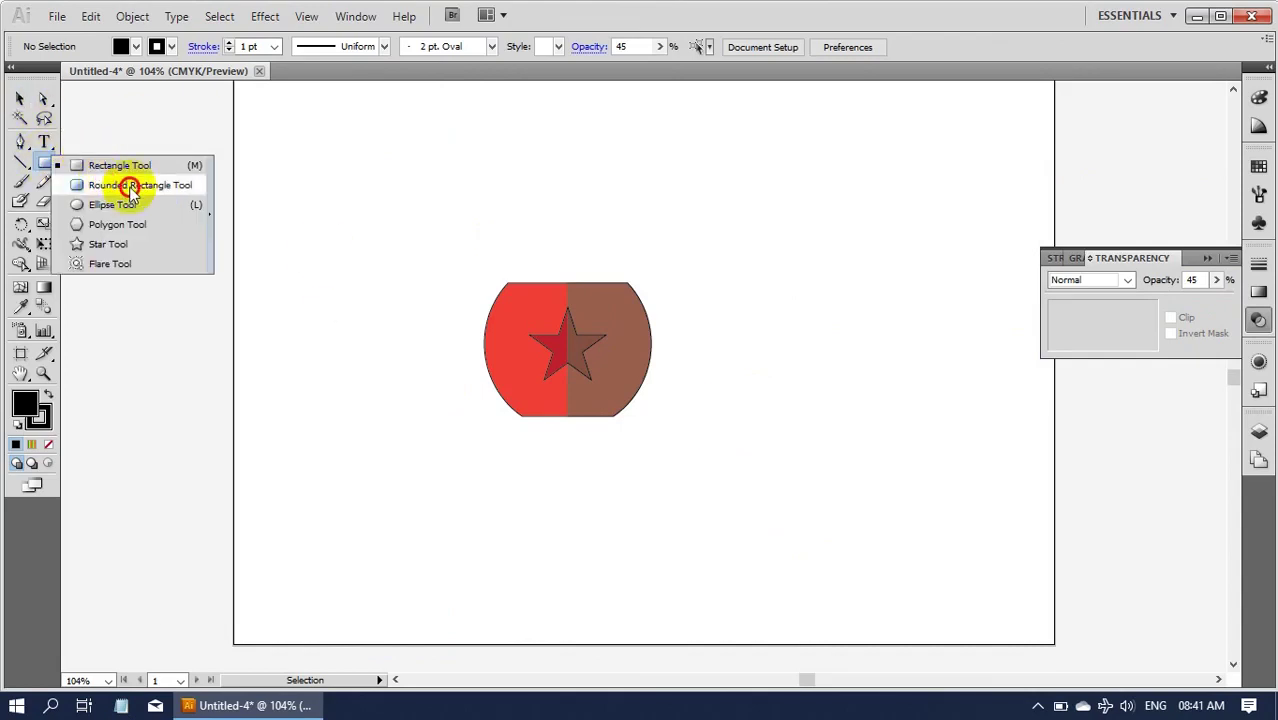
Draw a wider black rectangle just below the rounded bar
left_click_drag(268, 180, 439, 193)
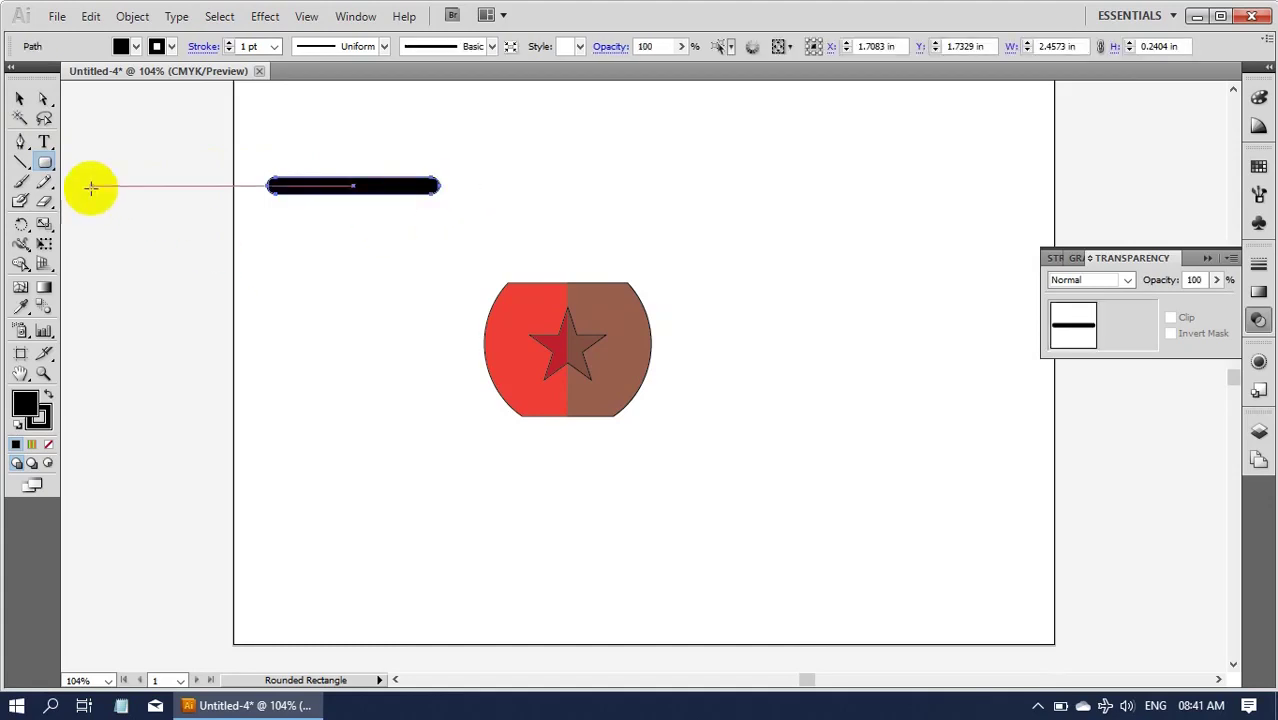
left_click_drag(45, 165, 133, 167)
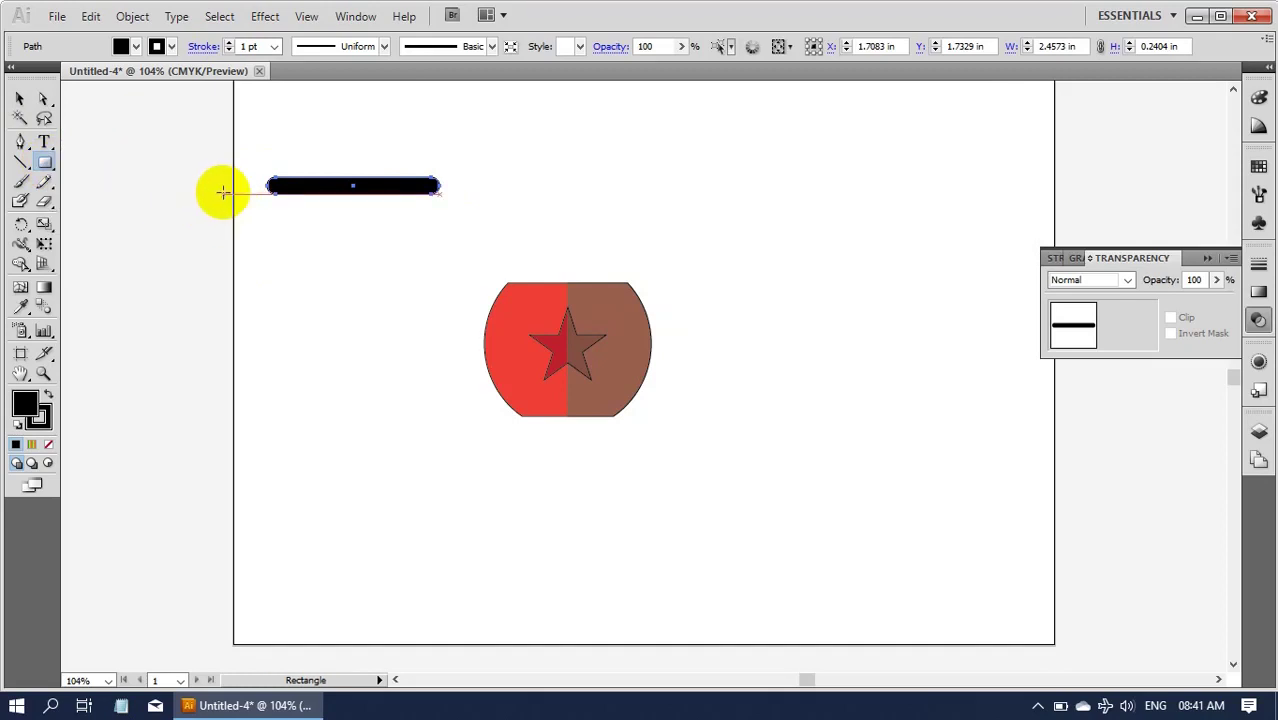
left_click_drag(223, 193, 470, 212)
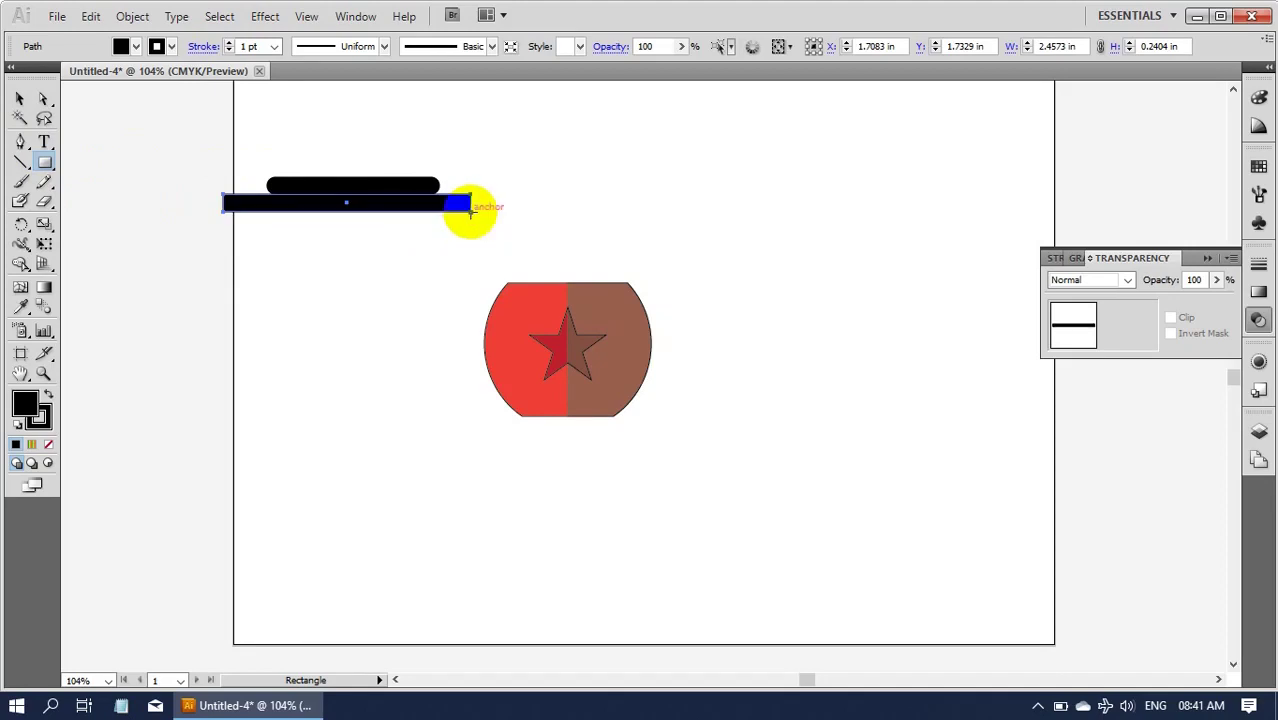
Select both bars and centre them horizontally on each other
left_click(19, 99)
left_click_drag(241, 157, 391, 228)
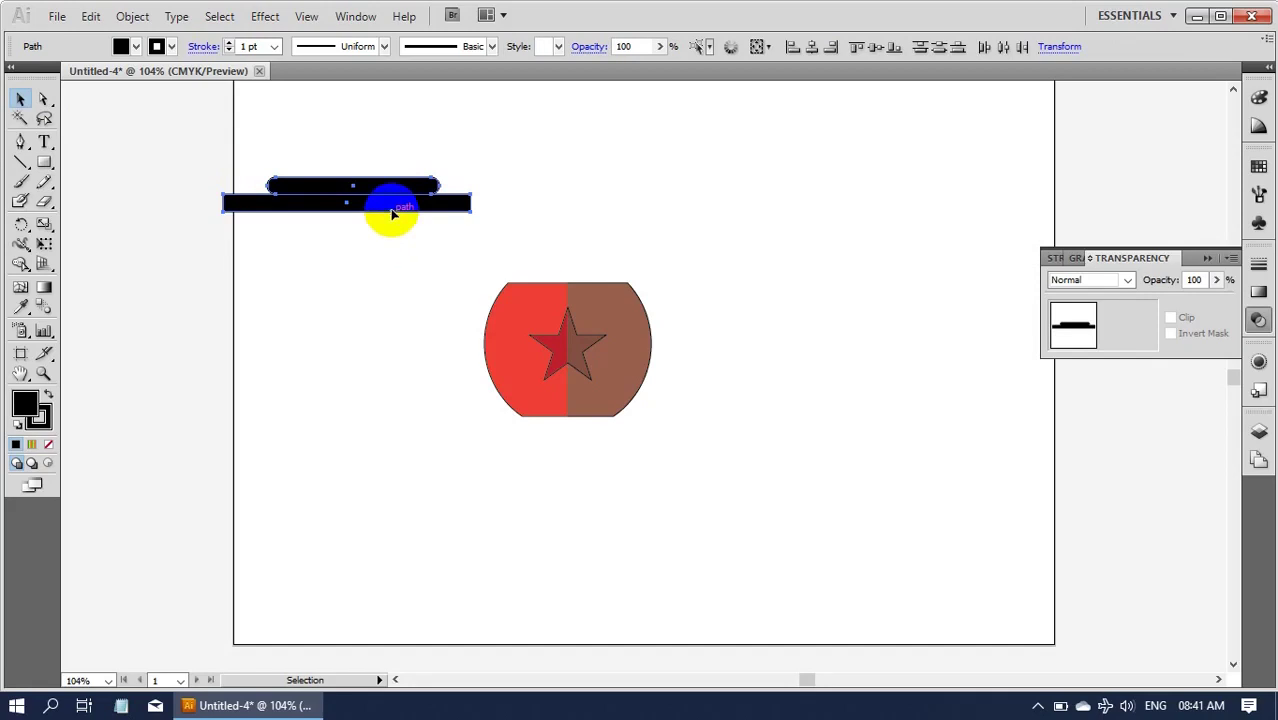
left_click(811, 46)
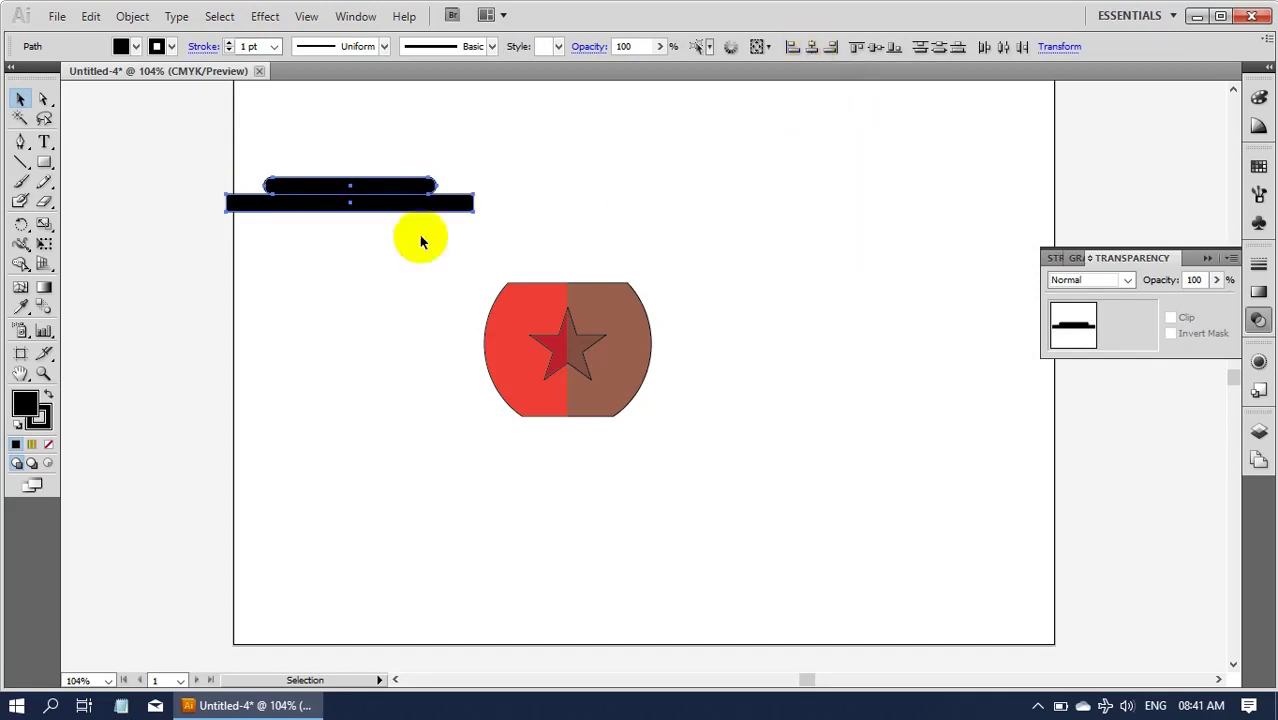
left_click(342, 194)
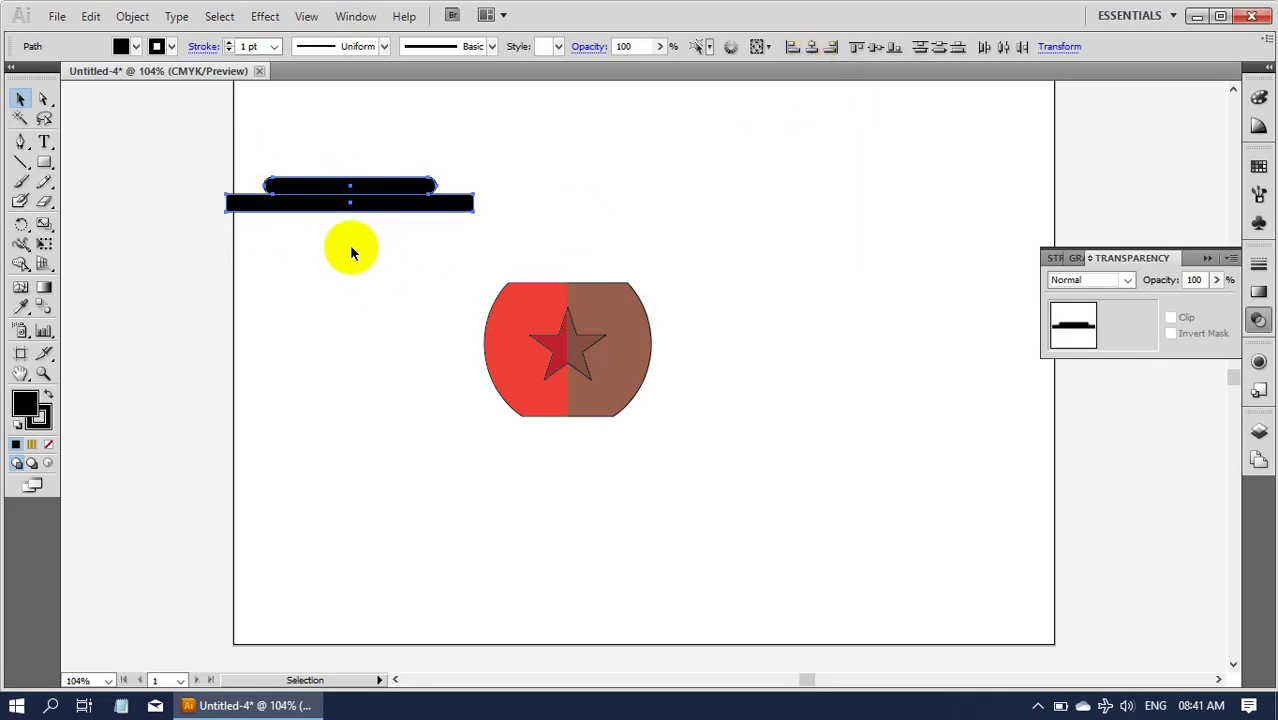
left_click_drag(522, 363, 562, 357)
left_click(362, 196)
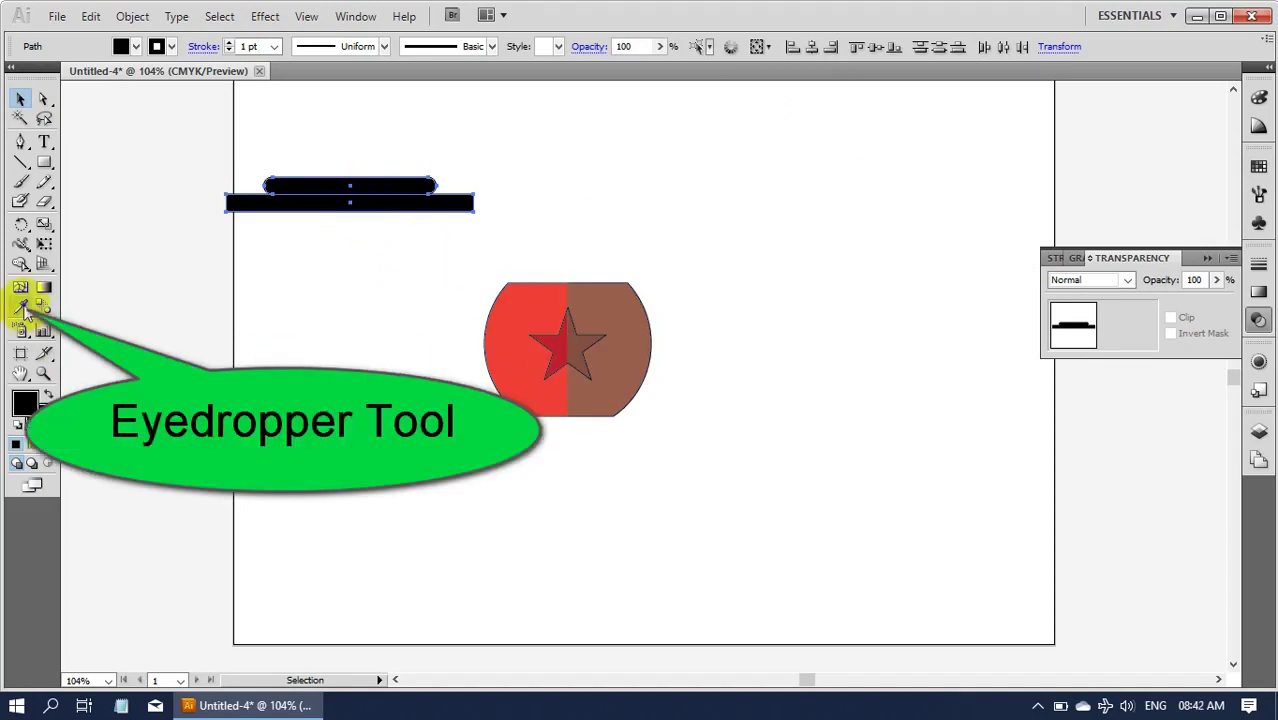
Use the Eyedropper to copy the star's dark red fill onto both bars
left_click(22, 308)
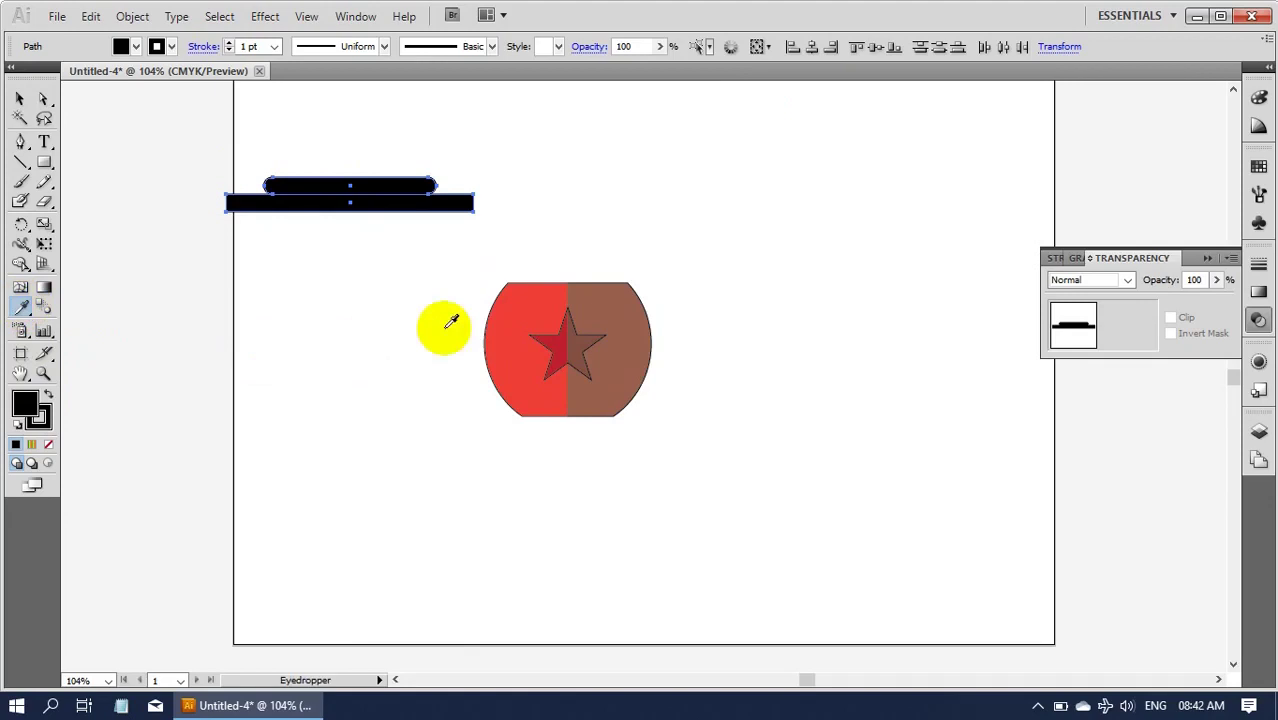
left_click_drag(331, 206, 386, 190)
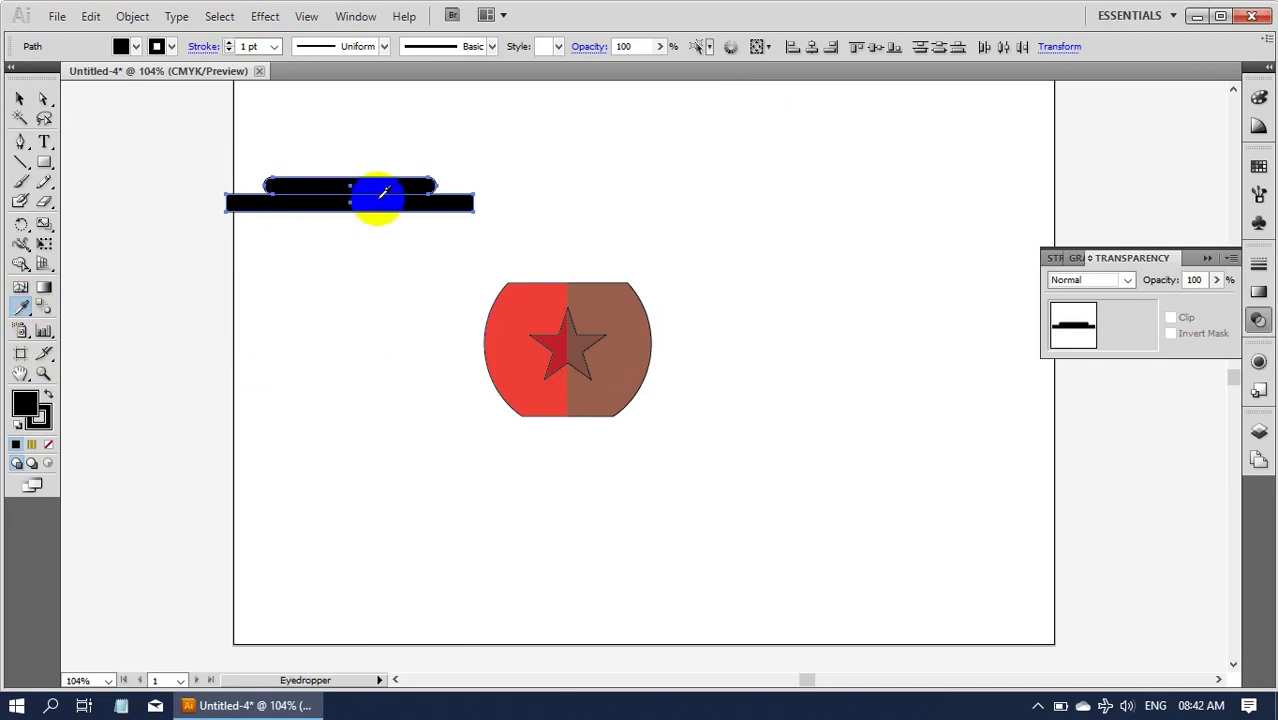
left_click_drag(383, 180, 385, 200)
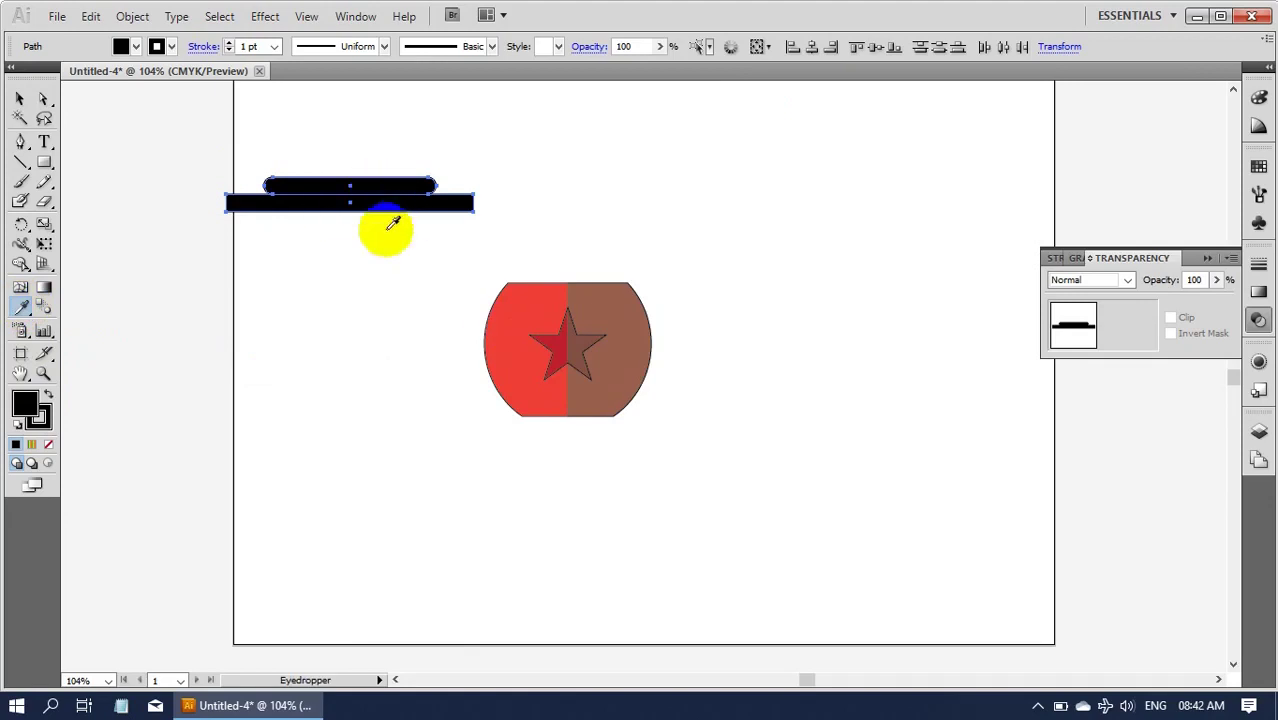
left_click_drag(500, 318, 549, 328)
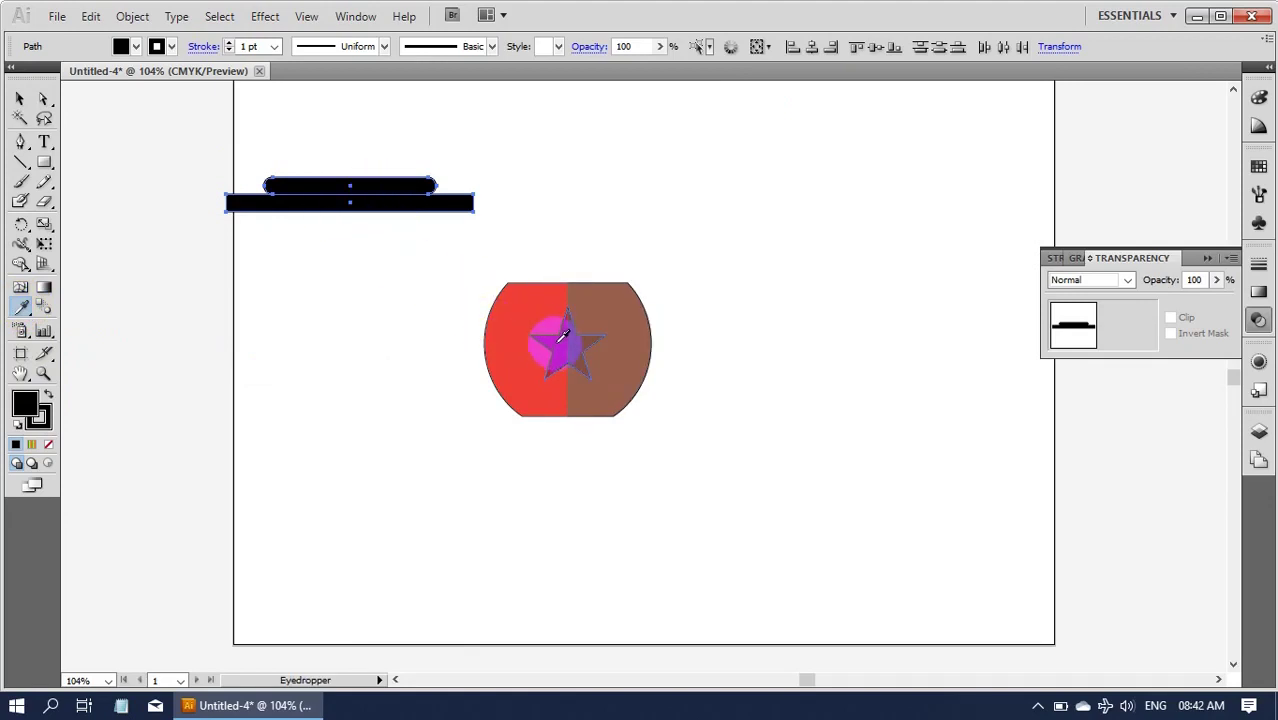
left_click(562, 340)
left_click(398, 207)
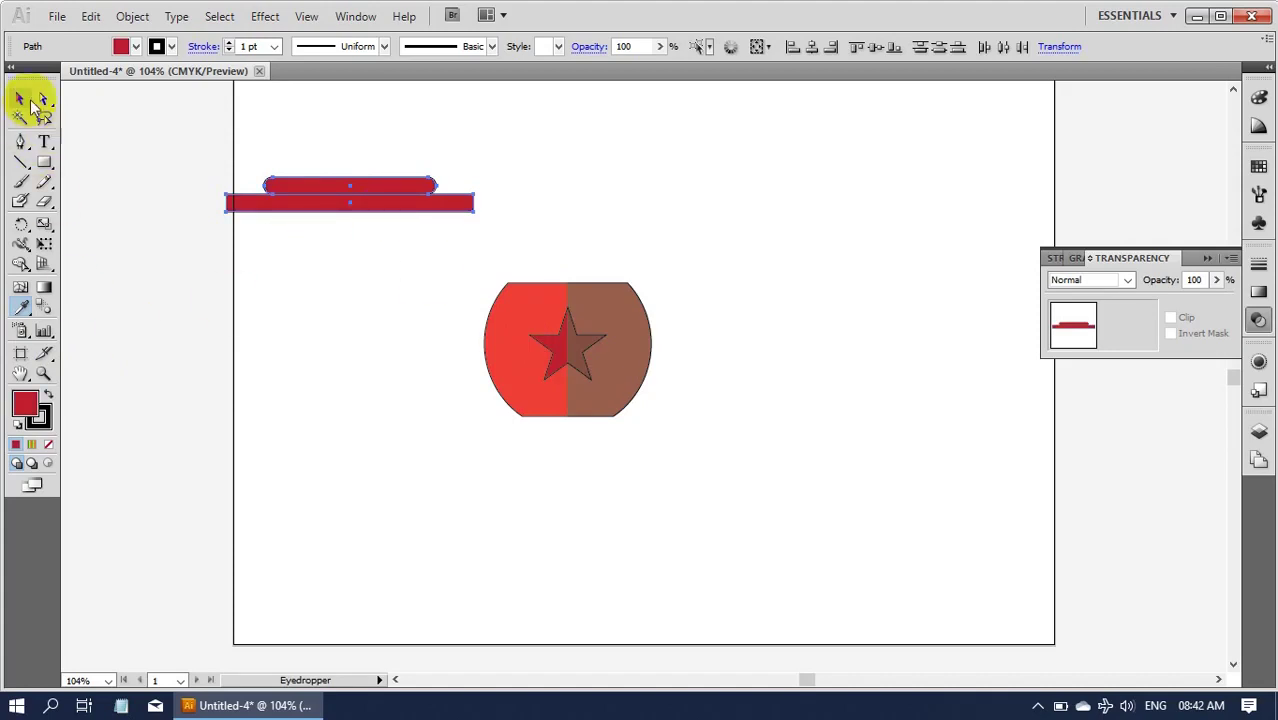
left_click(28, 103)
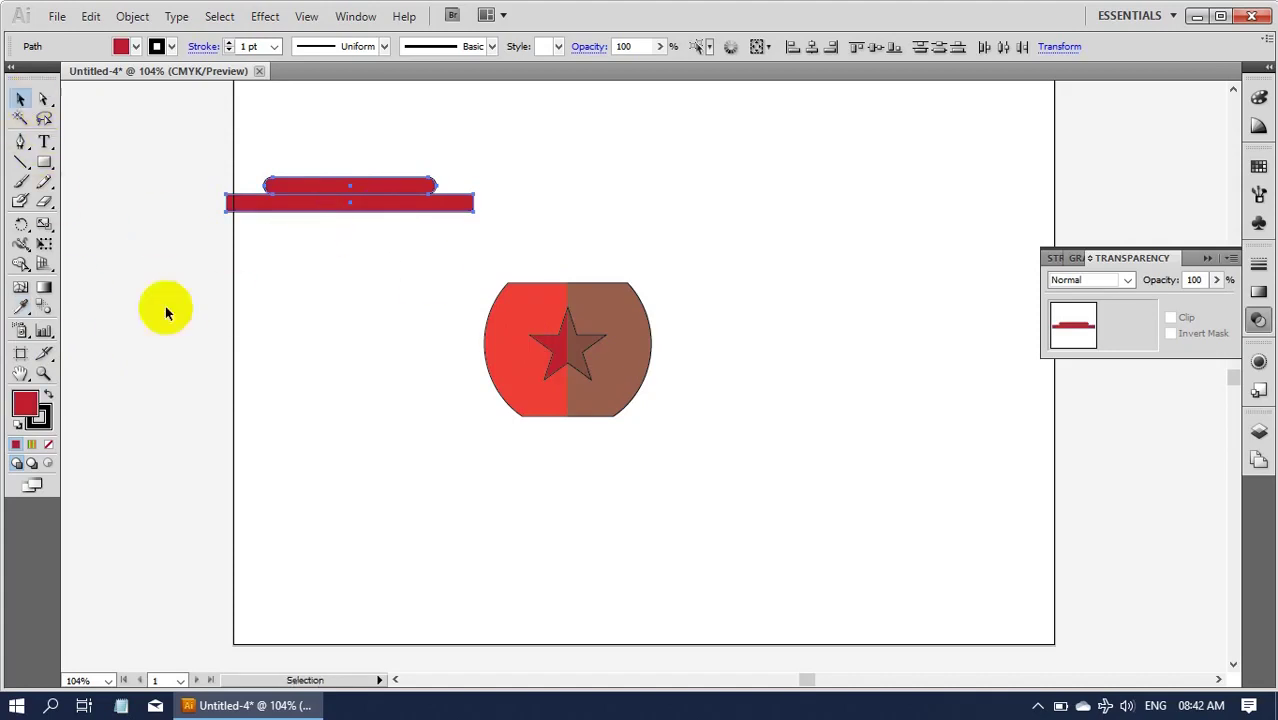
left_click(44, 374)
left_click_drag(193, 147, 533, 263)
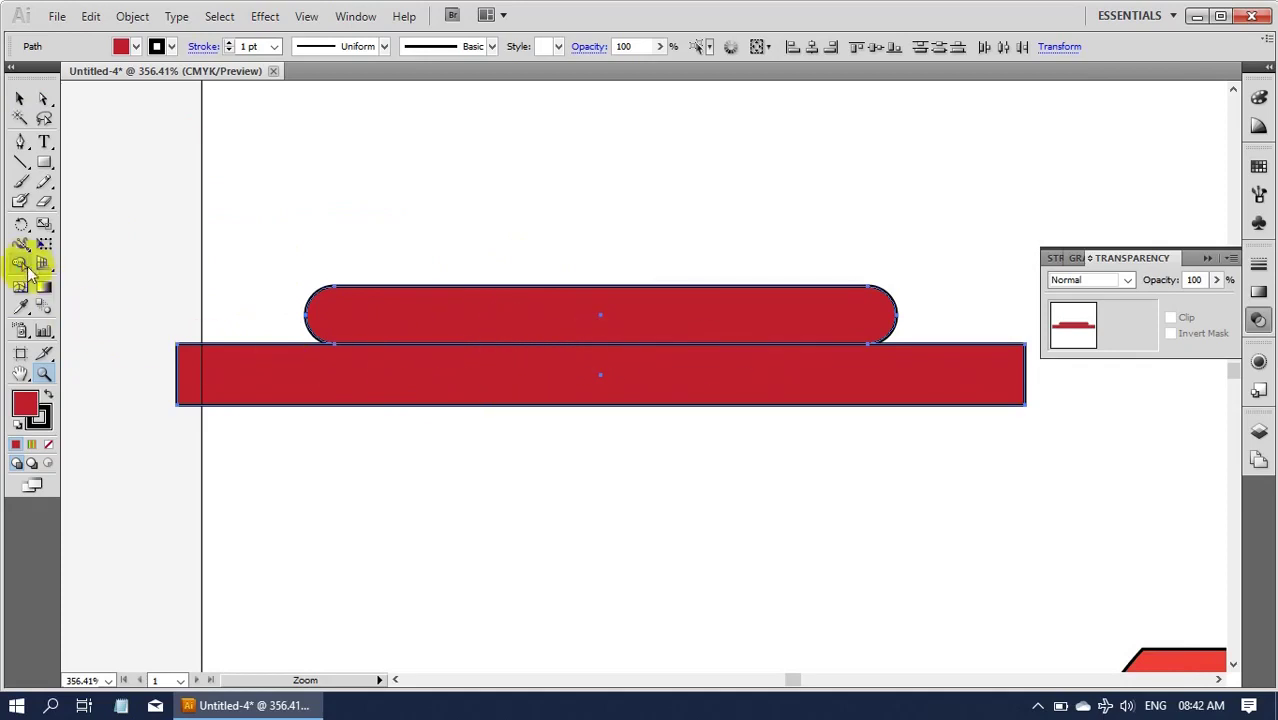
Unite the two red bars into one stepped base with the Shape Builder tool
left_click_drag(22, 268, 108, 262)
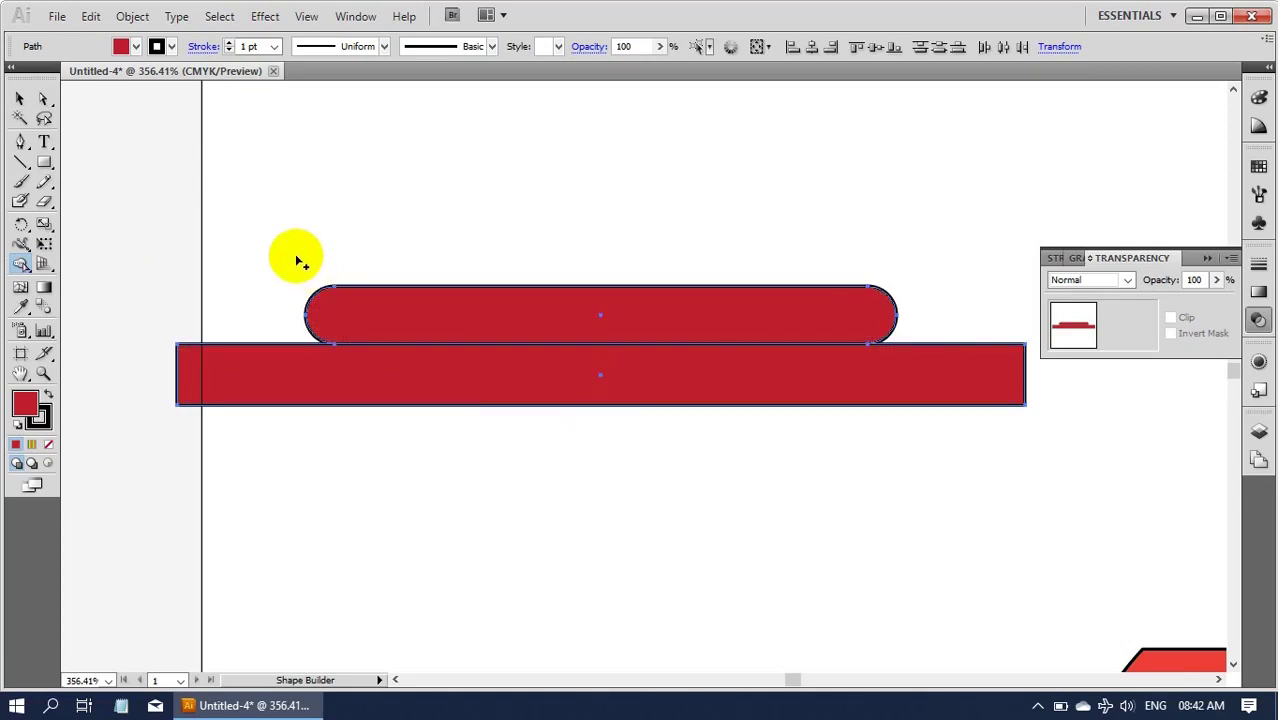
left_click_drag(365, 306, 484, 392)
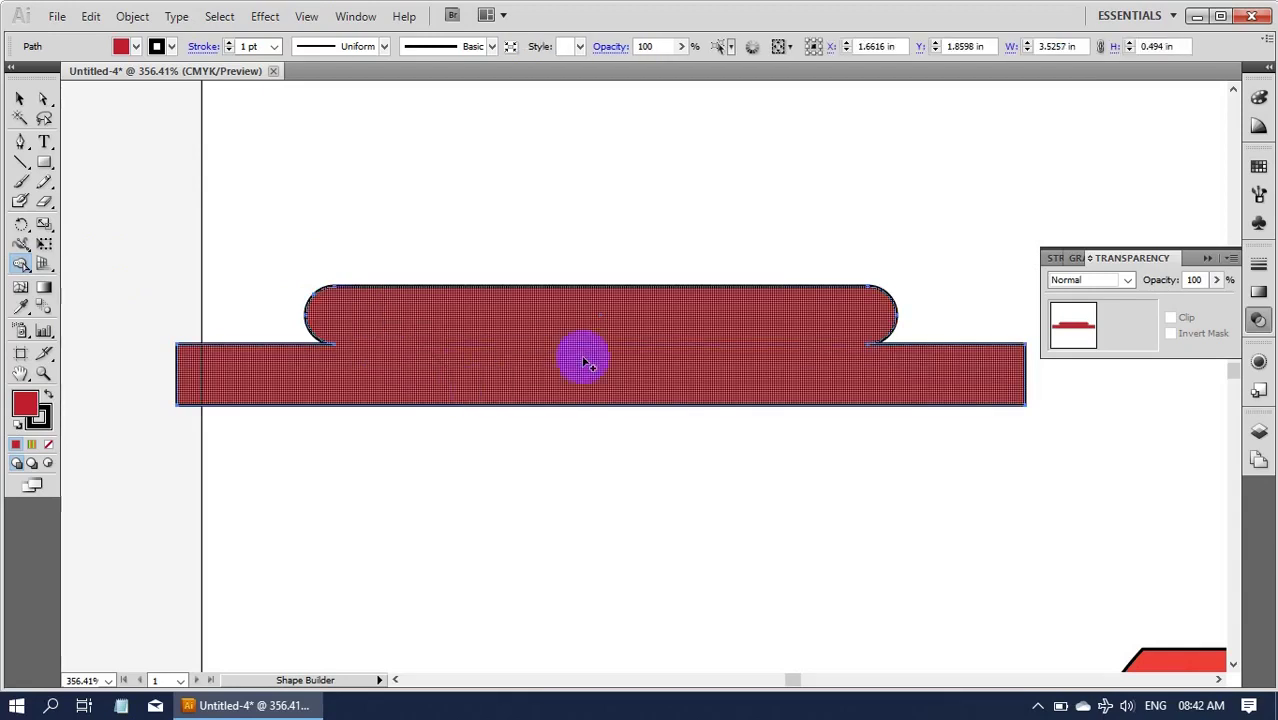
key("ctrl+0")
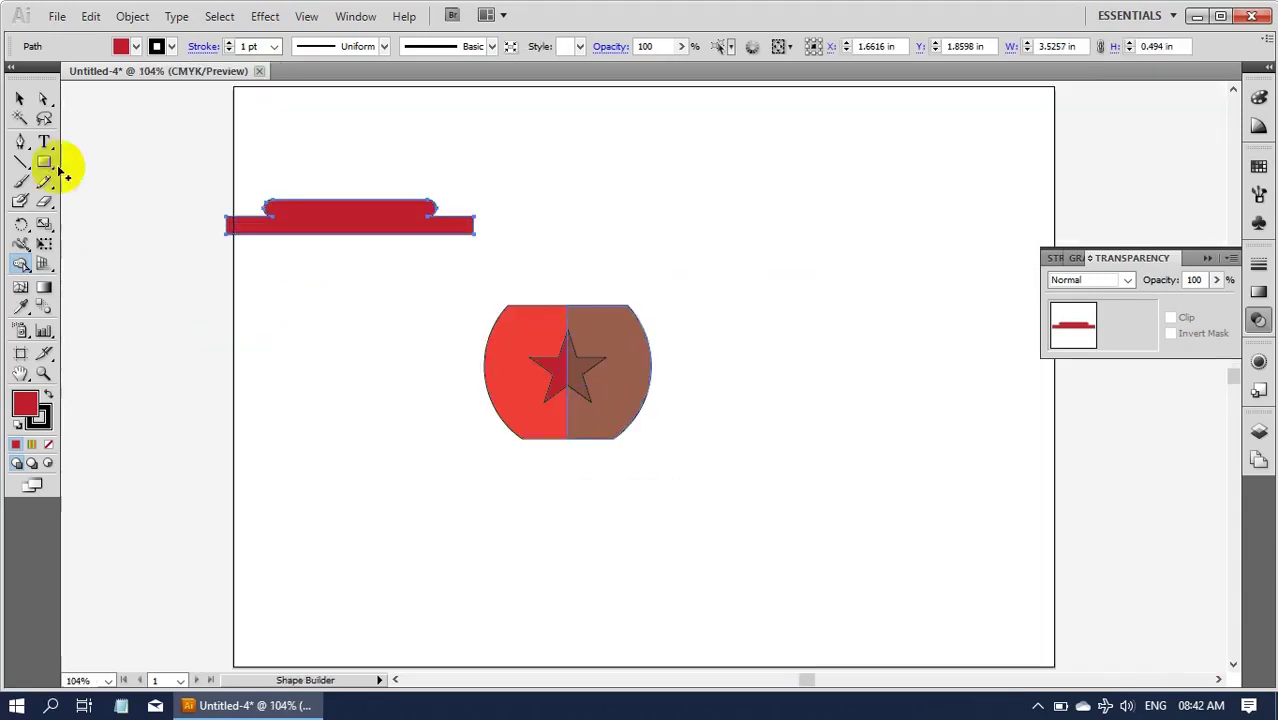
Move the merged base below the pot and group the pot with its star
left_click(20, 99)
left_click_drag(300, 215, 383, 456)
left_click_drag(430, 296, 686, 398)
key("ctrl+g")
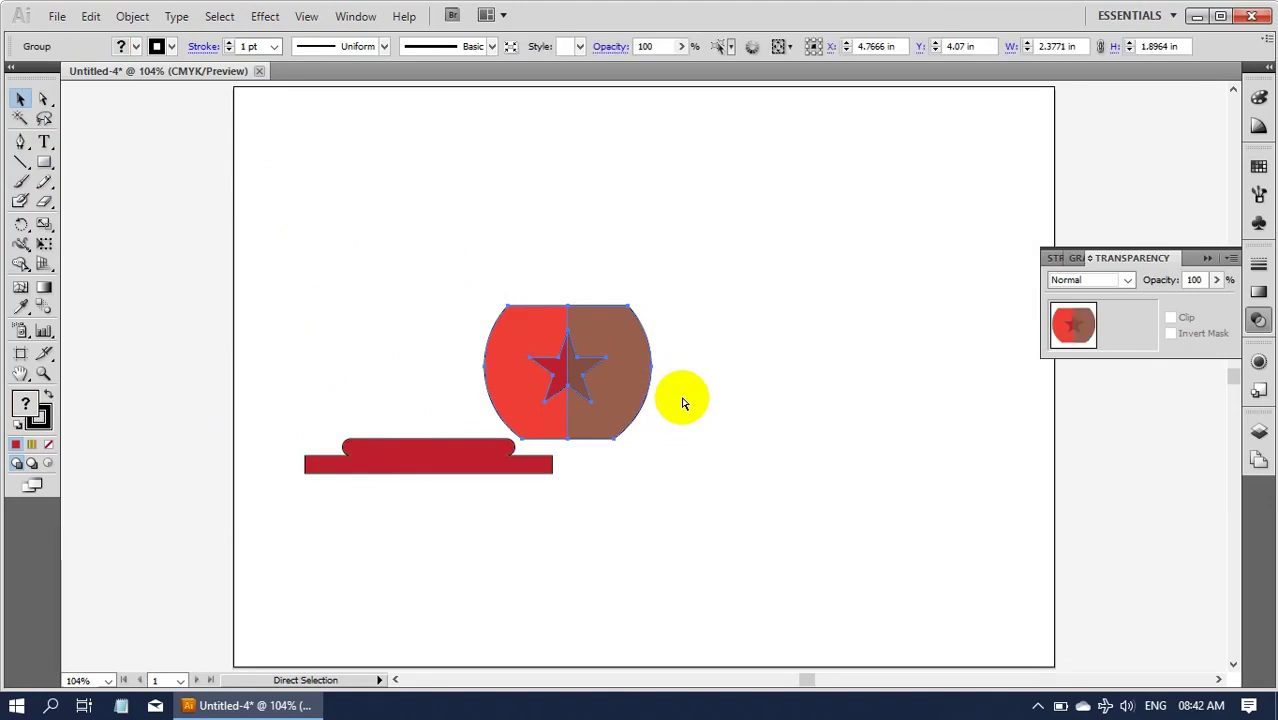
left_click(691, 440)
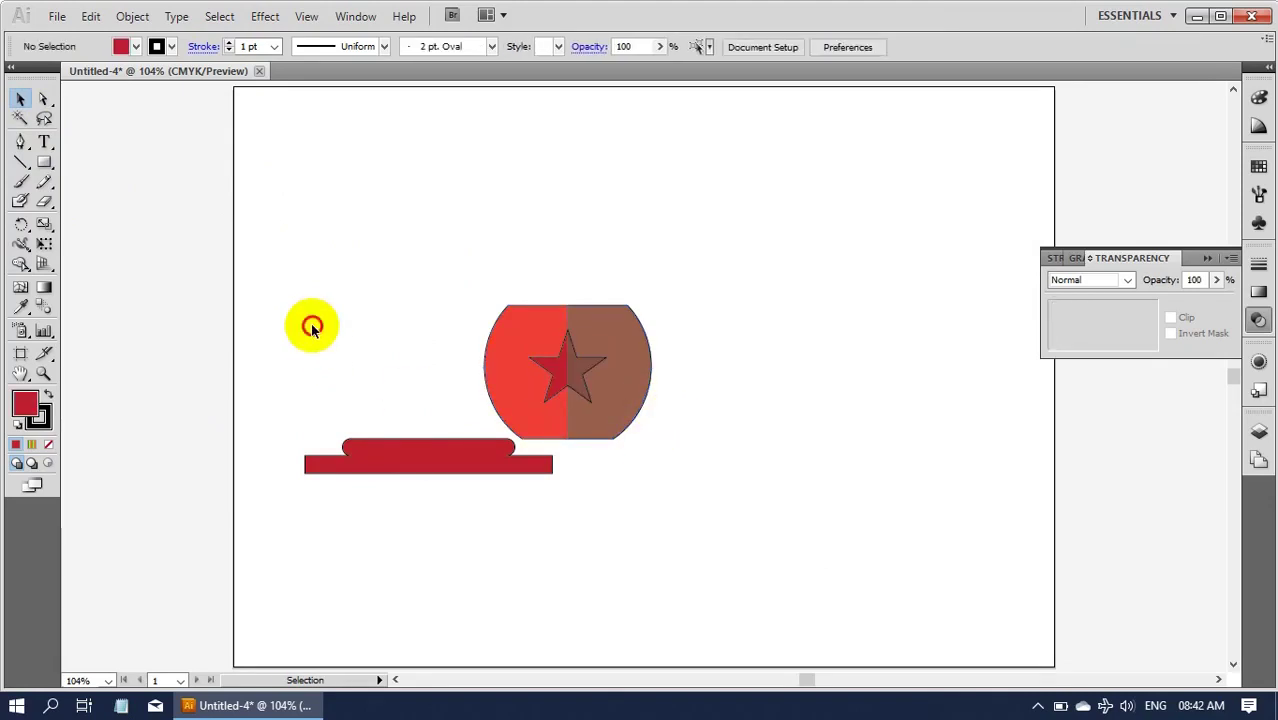
Centre the base horizontally under the pot
left_click_drag(313, 325, 698, 514)
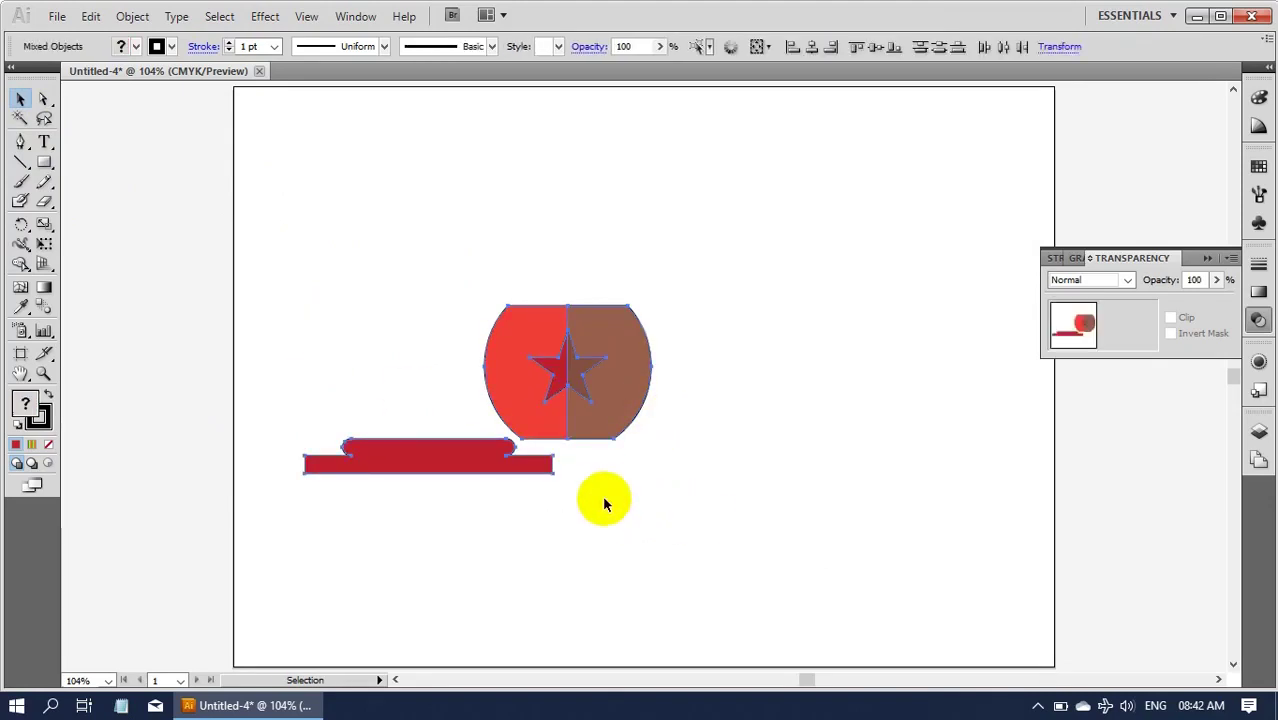
left_click(566, 437)
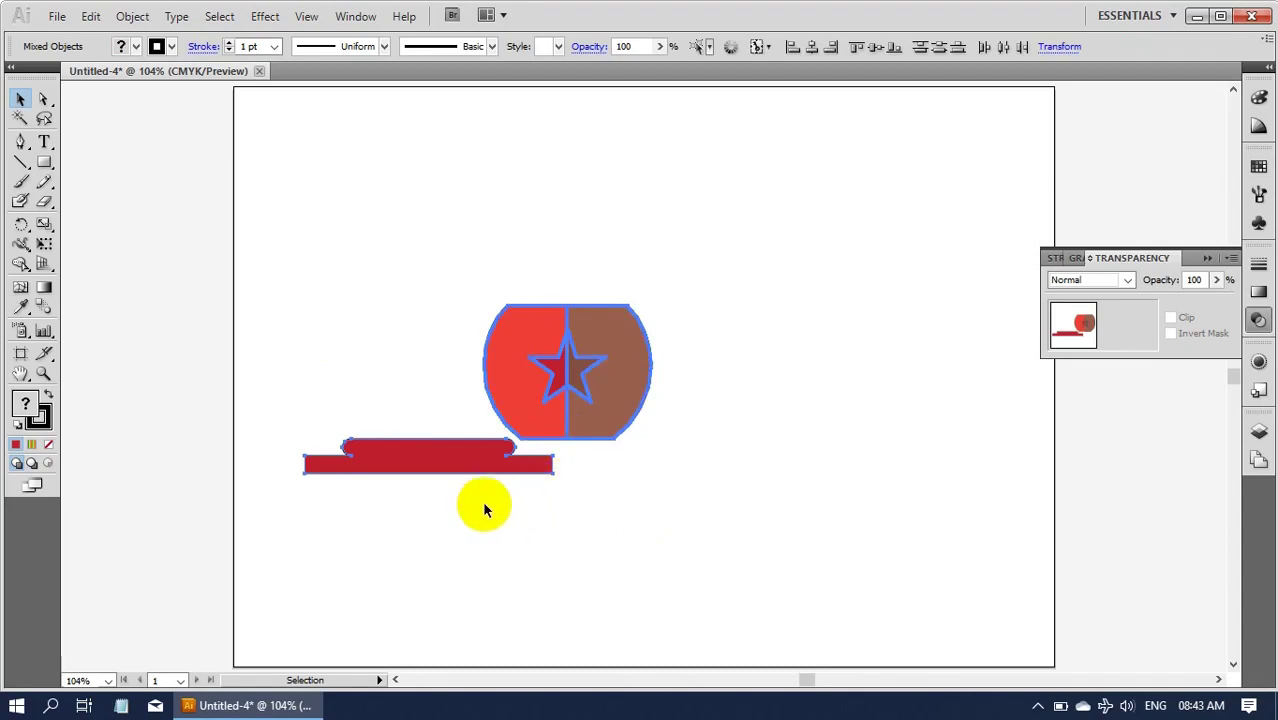
left_click(516, 466)
left_click(813, 48)
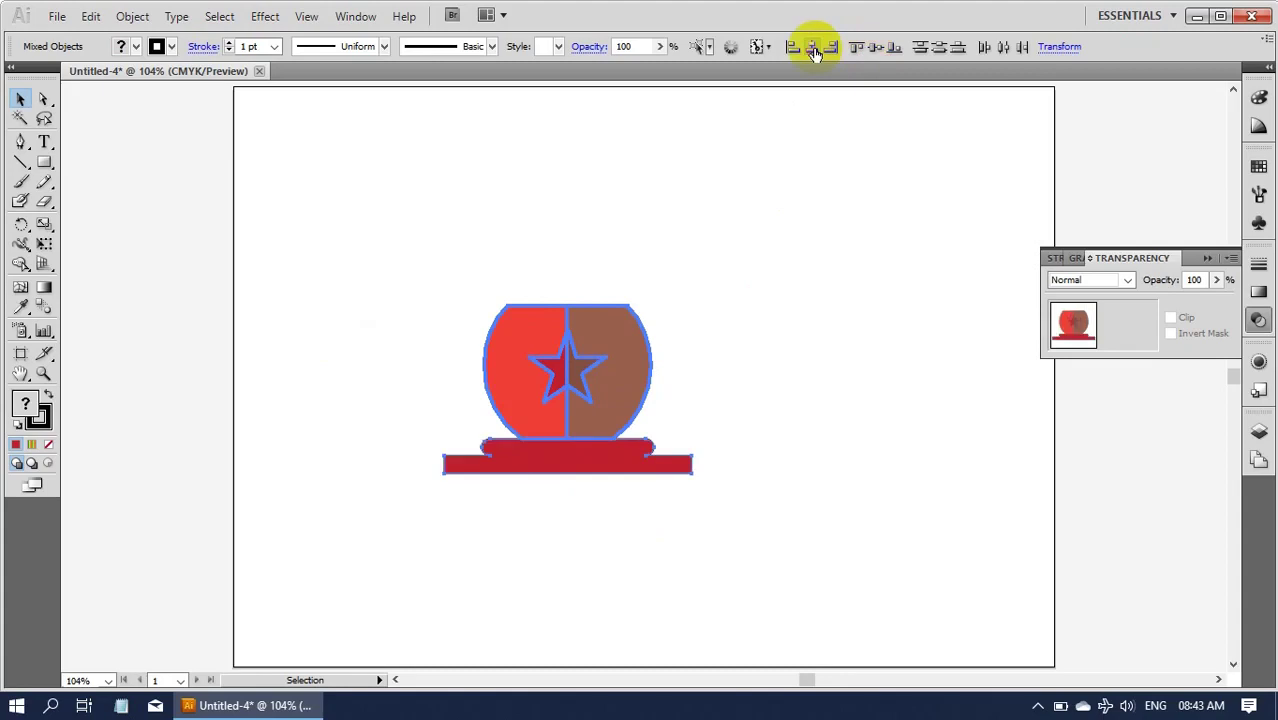
left_click(742, 392)
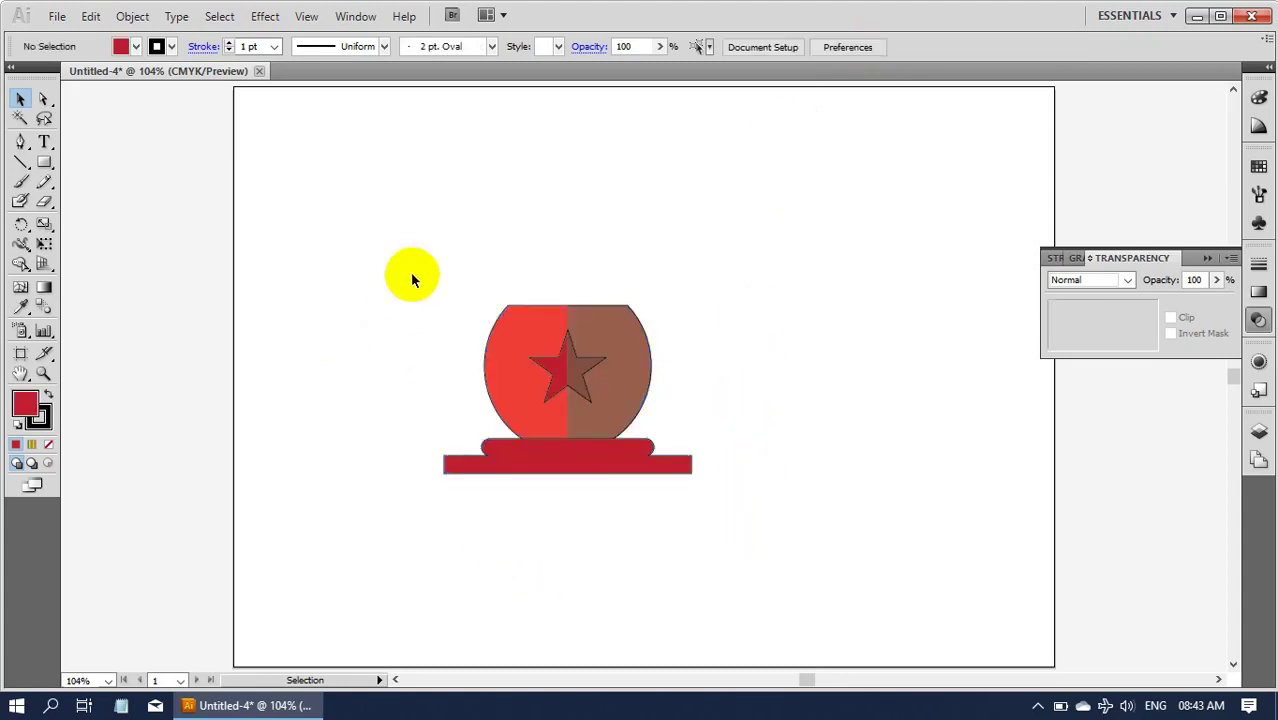
Group pot and base, move them near the artboard bottom, and start a thin stem rectangle
left_click_drag(410, 272, 768, 525)
key("ctrl+g")
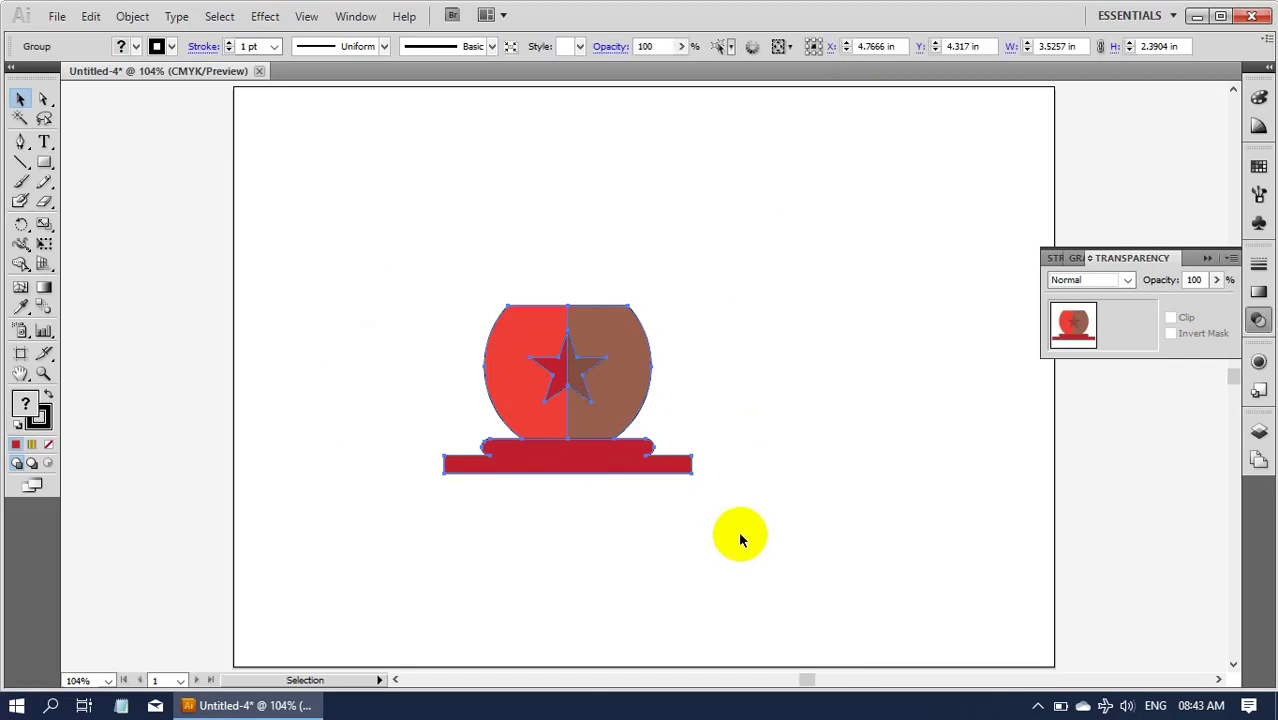
left_click(490, 488)
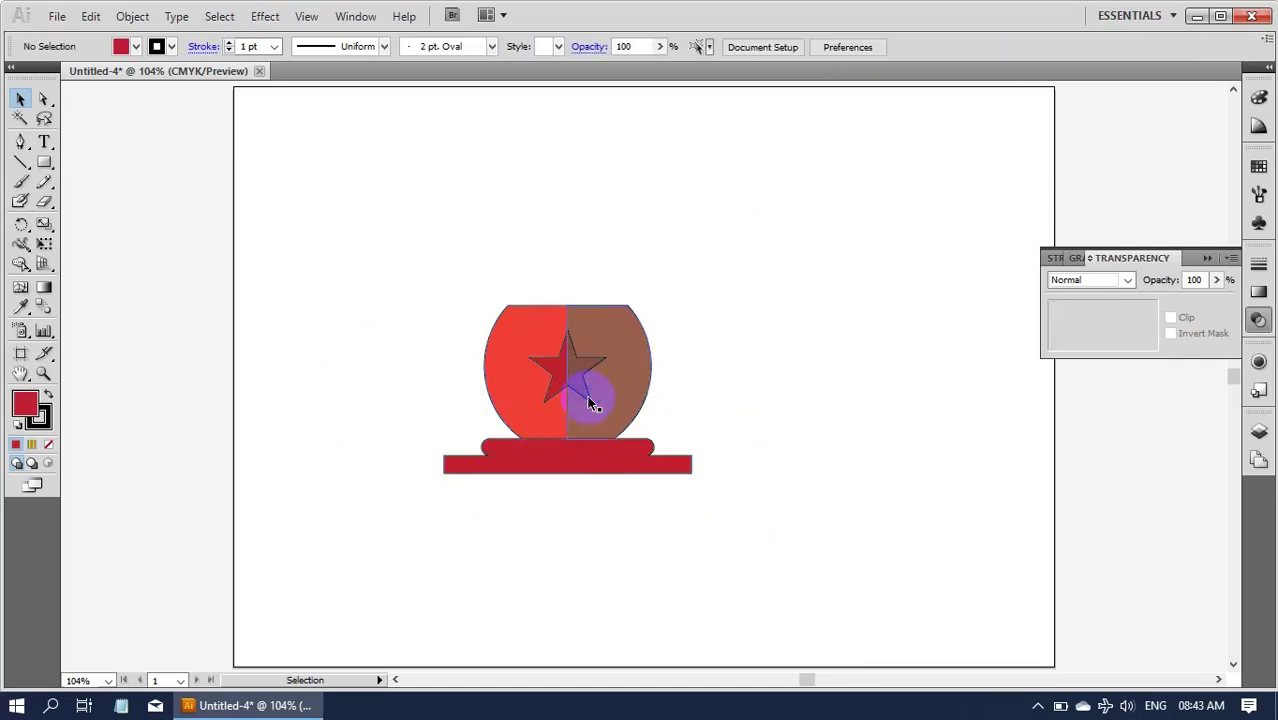
left_click_drag(583, 401, 660, 565)
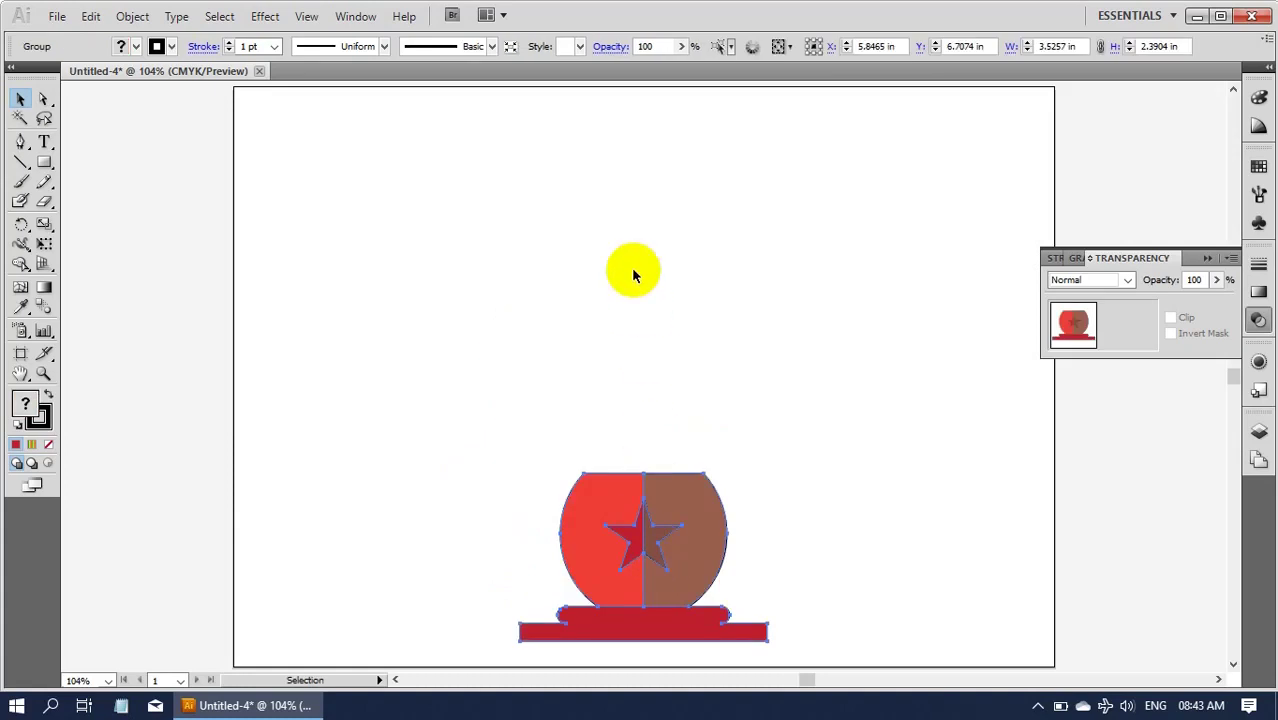
left_click(44, 162)
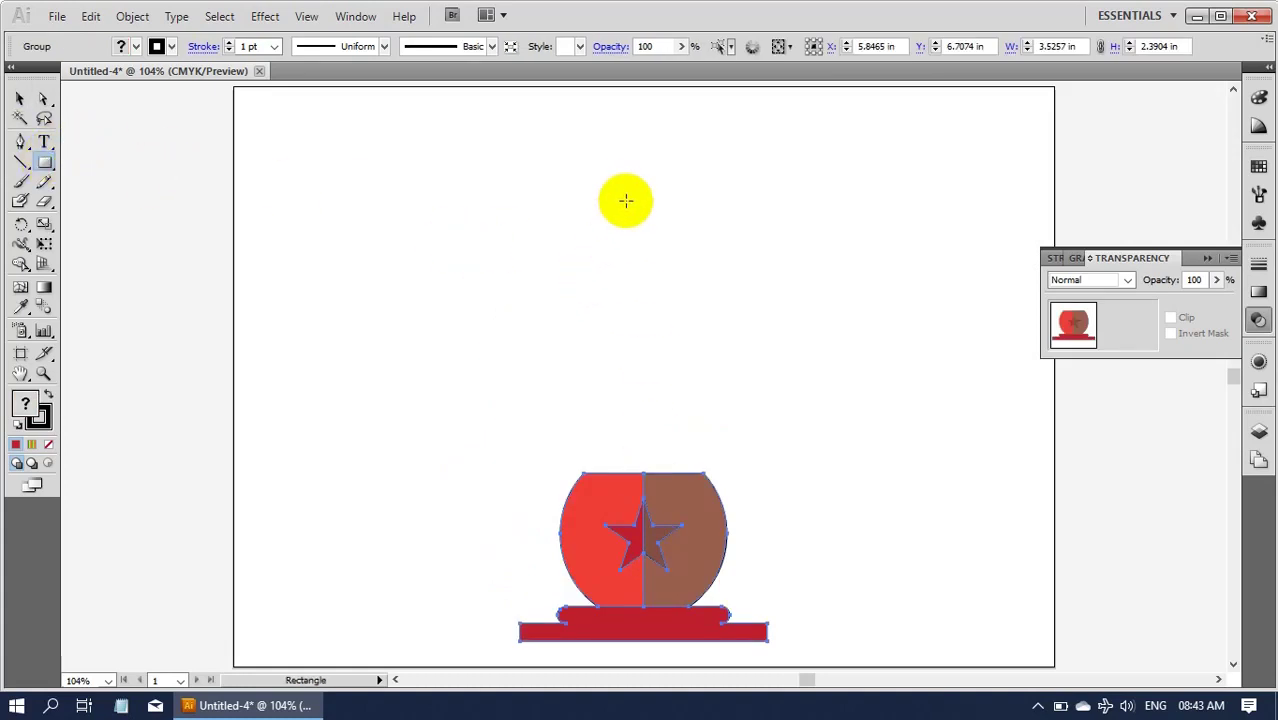
left_click_drag(632, 204, 652, 440)
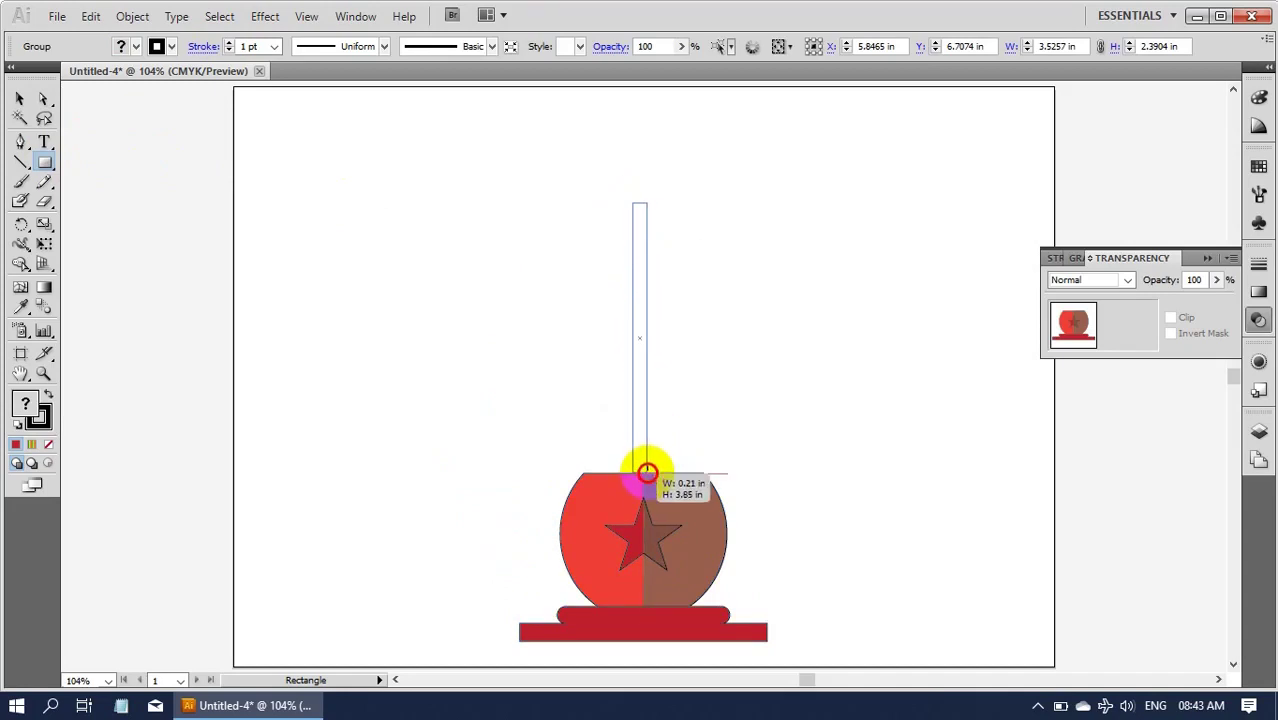
Make the stem about 0.16 by 4.01 in, nudge it right, and fill it dark green
left_click_drag(652, 440, 646, 480)
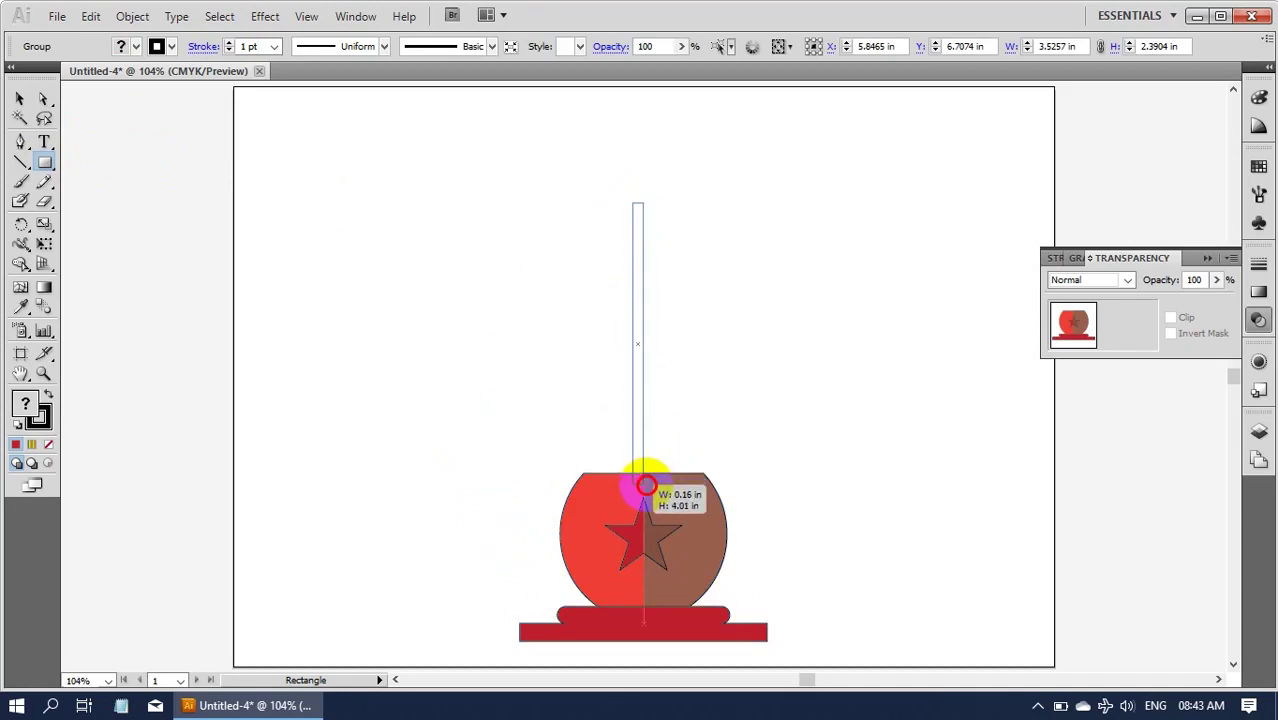
left_click_drag(646, 486, 644, 485)
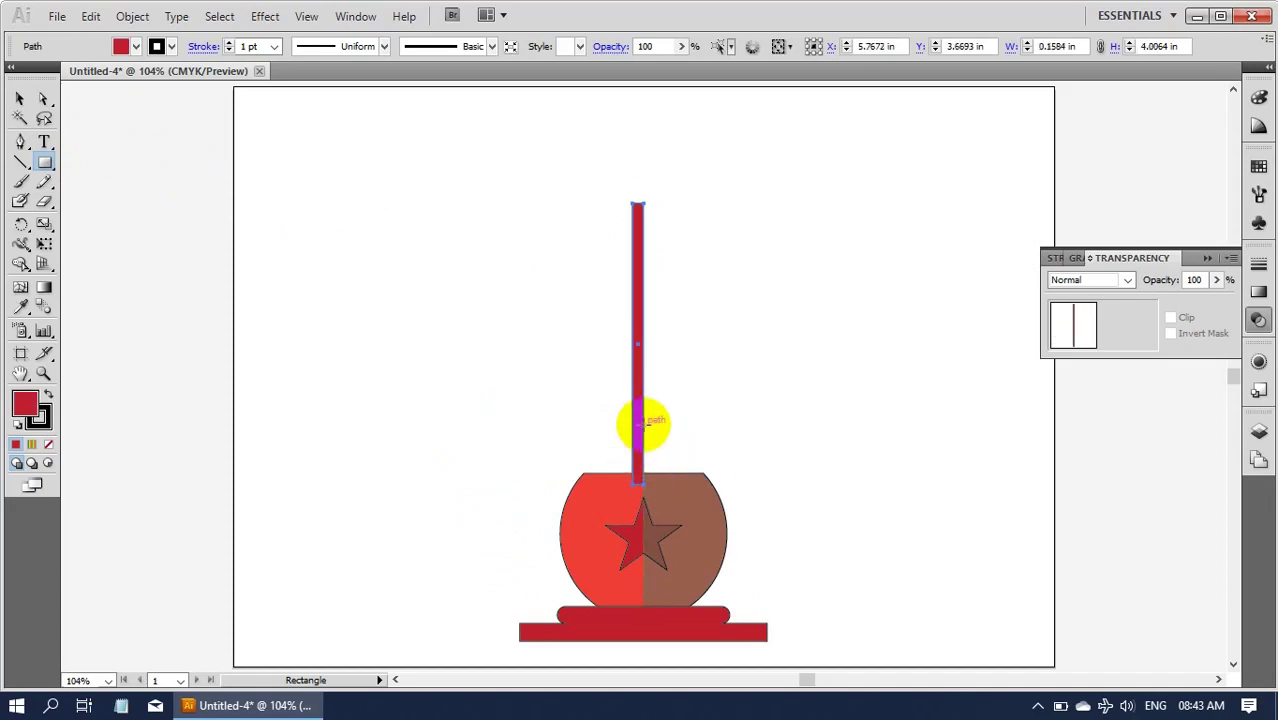
key("Right")
key("Right")
key("Right")
key("Right")
key("Right")
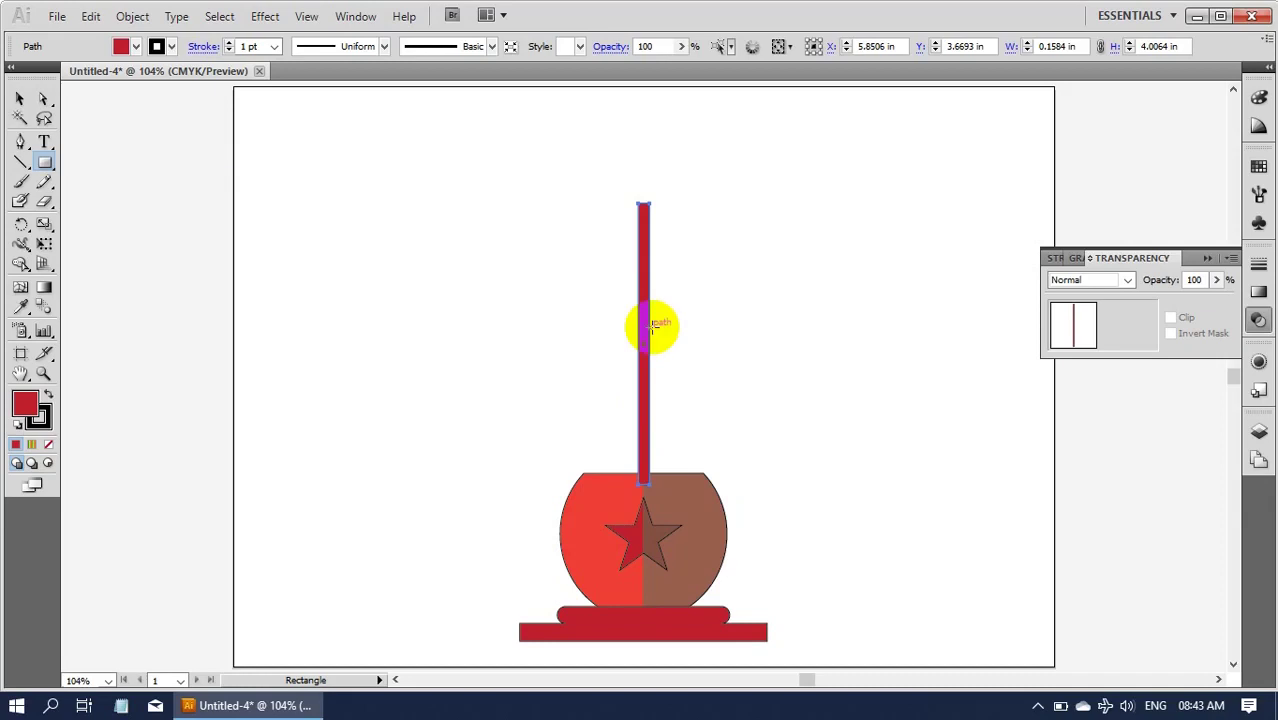
left_click(1258, 168)
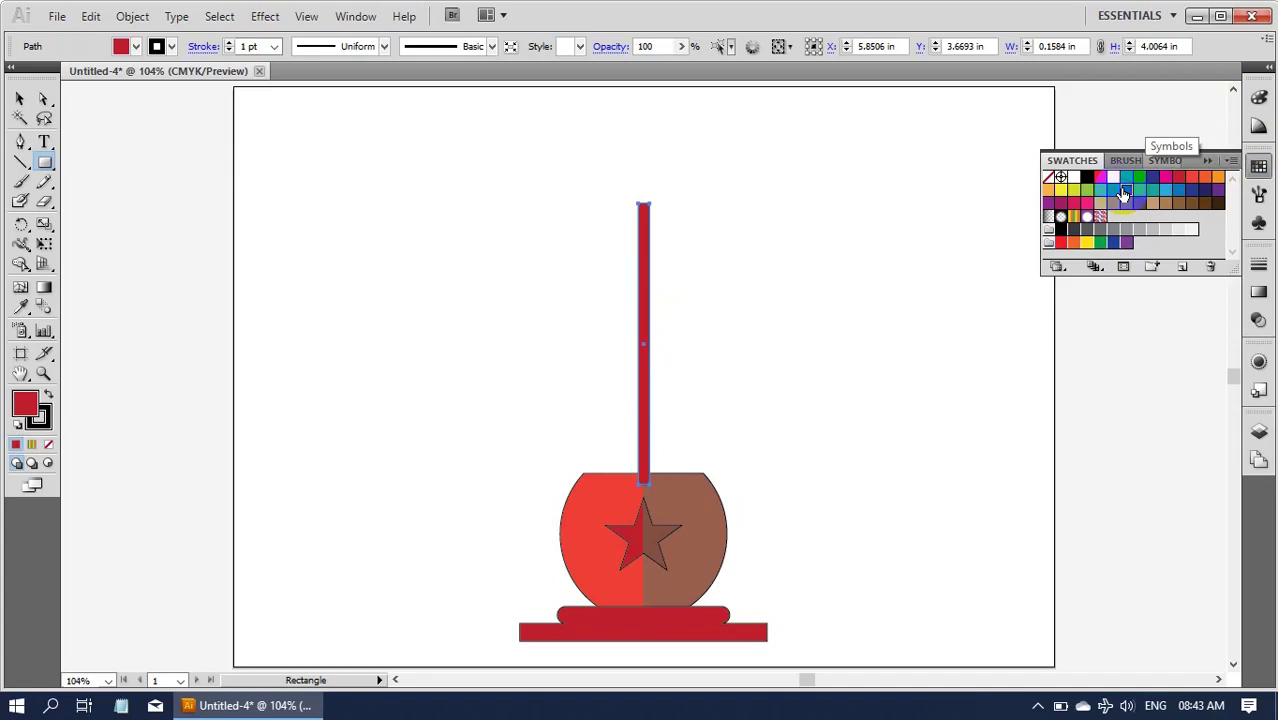
left_click(1125, 190)
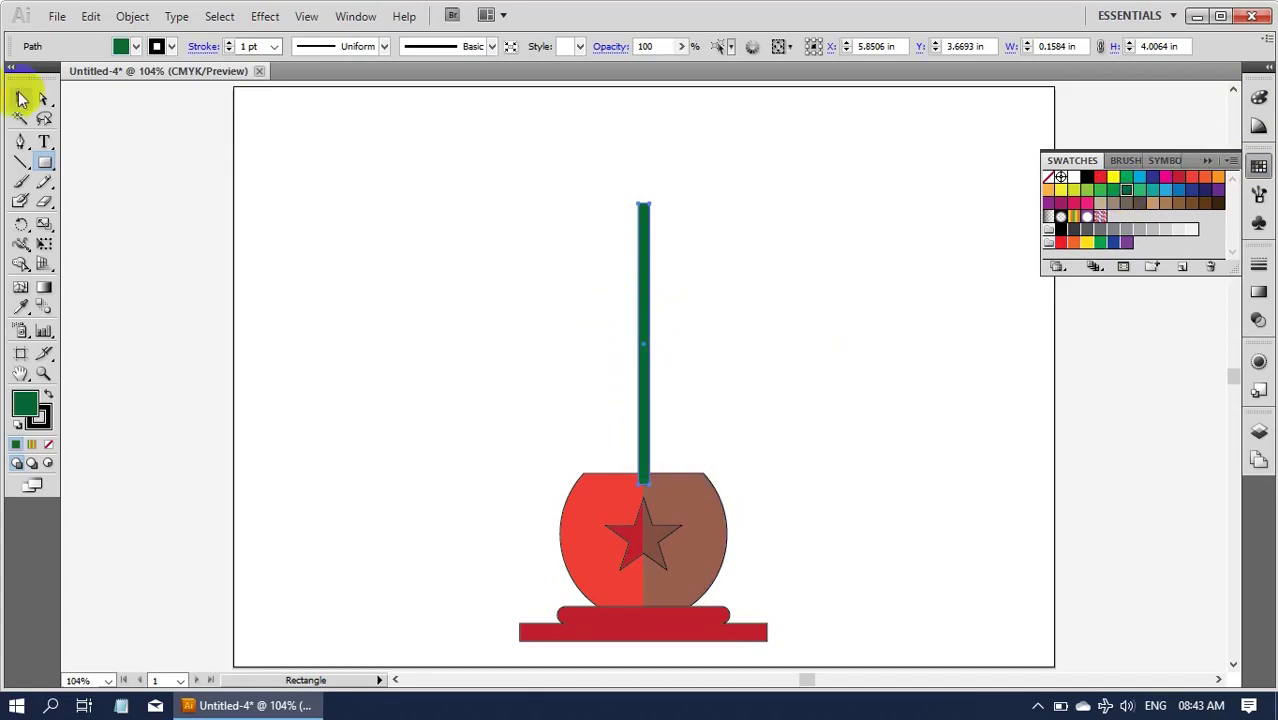
Draw a circle about 2.08 in wide and place an overlapping copy directly below
mouse_move(44, 162)
left_mouse_down()
mouse_move(107, 207)
mouse_move(140, 204)
left_mouse_up()
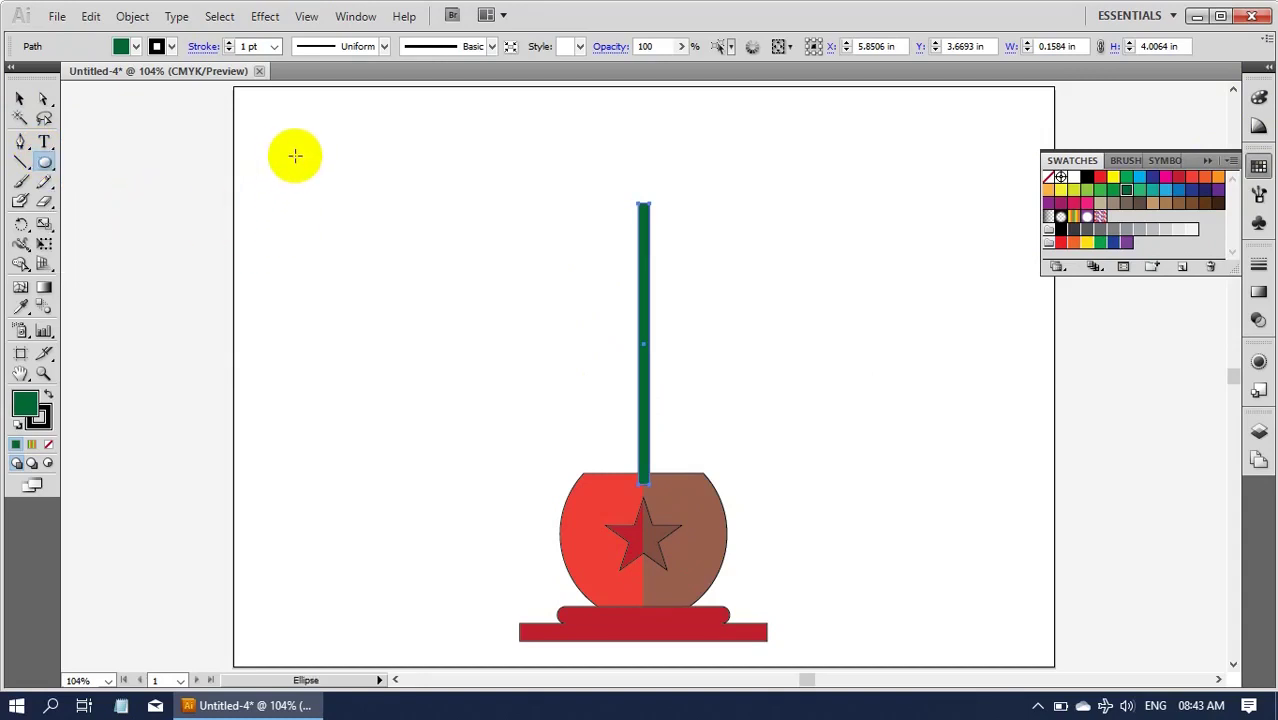
mouse_move(296, 156)
left_mouse_down()
mouse_move(329, 204)
mouse_move(373, 232)
left_mouse_up()
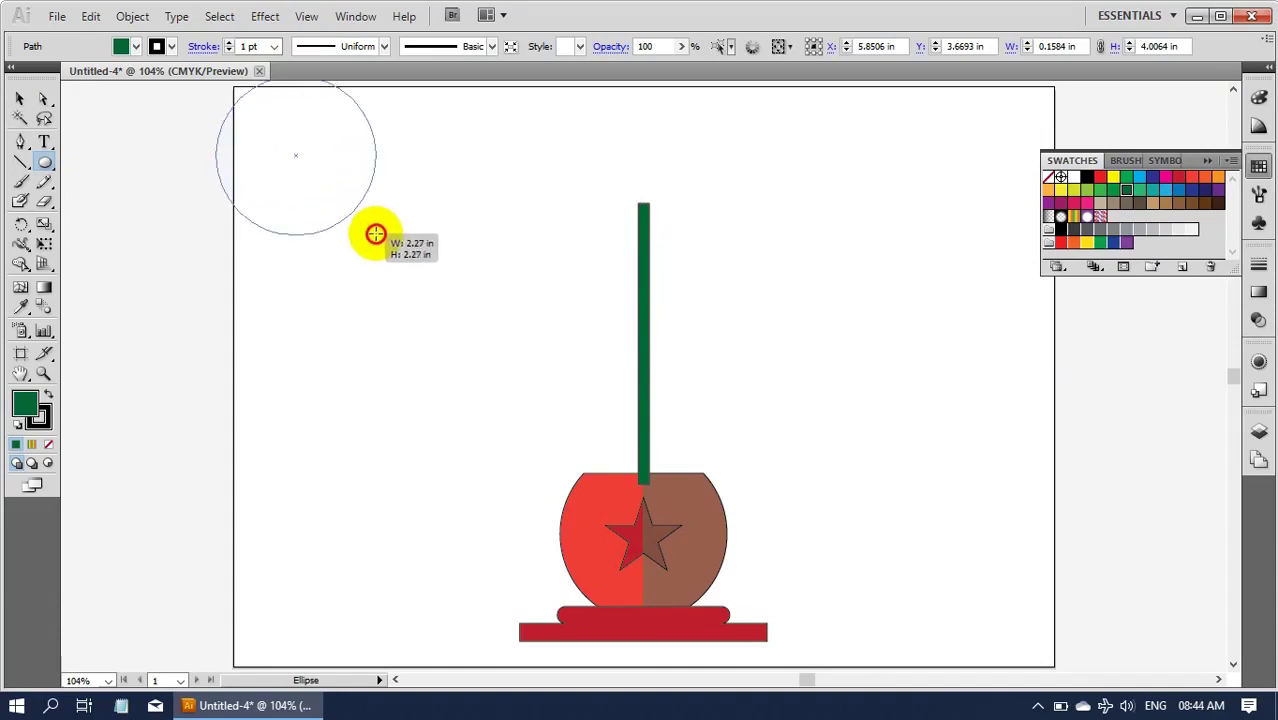
left_click_drag(373, 232, 369, 224)
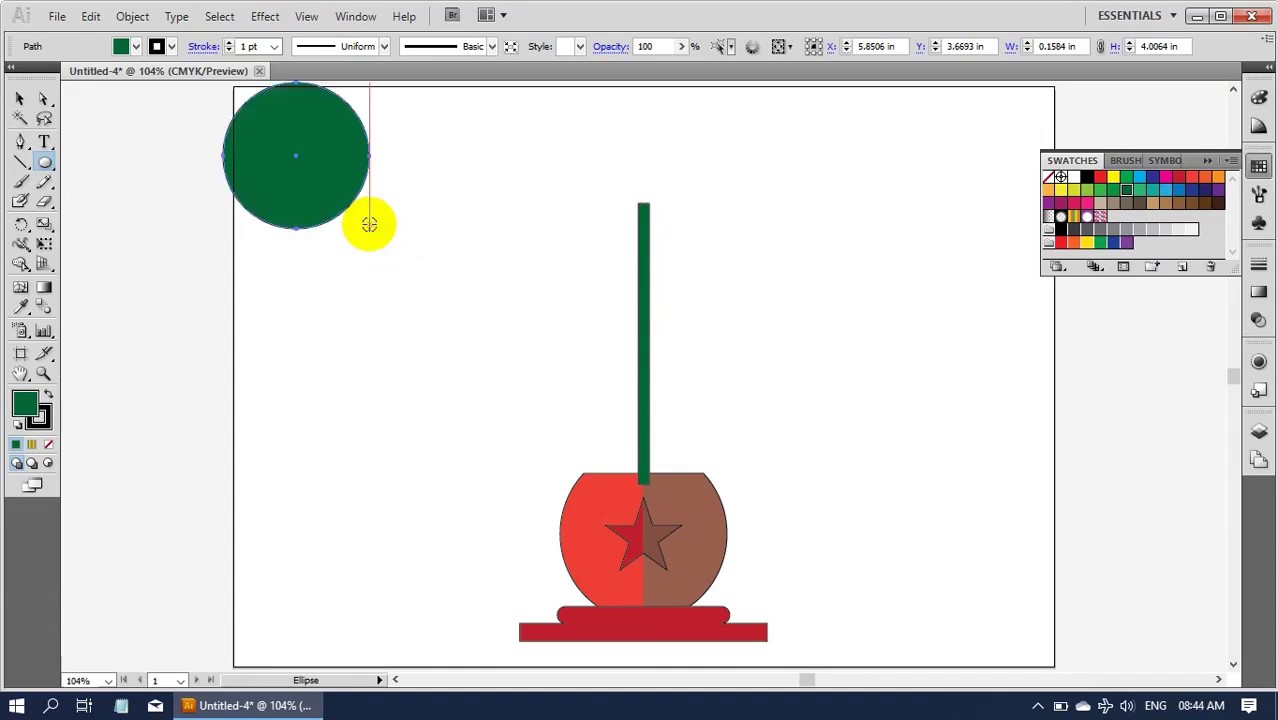
left_click(20, 99)
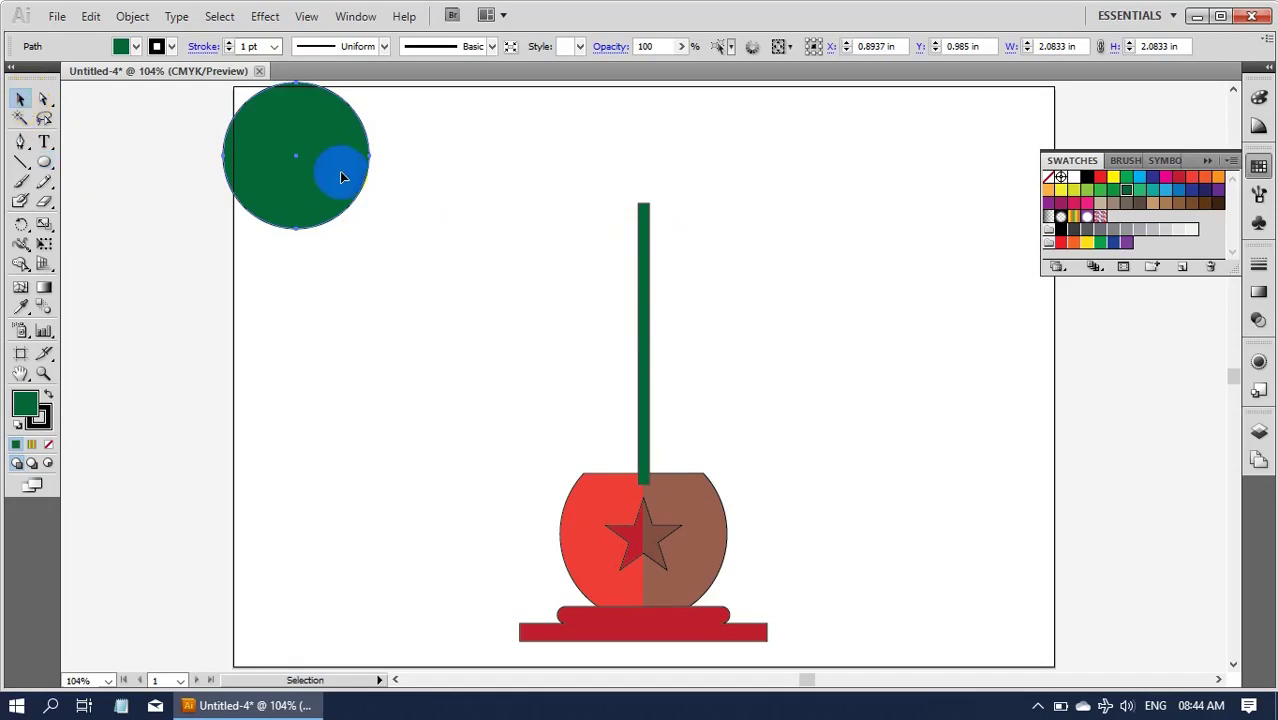
mouse_move(344, 176)
left_mouse_down()
mouse_move(458, 242)
mouse_move(453, 281)
left_mouse_up()
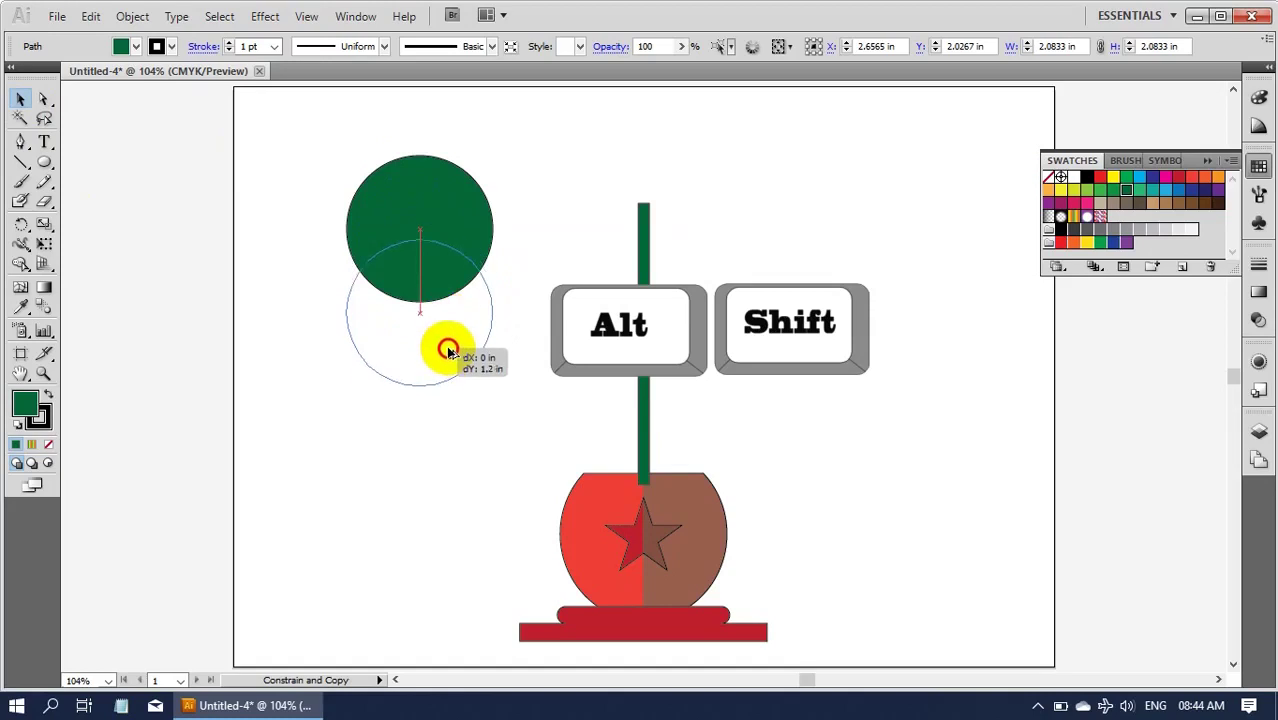
left_click_drag(453, 281, 448, 375)
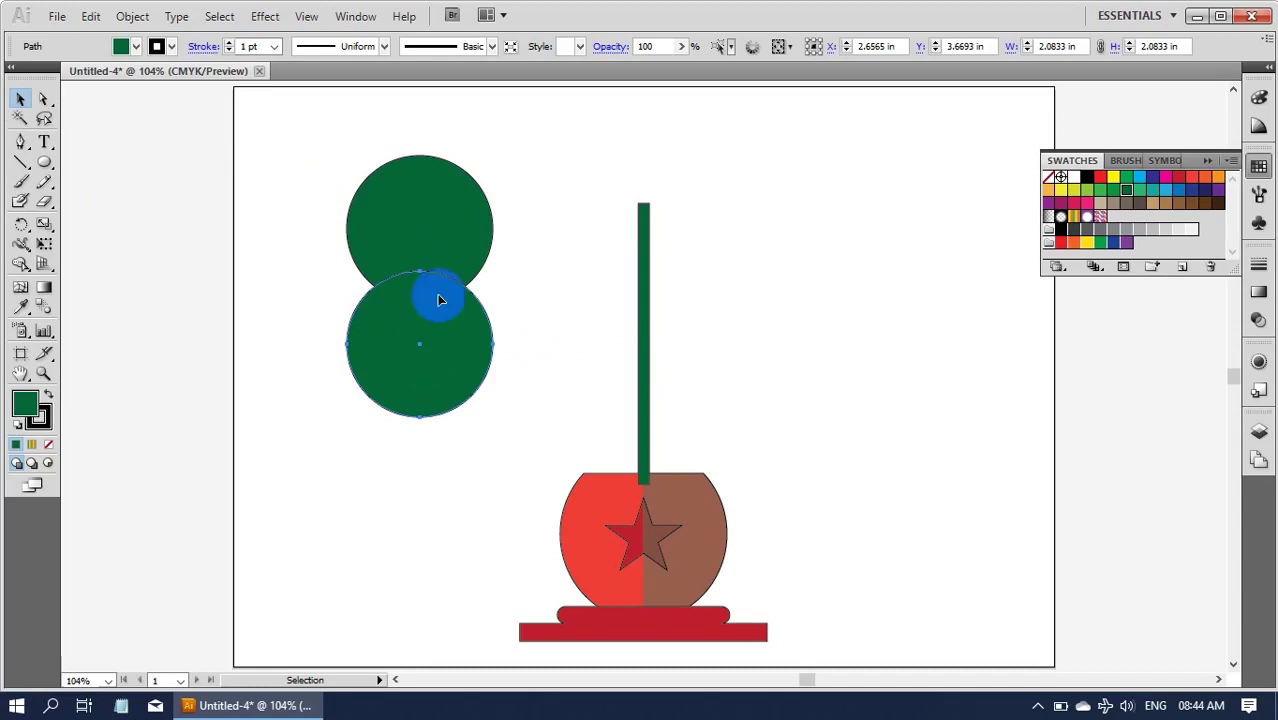
Turn the circles' overlap into a bright green leaf and delete the leftover regions
left_click_drag(282, 177, 527, 396)
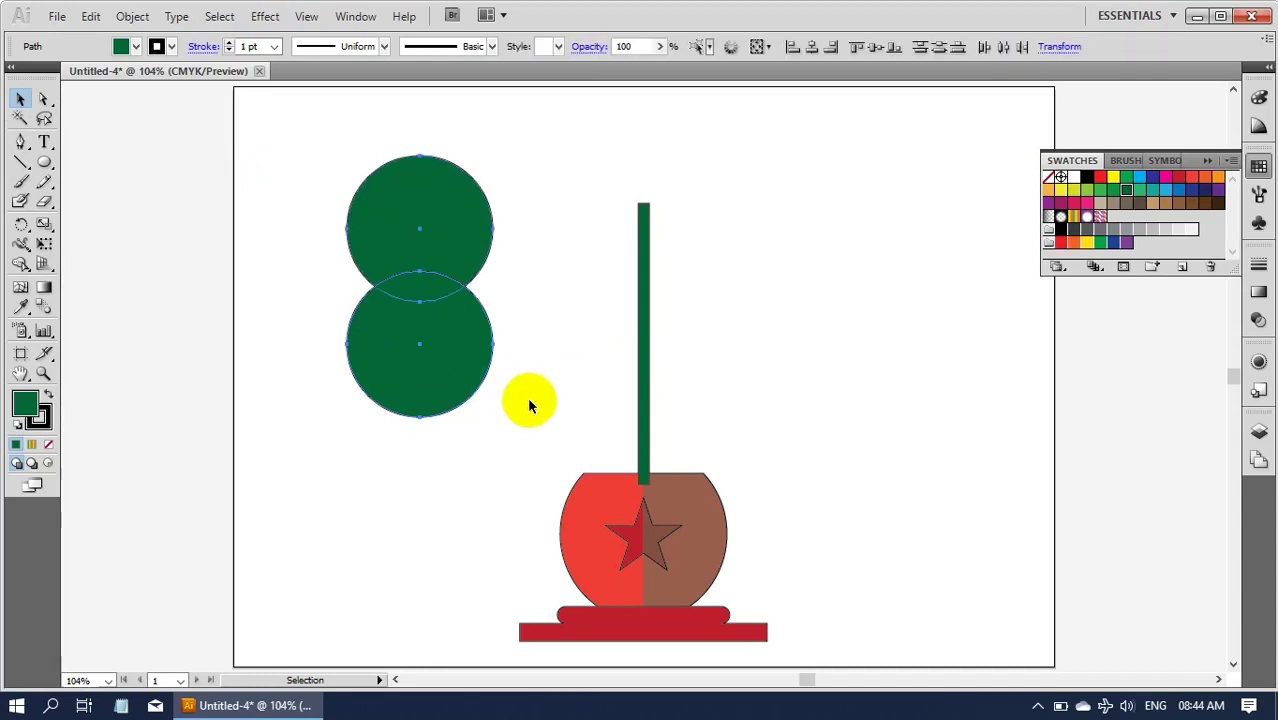
left_click_drag(462, 356, 425, 289)
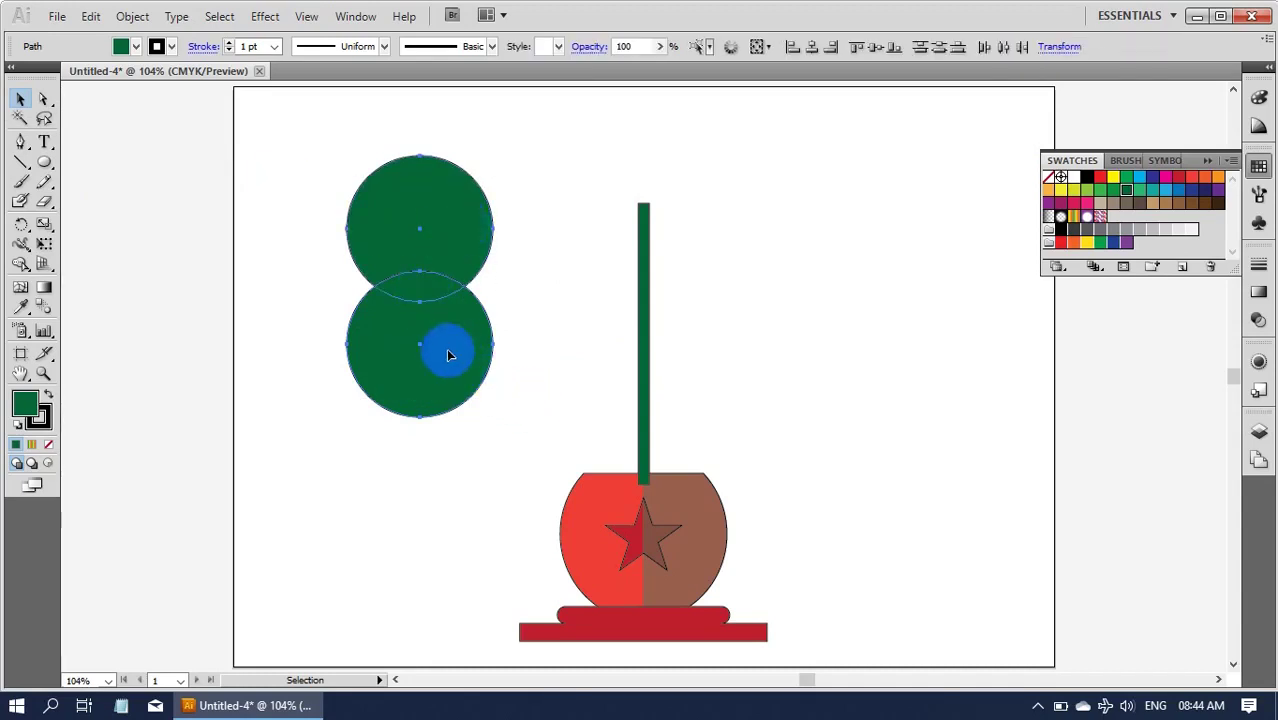
left_click_drag(22, 266, 80, 266)
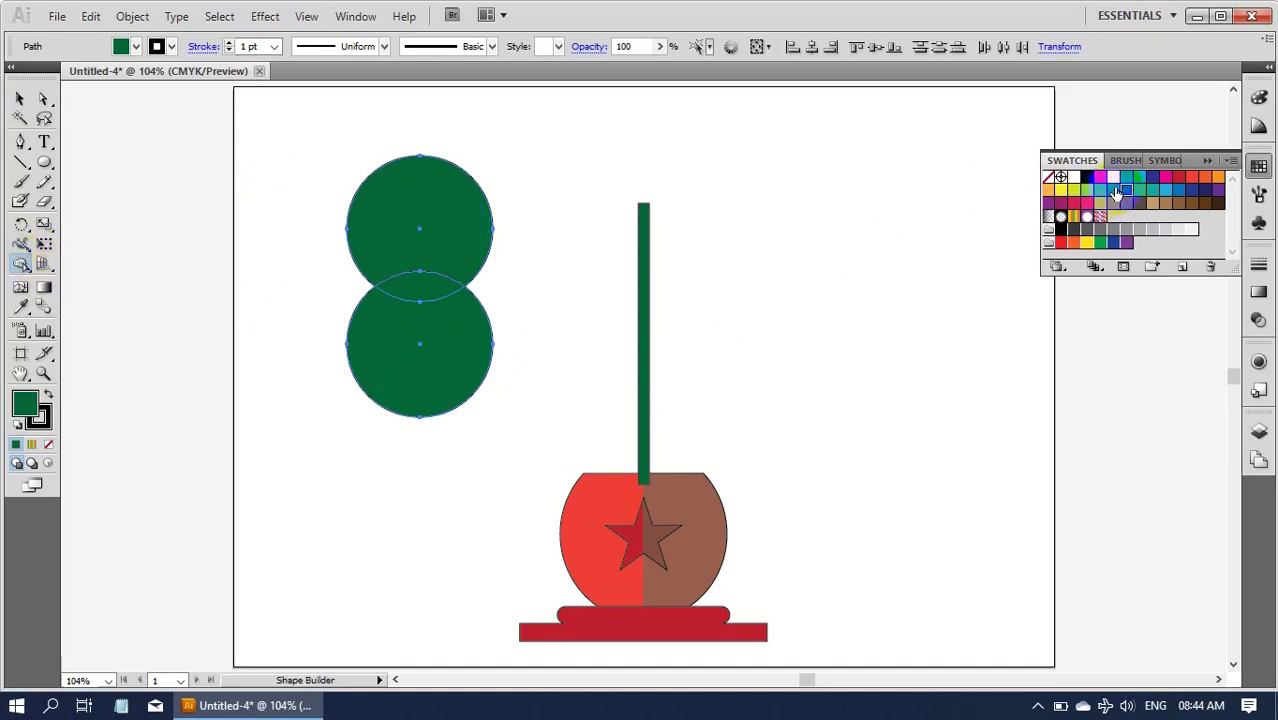
left_click(1113, 190)
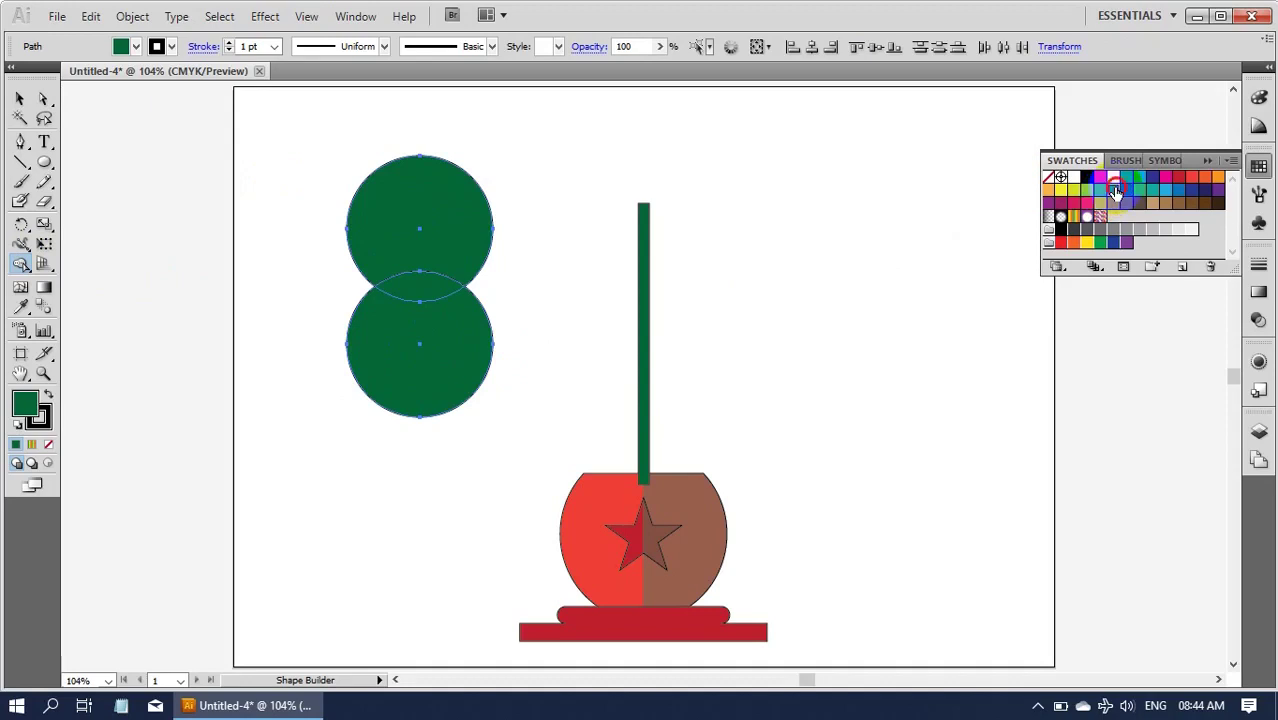
left_click(421, 295)
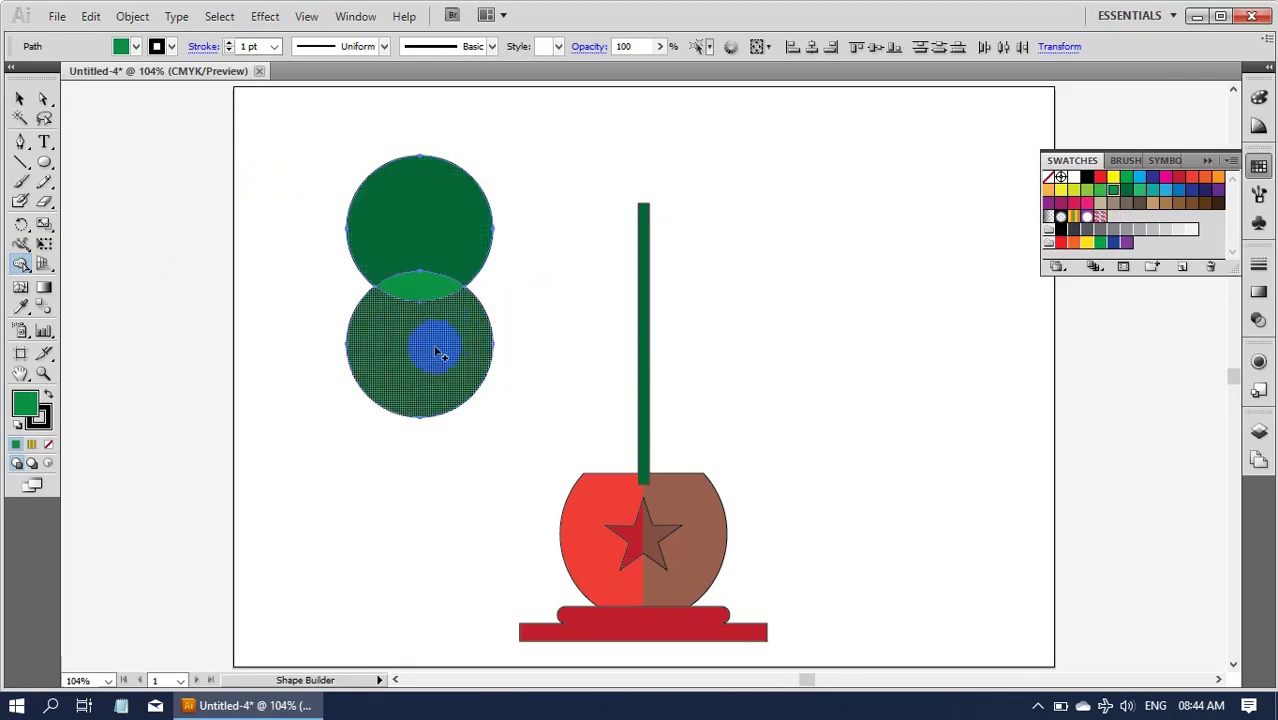
key("alt")
left_click(437, 352, "alt")
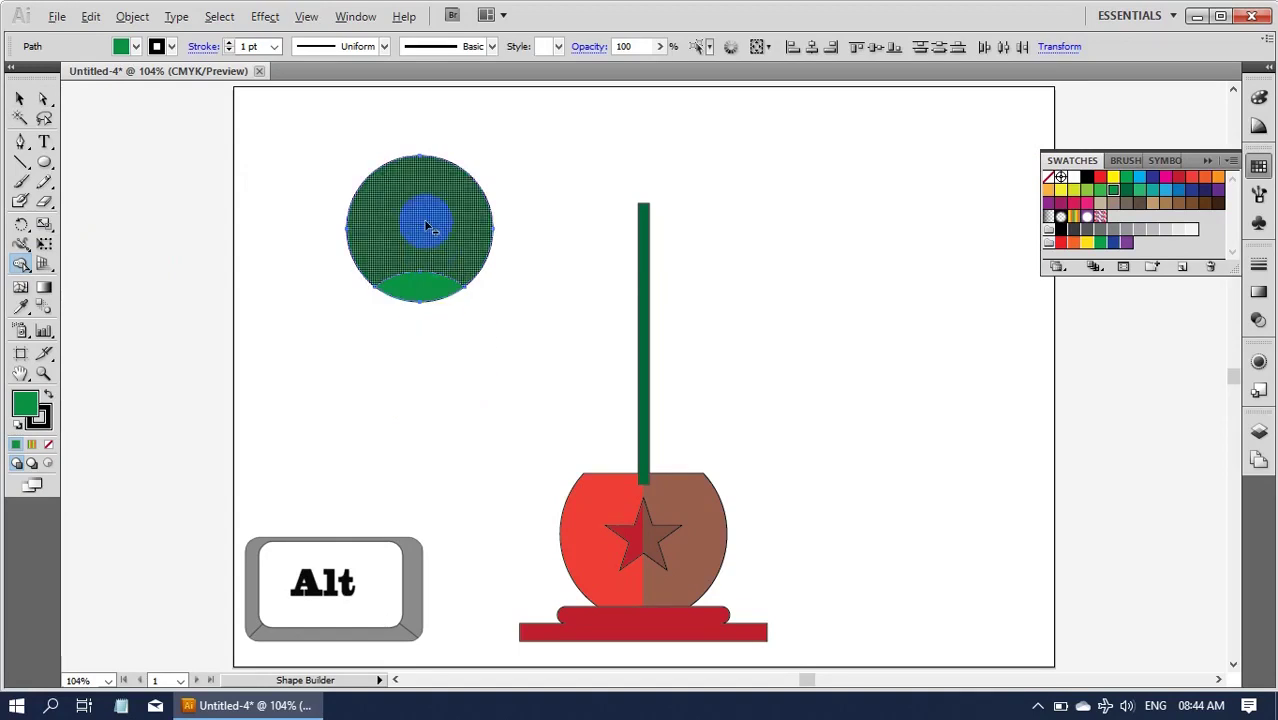
left_click(426, 227, "alt")
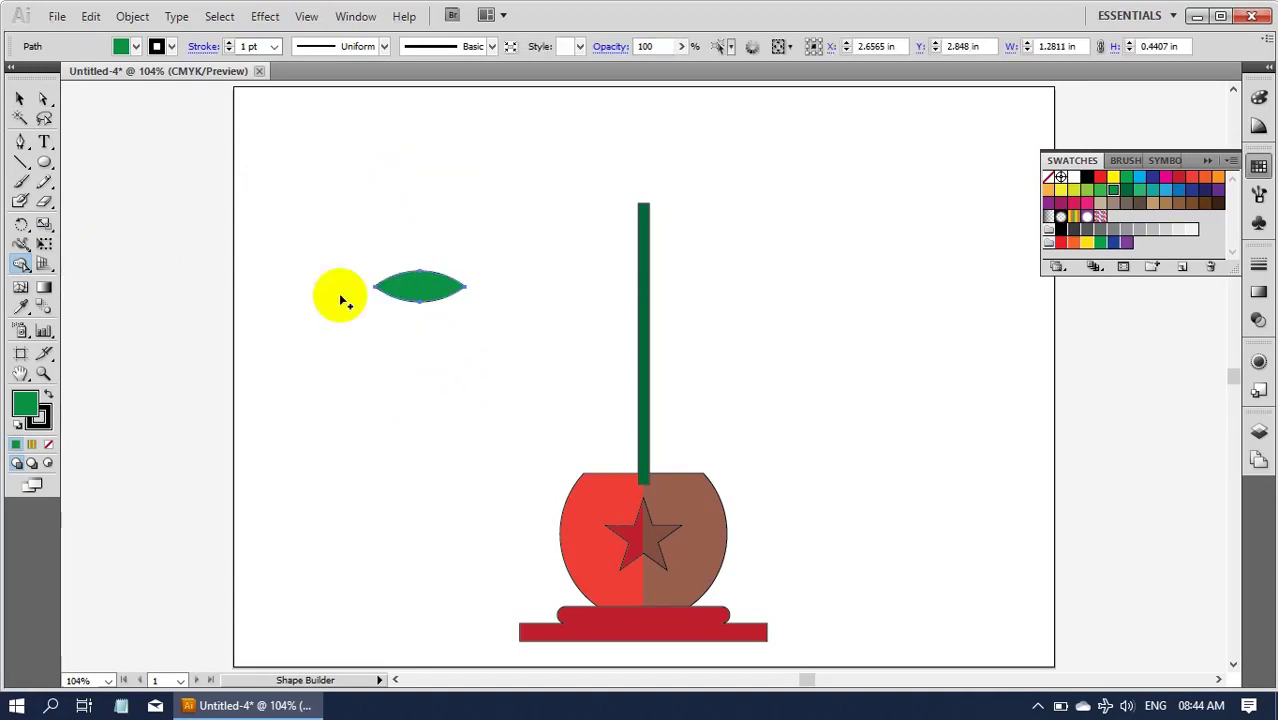
Move the leaf to the stem's right side and place a copy on its left
left_click(19, 98)
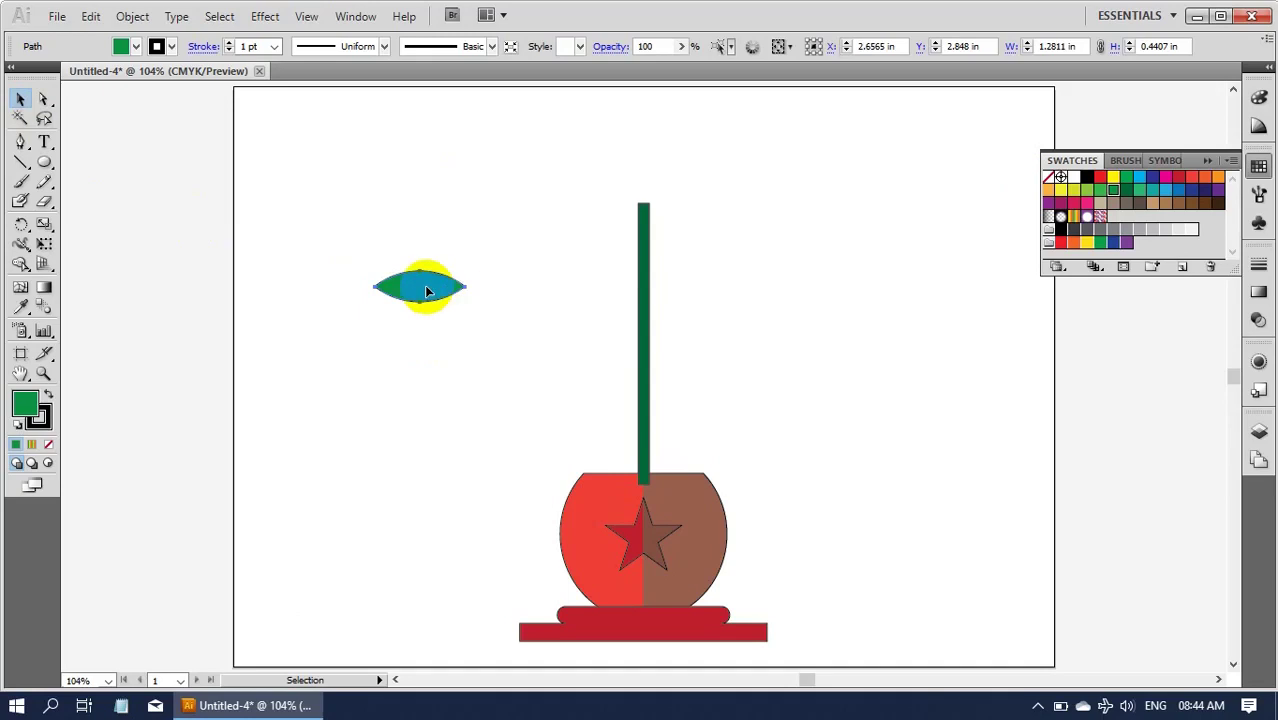
mouse_move(425, 286)
left_mouse_down()
mouse_move(597, 370)
mouse_move(707, 397)
mouse_move(704, 410)
left_mouse_up()
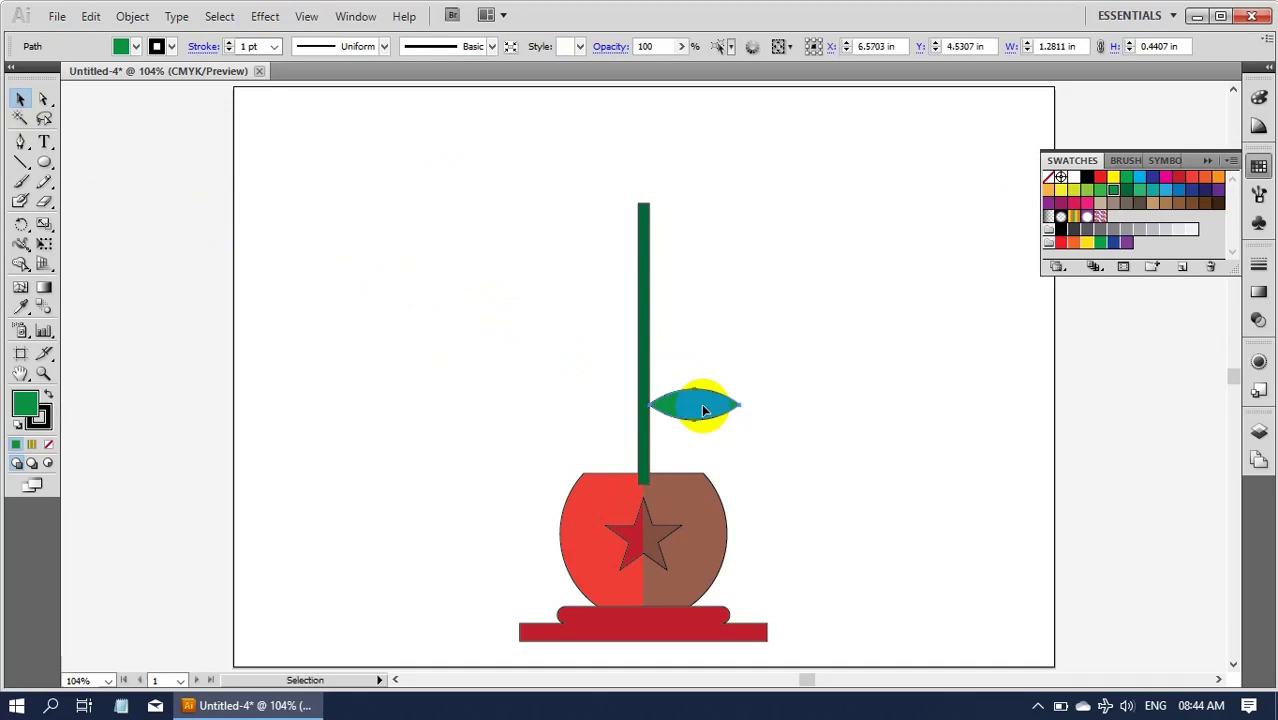
key("alt")
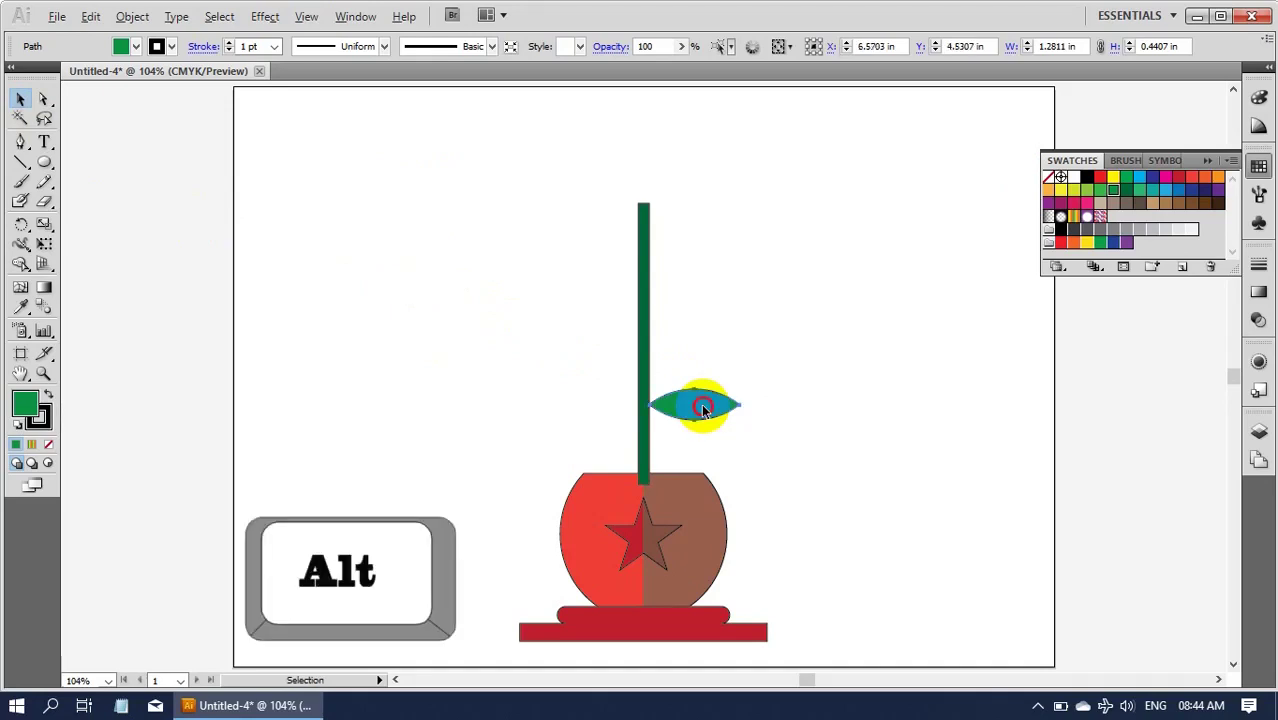
left_click_drag(702, 406, 604, 400)
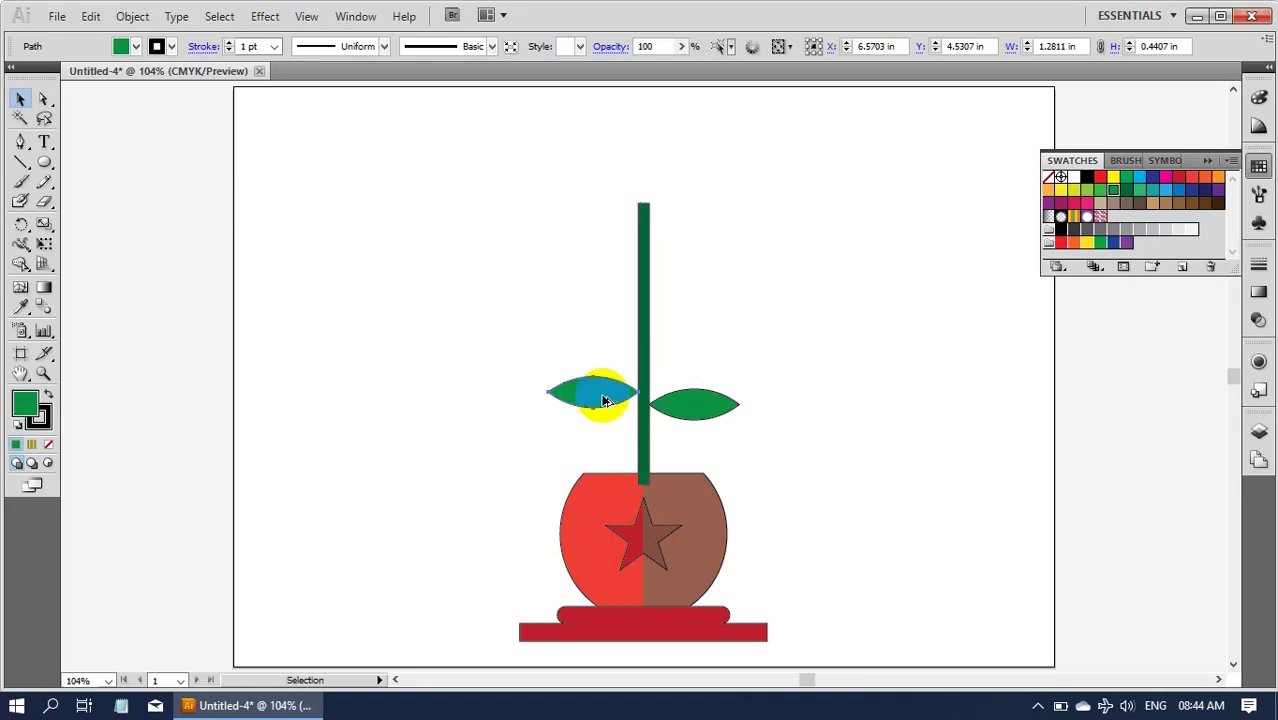
left_click(751, 440)
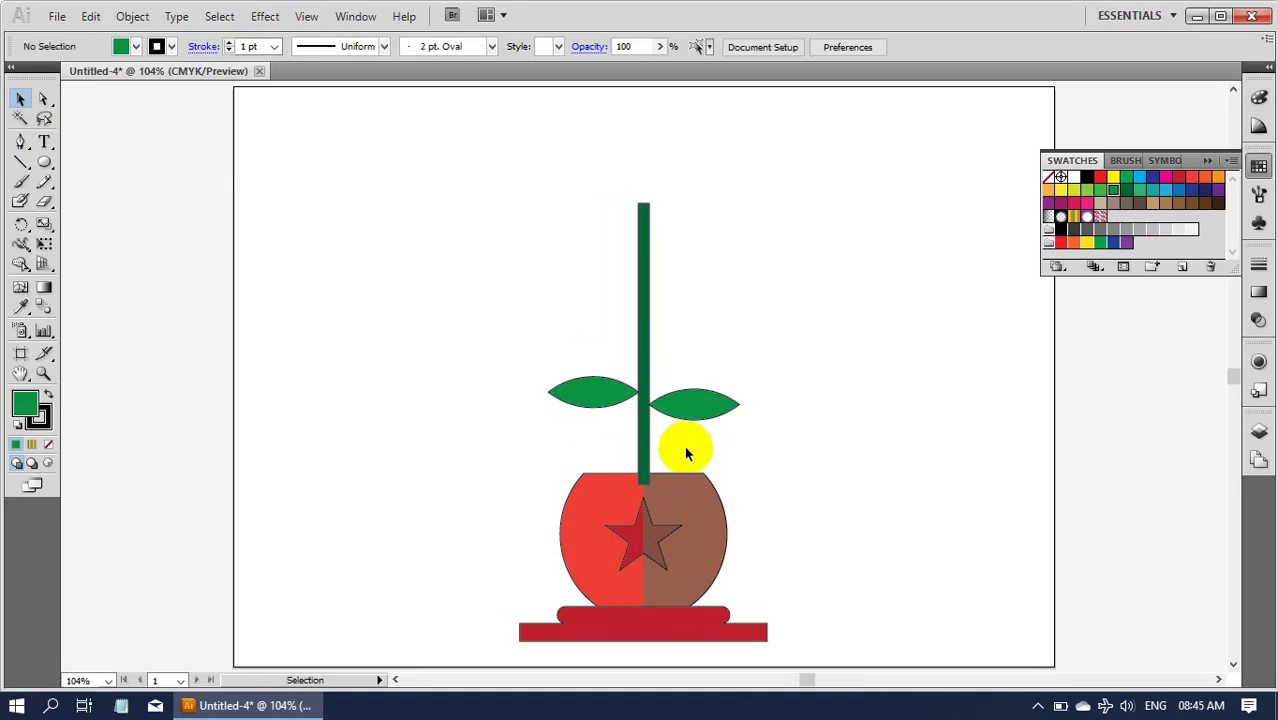
Rotate both leaves so they angle upward from the stem
left_click(576, 395)
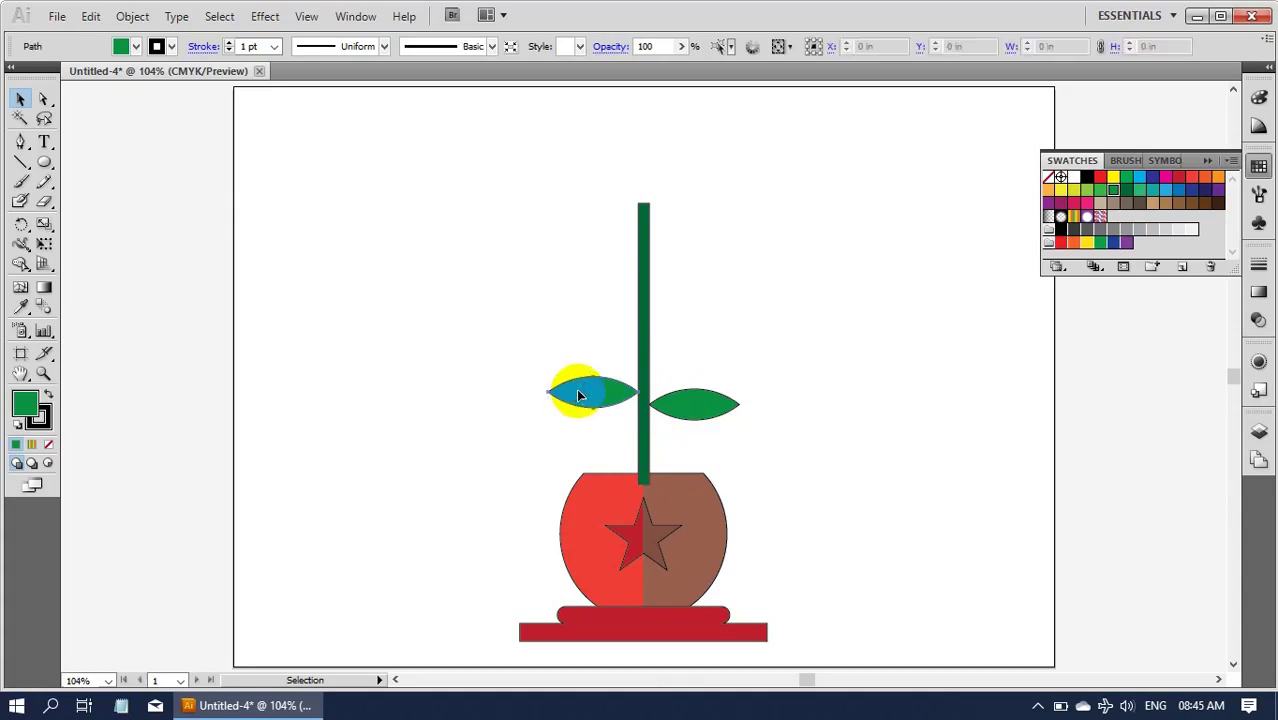
left_click(43, 245)
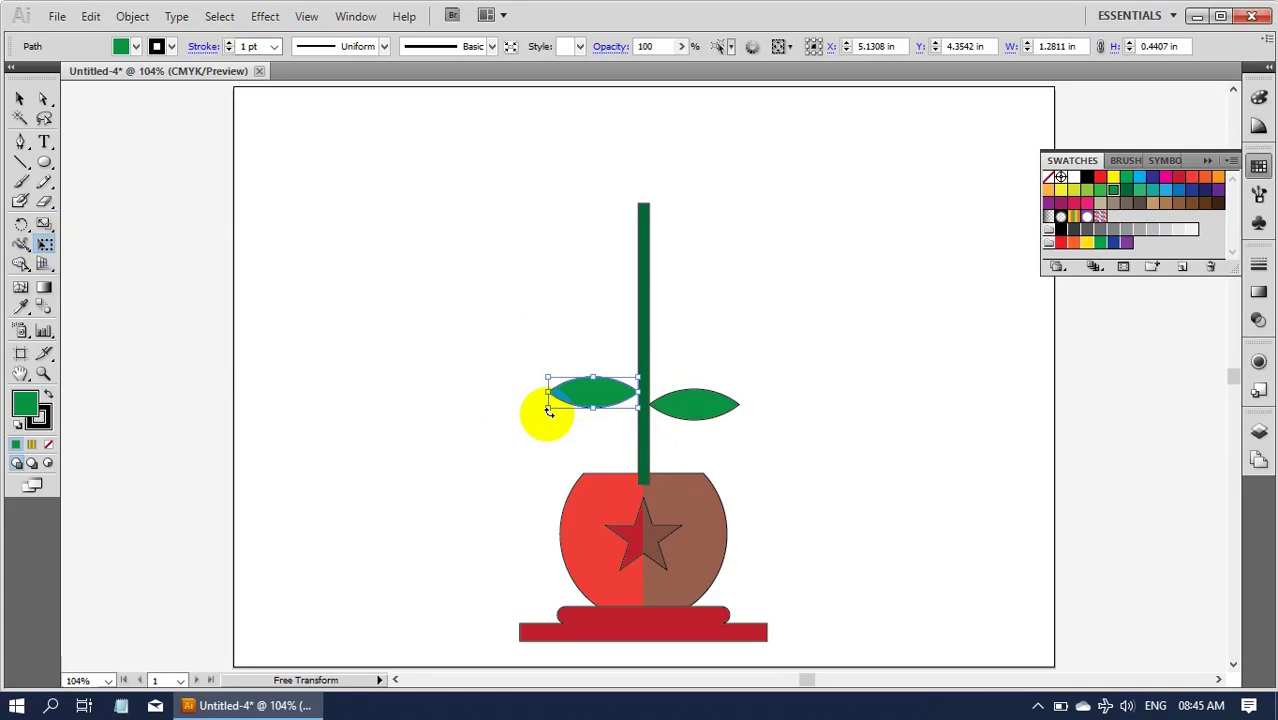
mouse_move(548, 411)
left_mouse_down()
mouse_move(541, 379)
mouse_move(609, 399)
left_mouse_up()
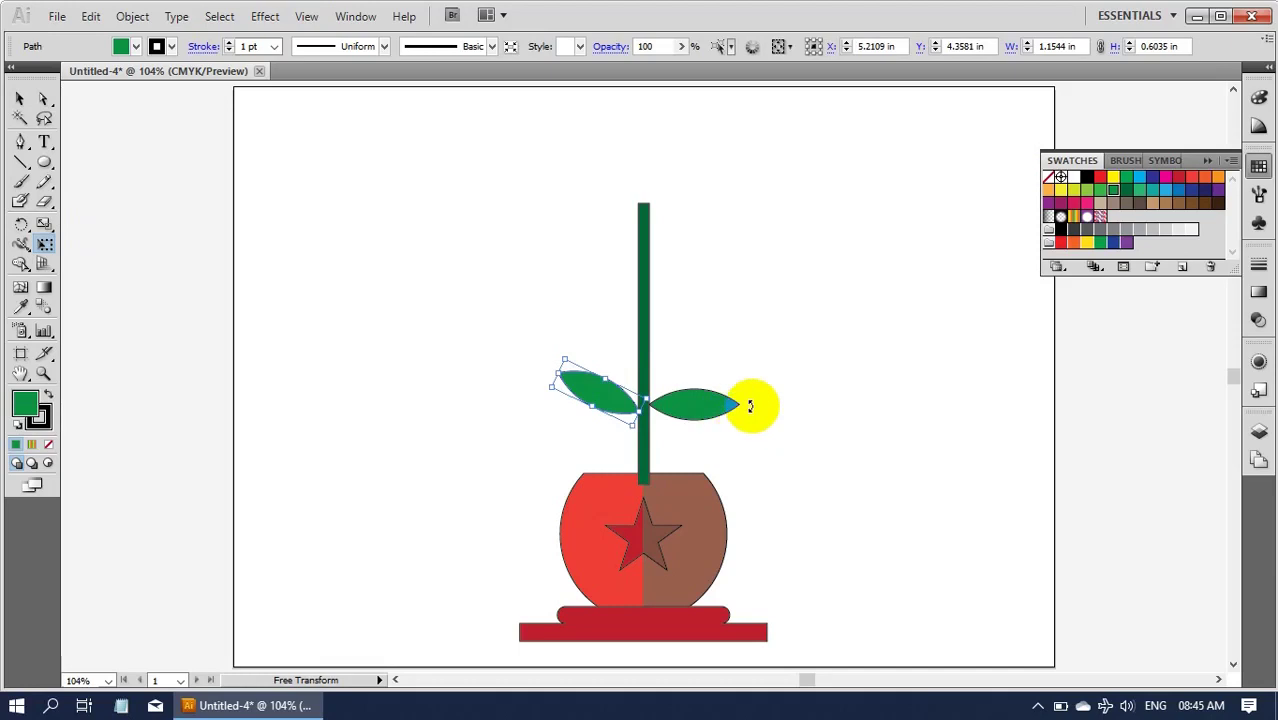
left_click(20, 98)
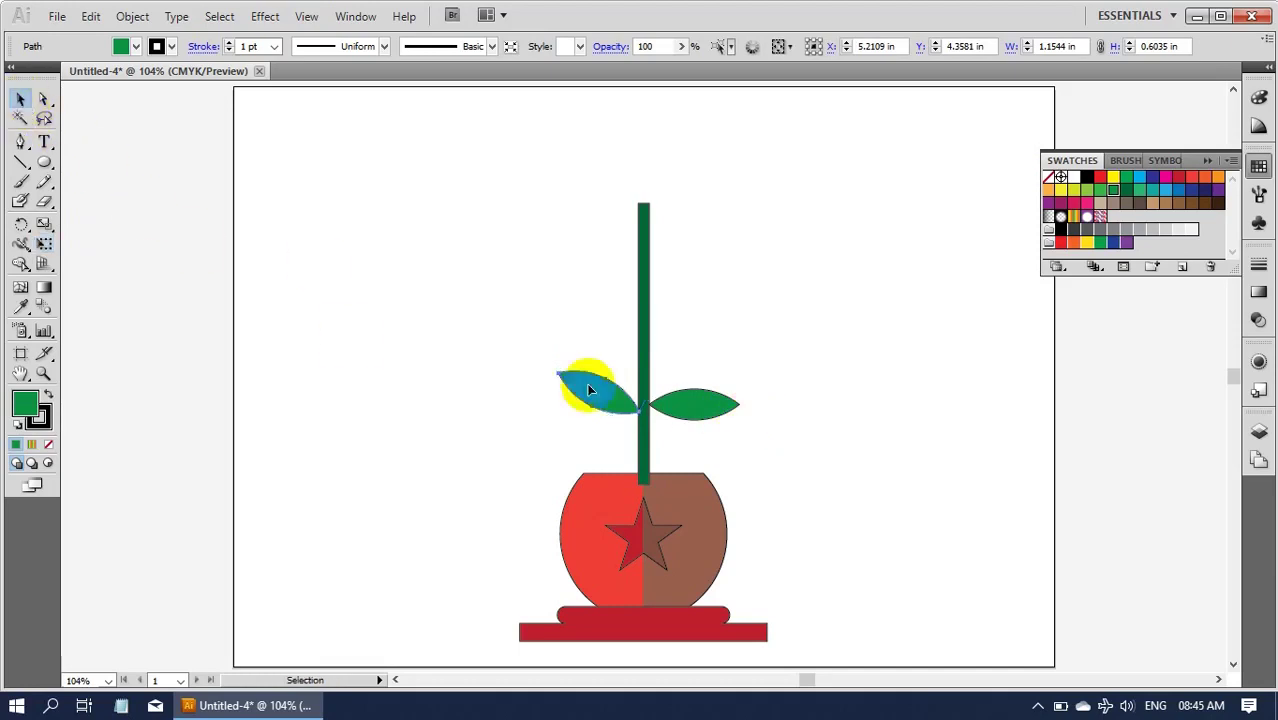
left_click(701, 416)
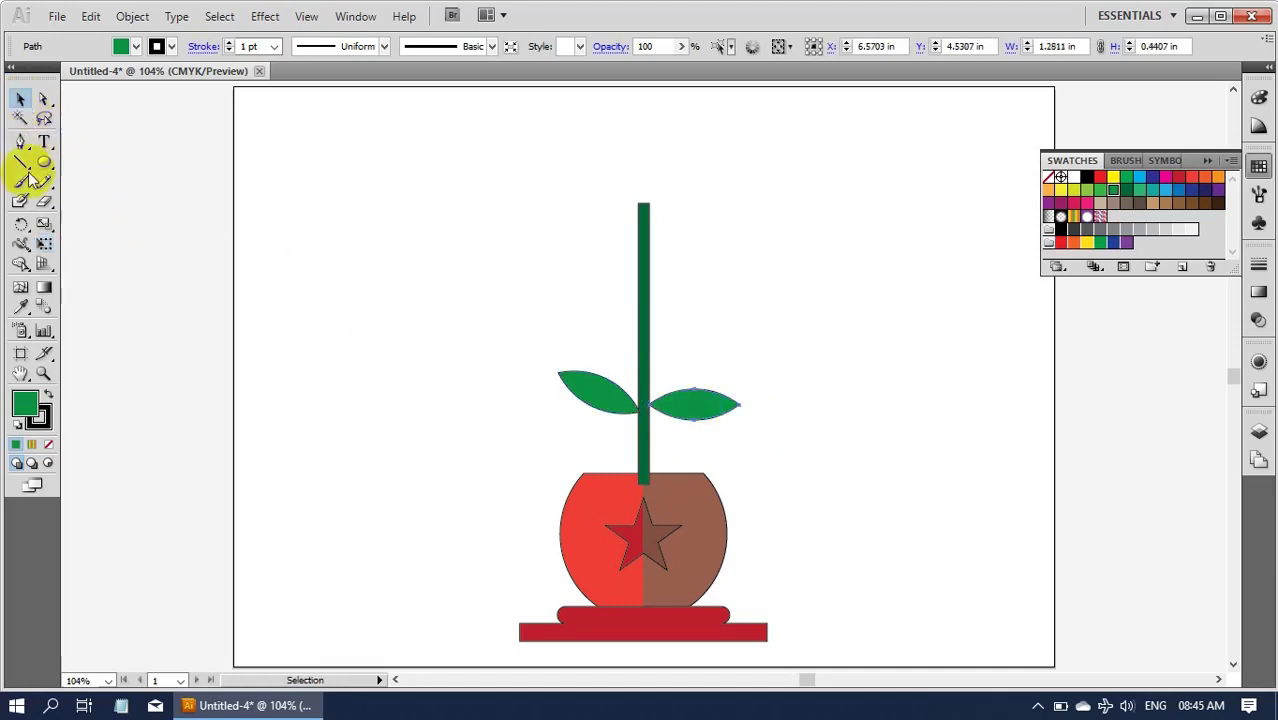
left_click(44, 244)
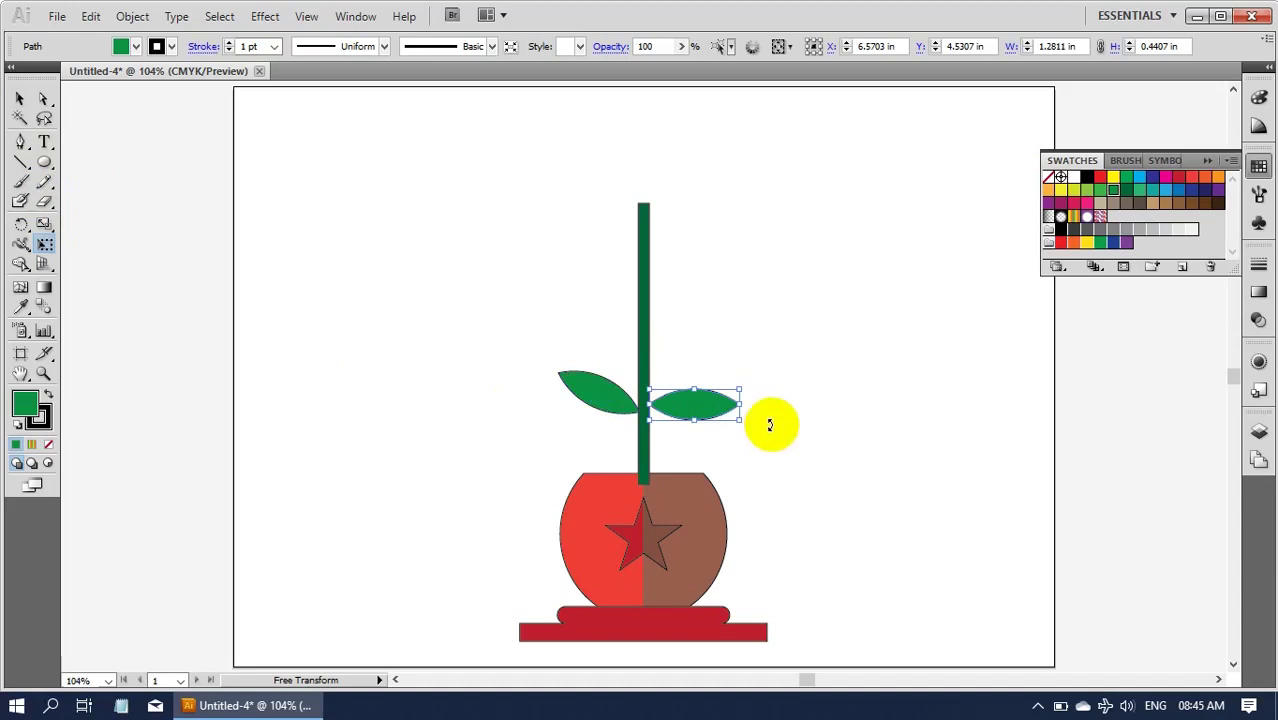
left_click_drag(757, 425, 756, 389)
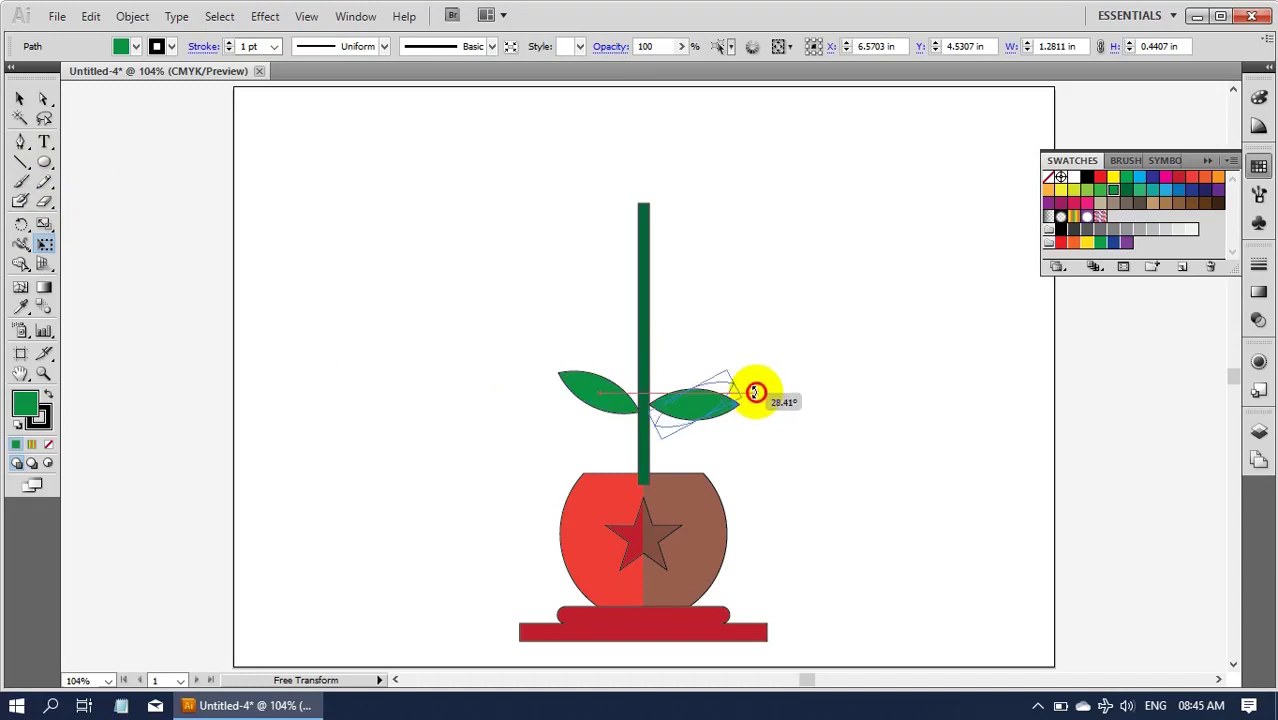
left_click_drag(756, 386, 688, 411)
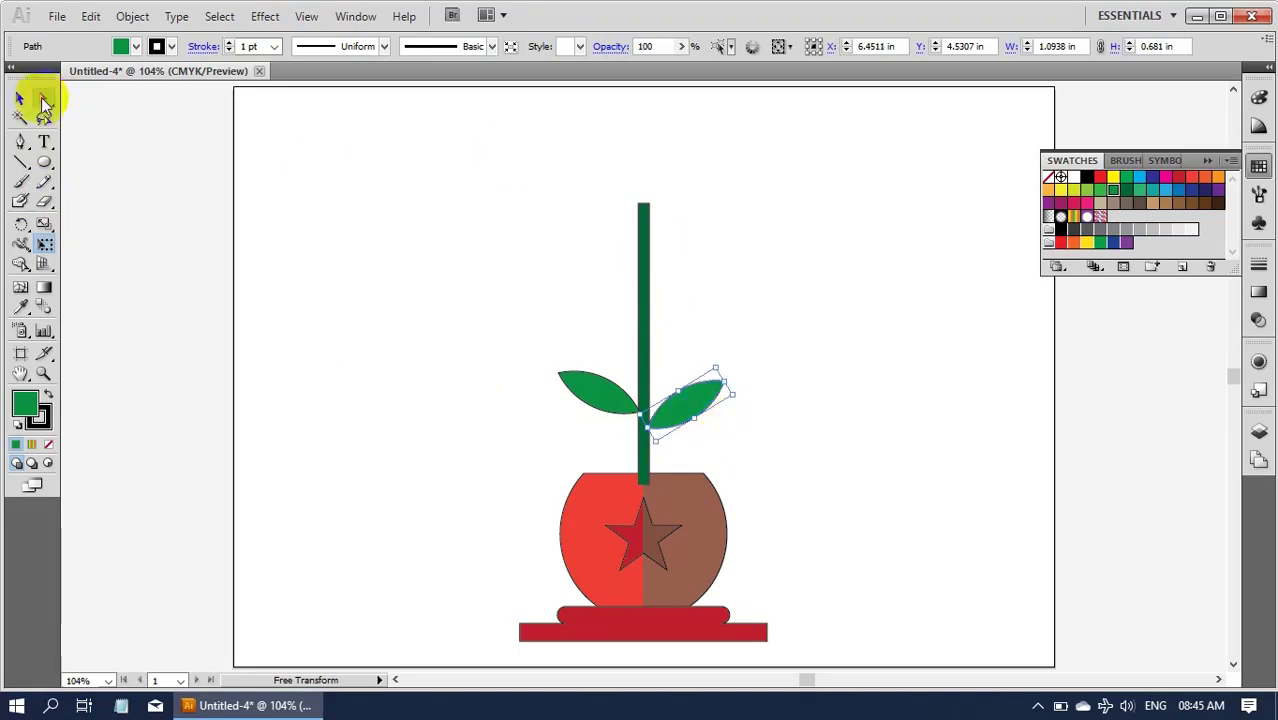
left_click(20, 98)
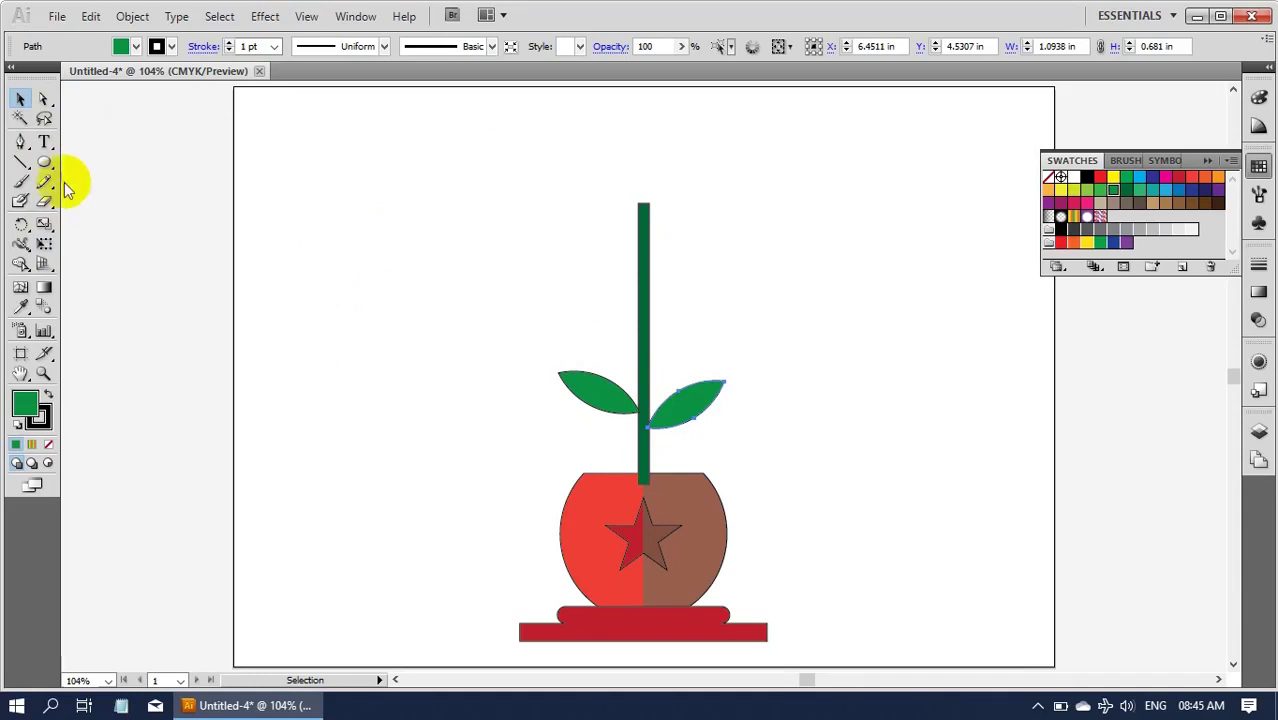
Create a 2 by 2 in square by entering its size in the Rectangle dialog
left_click_drag(38, 167, 116, 188)
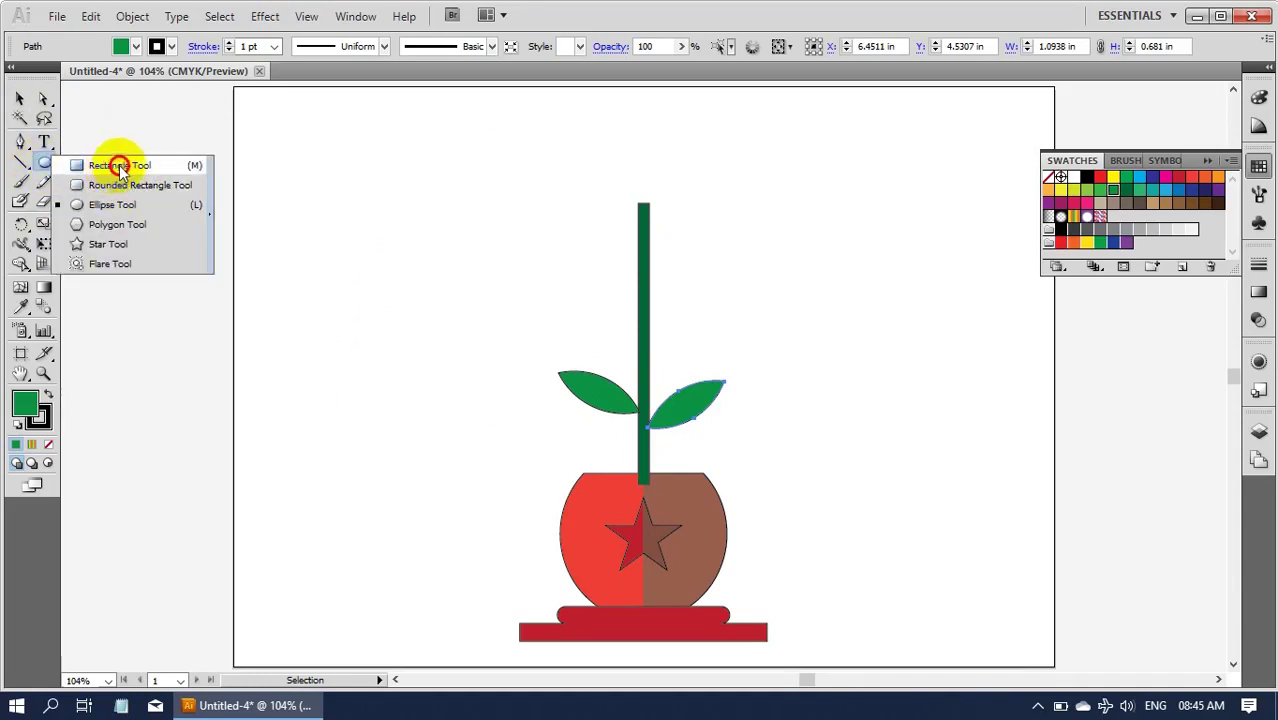
left_click_drag(116, 188, 114, 165)
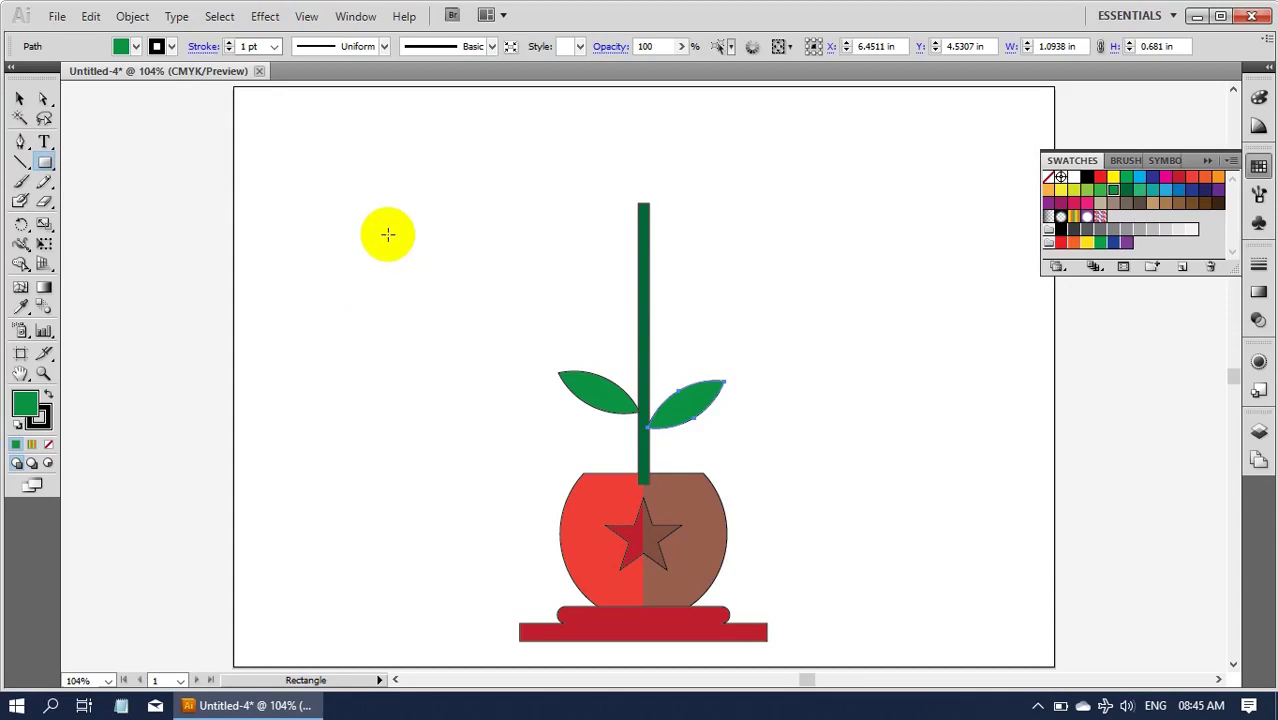
left_click(388, 237)
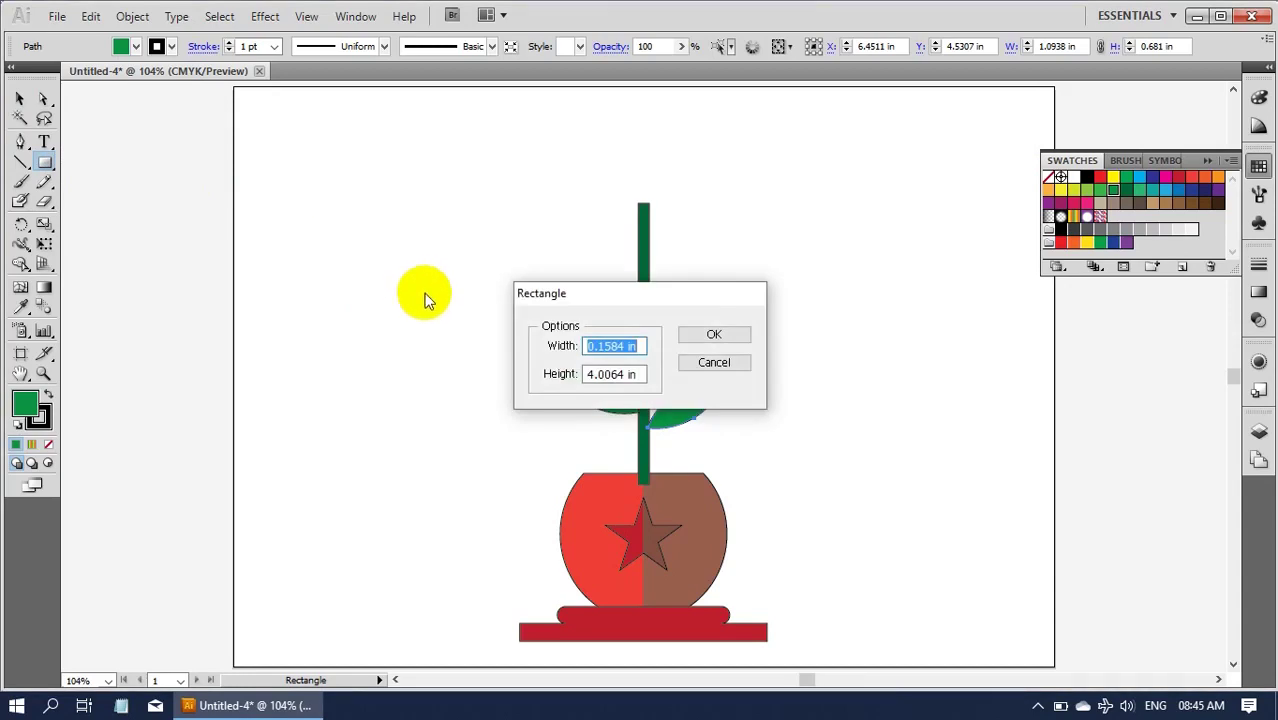
left_click_drag(605, 290, 360, 160)
type("2")
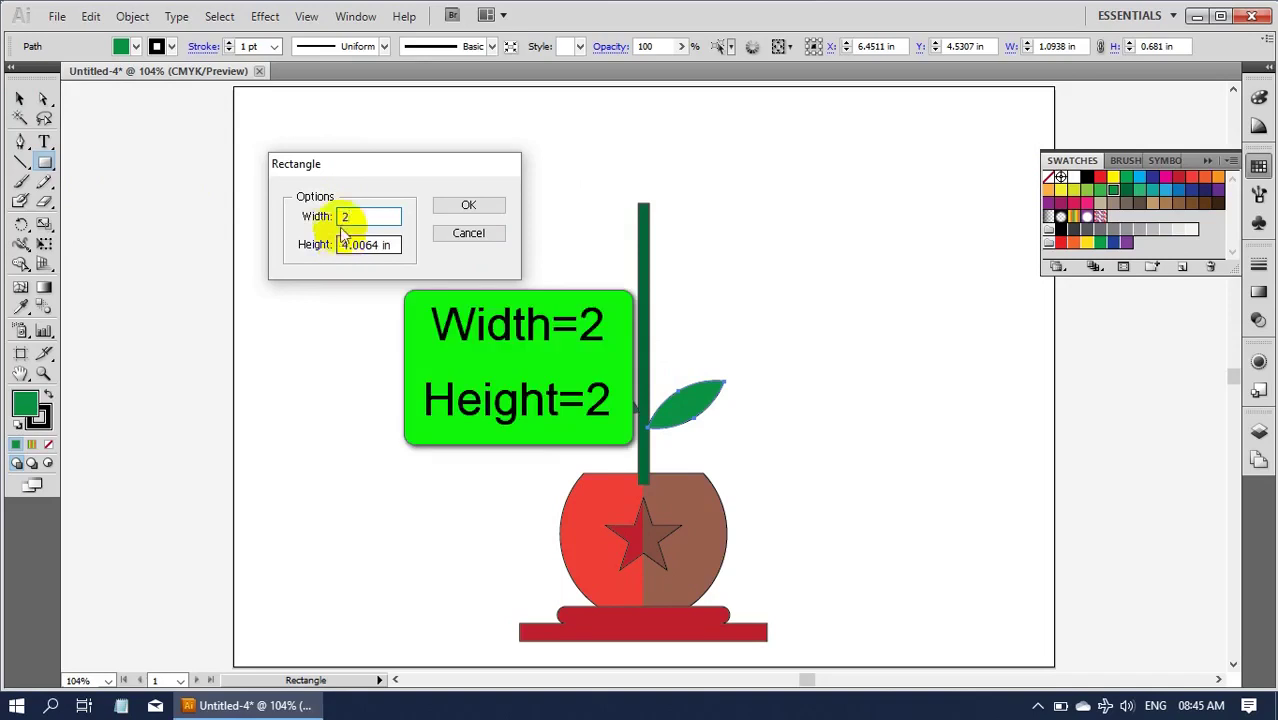
key("Tab")
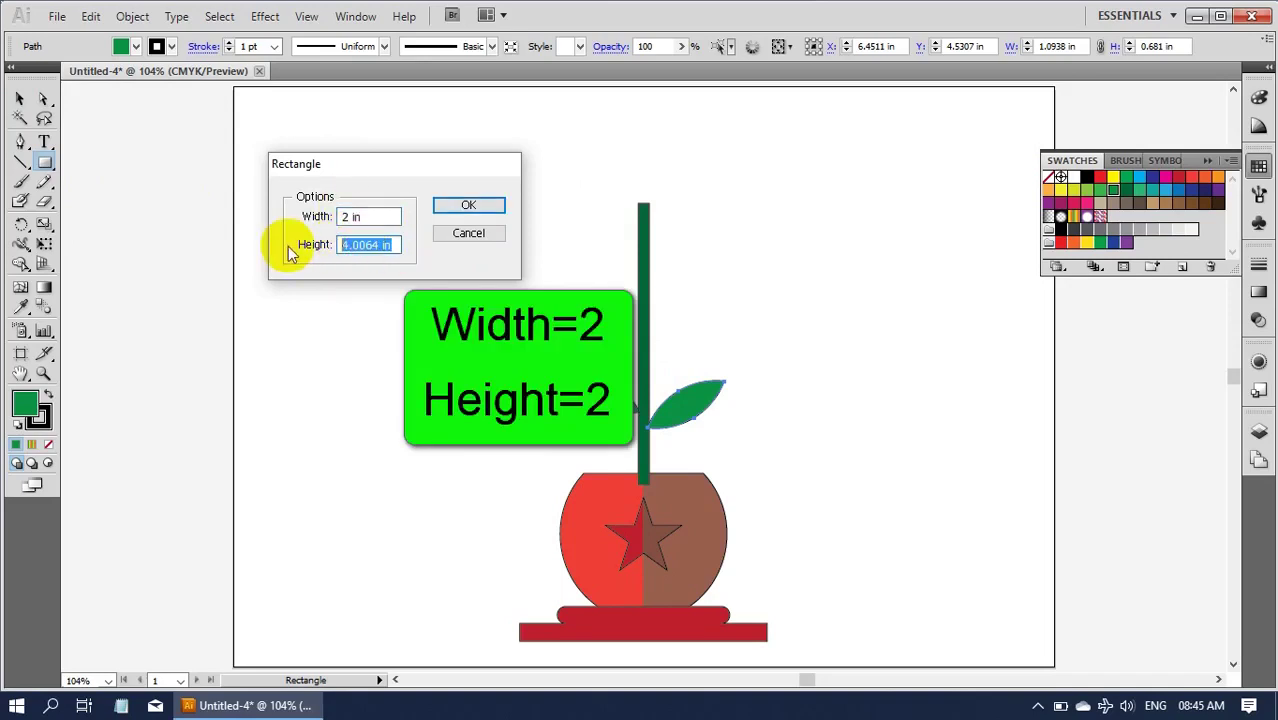
type("2")
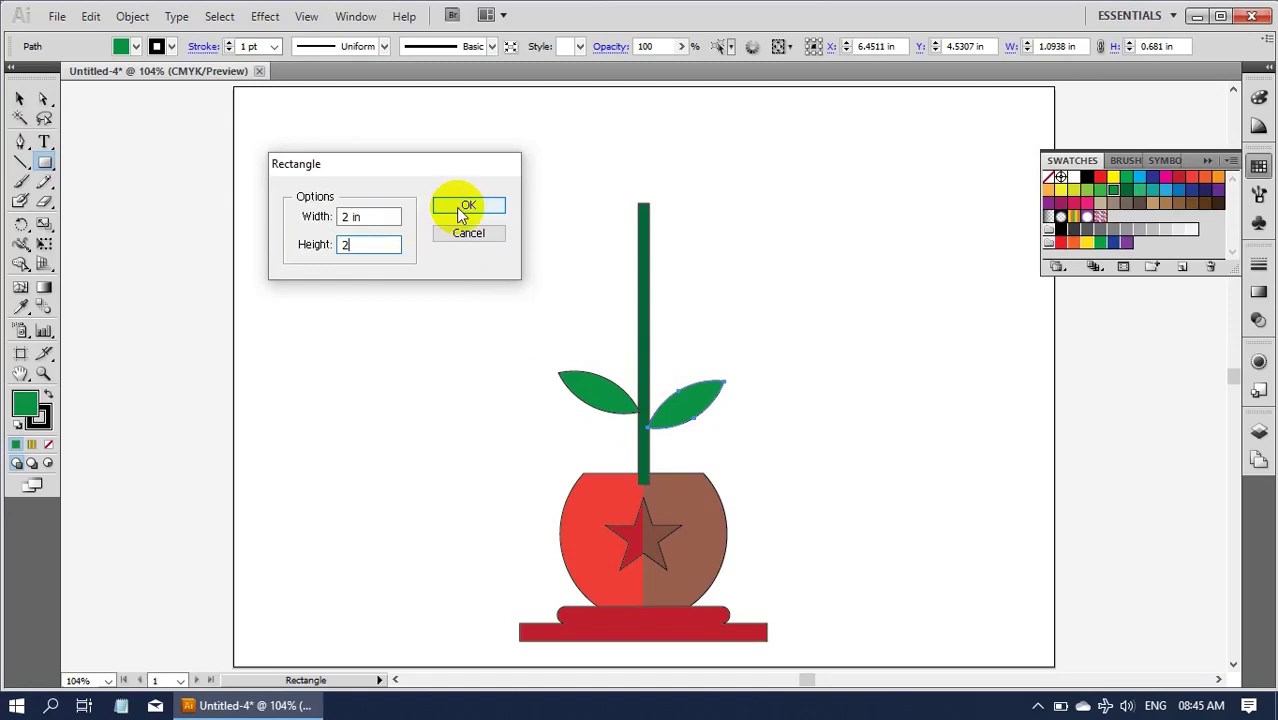
left_click(462, 213)
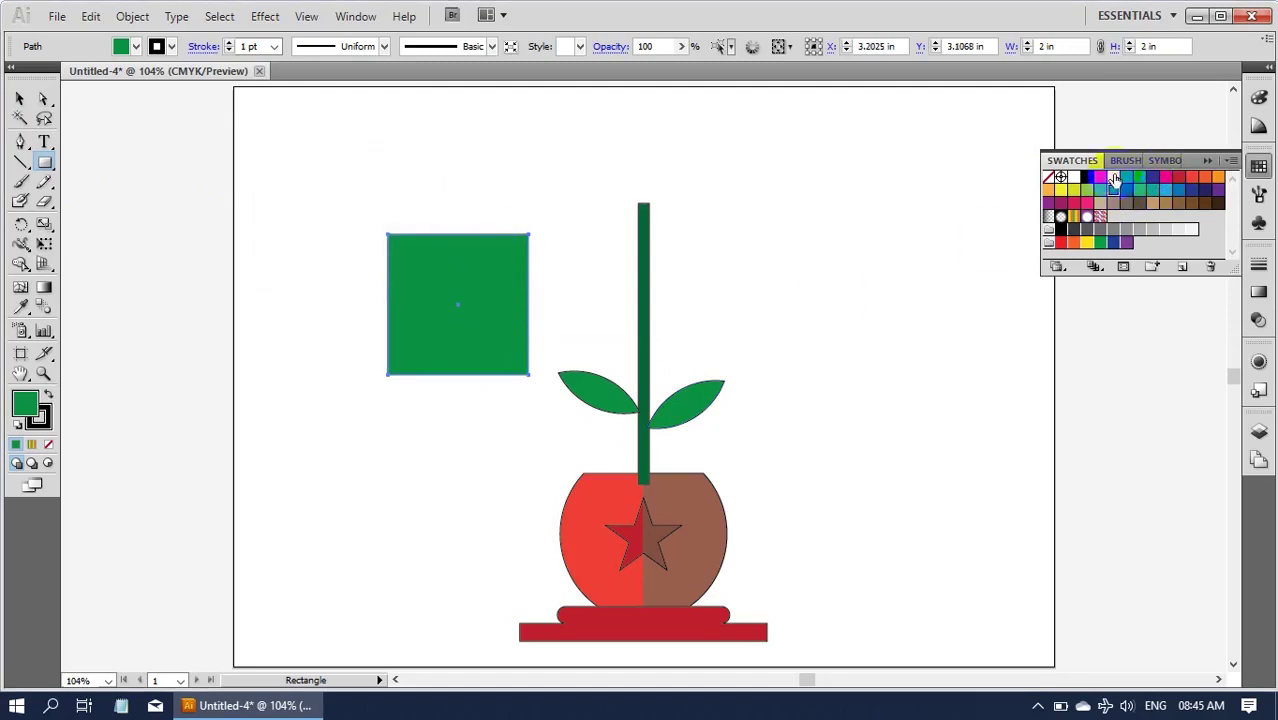
Fill the square magenta and apply Pucker & Bloat with 76% bloat
left_click(1165, 180)
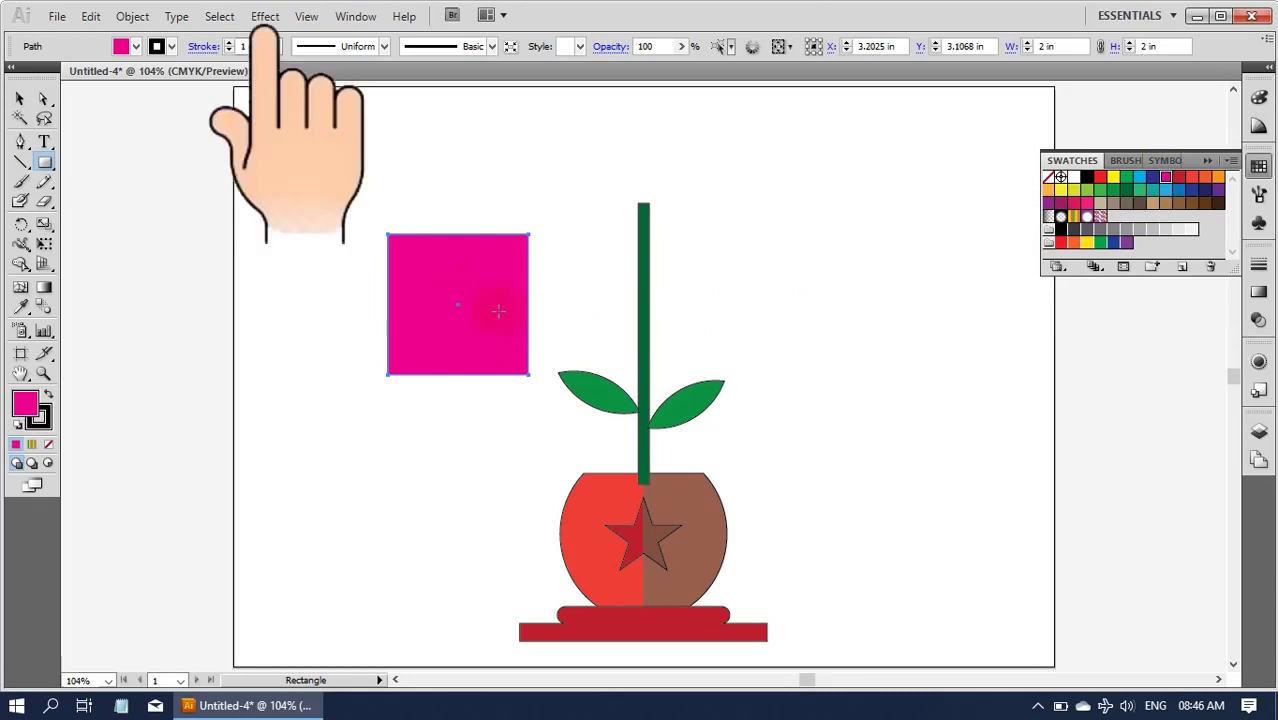
left_click(264, 18)
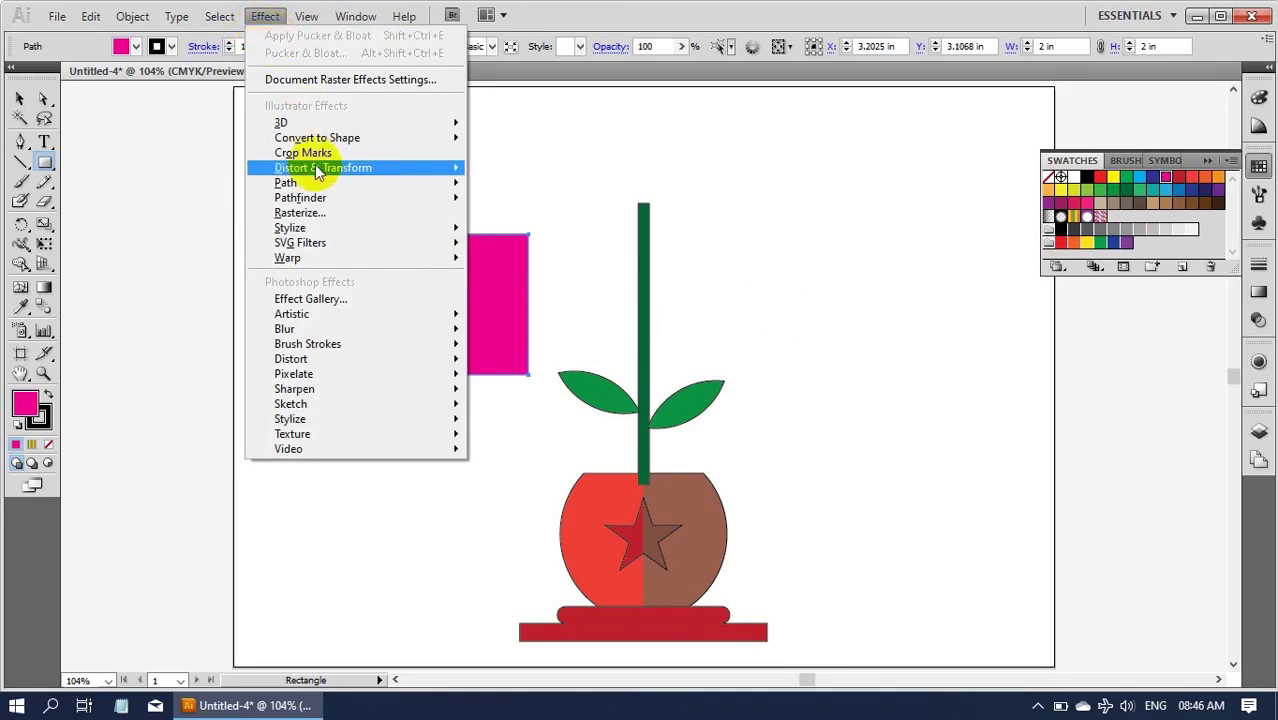
mouse_move(323, 168)
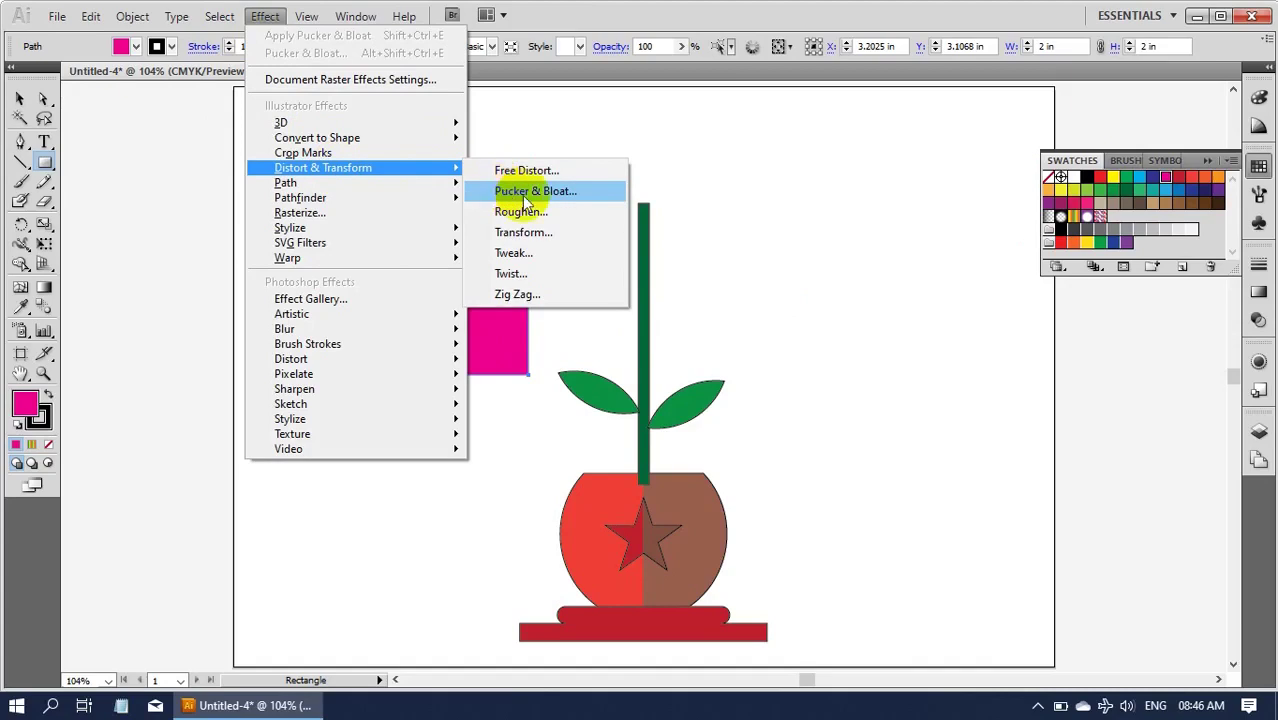
left_click(554, 194)
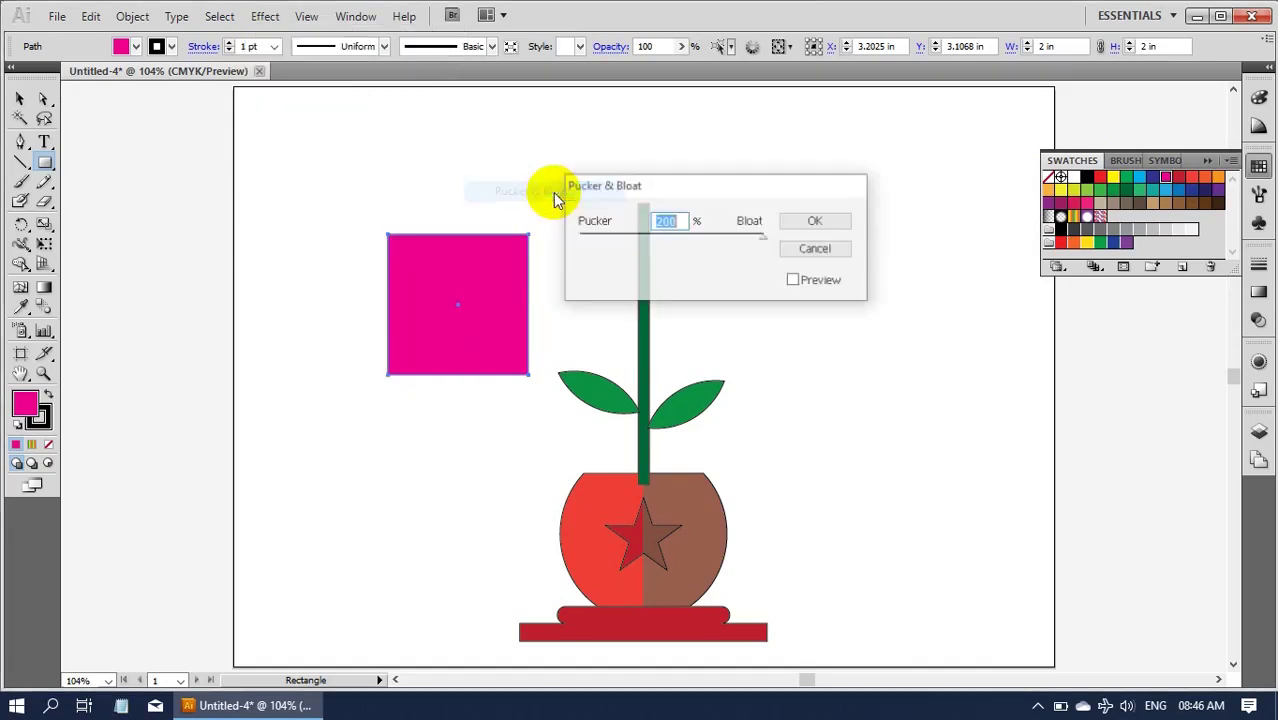
left_click_drag(724, 183, 575, 87)
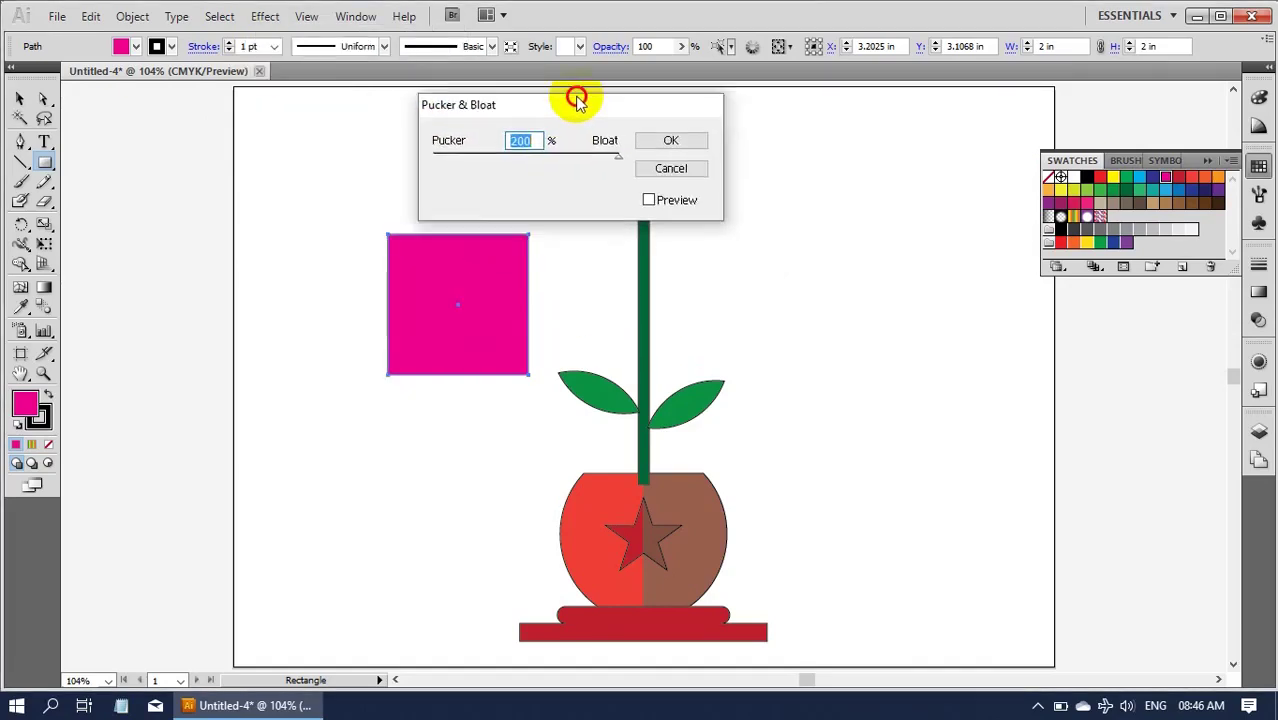
left_click(646, 186)
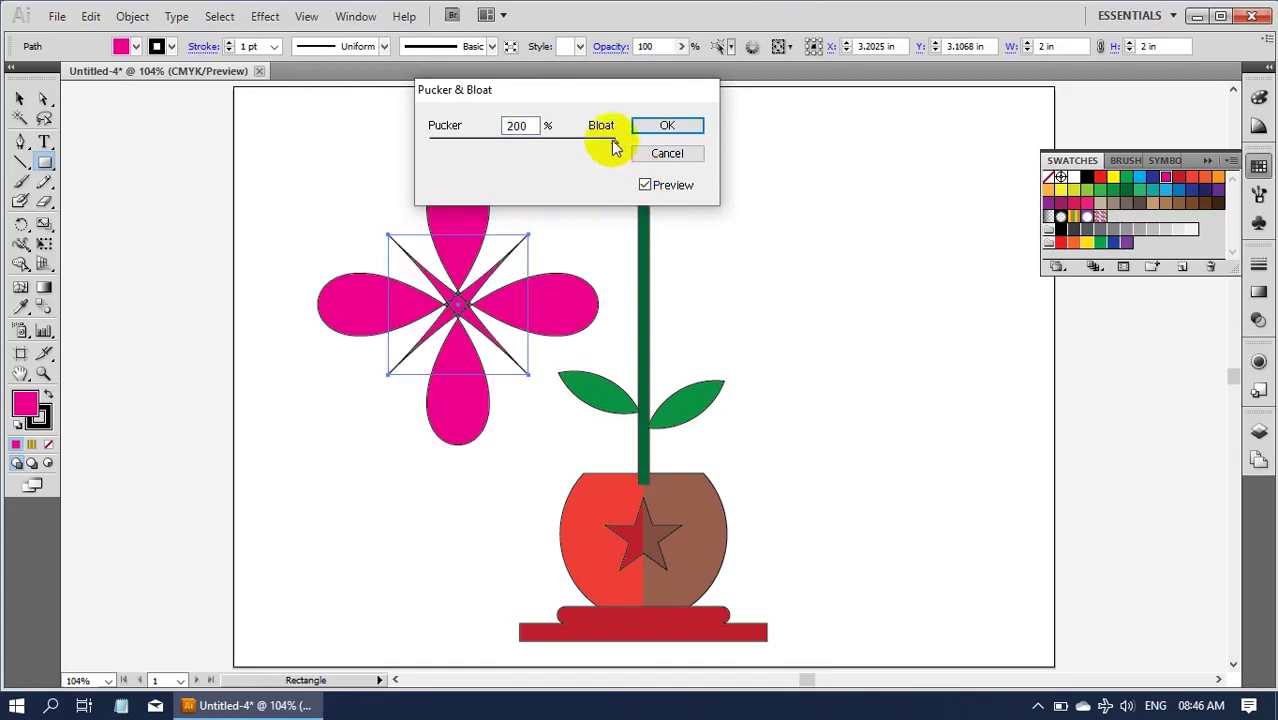
left_click_drag(613, 145, 557, 147)
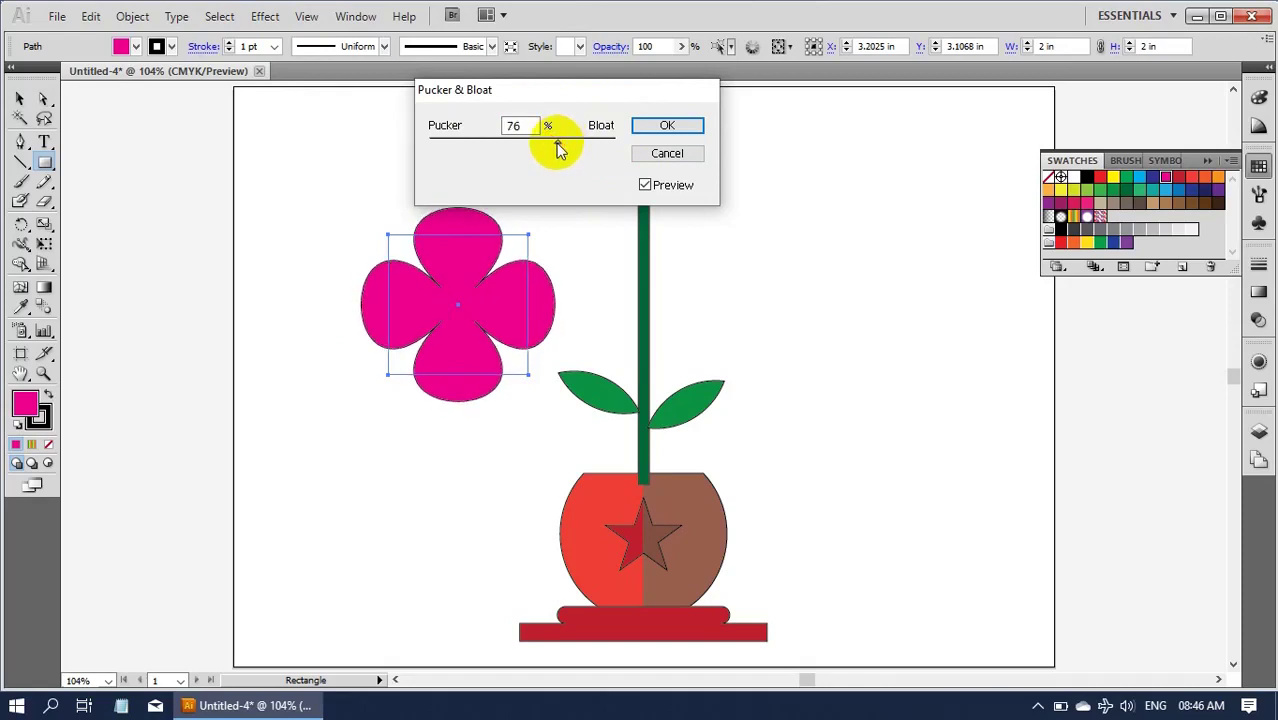
left_click(664, 125)
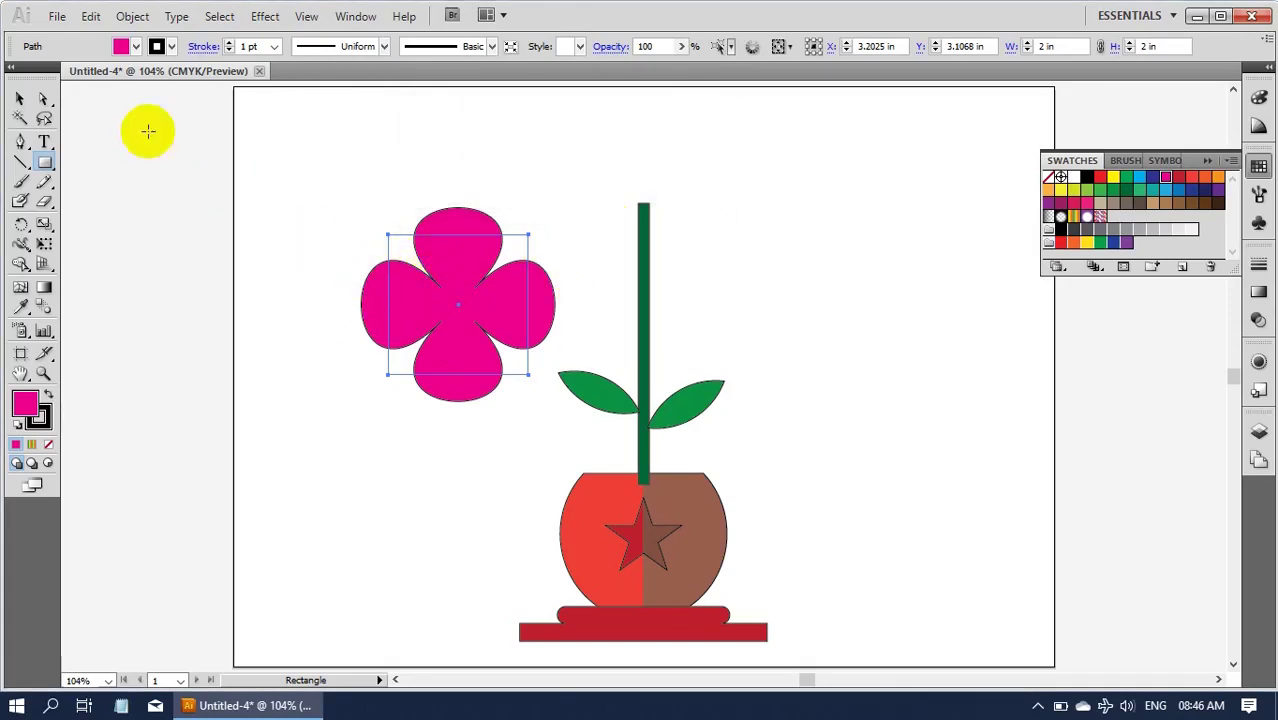
Move the flower up-left, expand its appearance into paths, and deselect it
left_click(20, 98)
left_click_drag(443, 221, 388, 141)
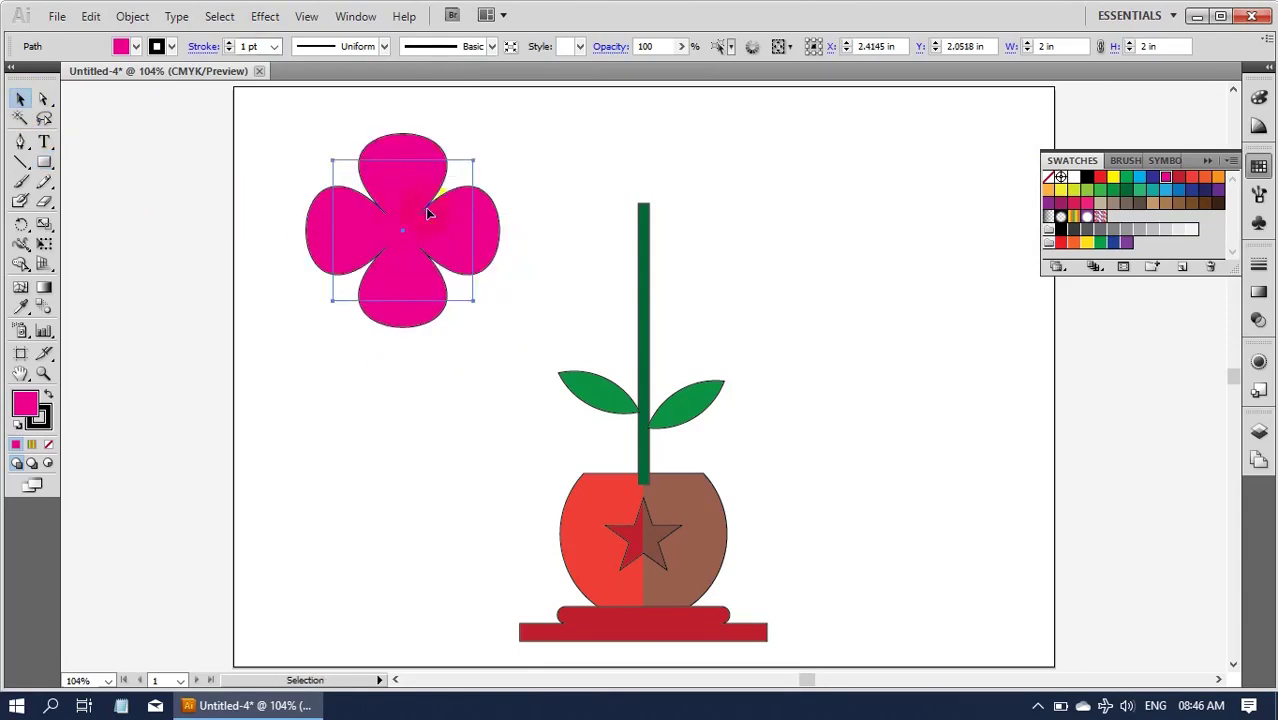
left_click(240, 168)
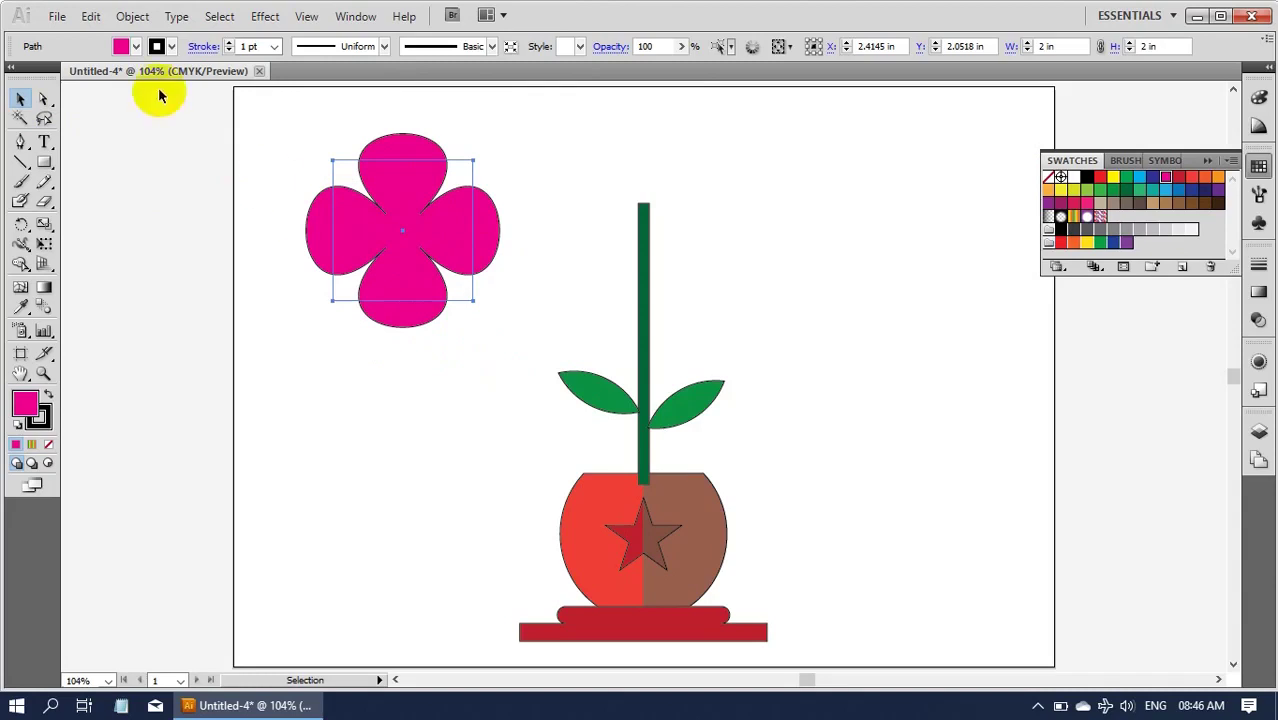
left_click(132, 16)
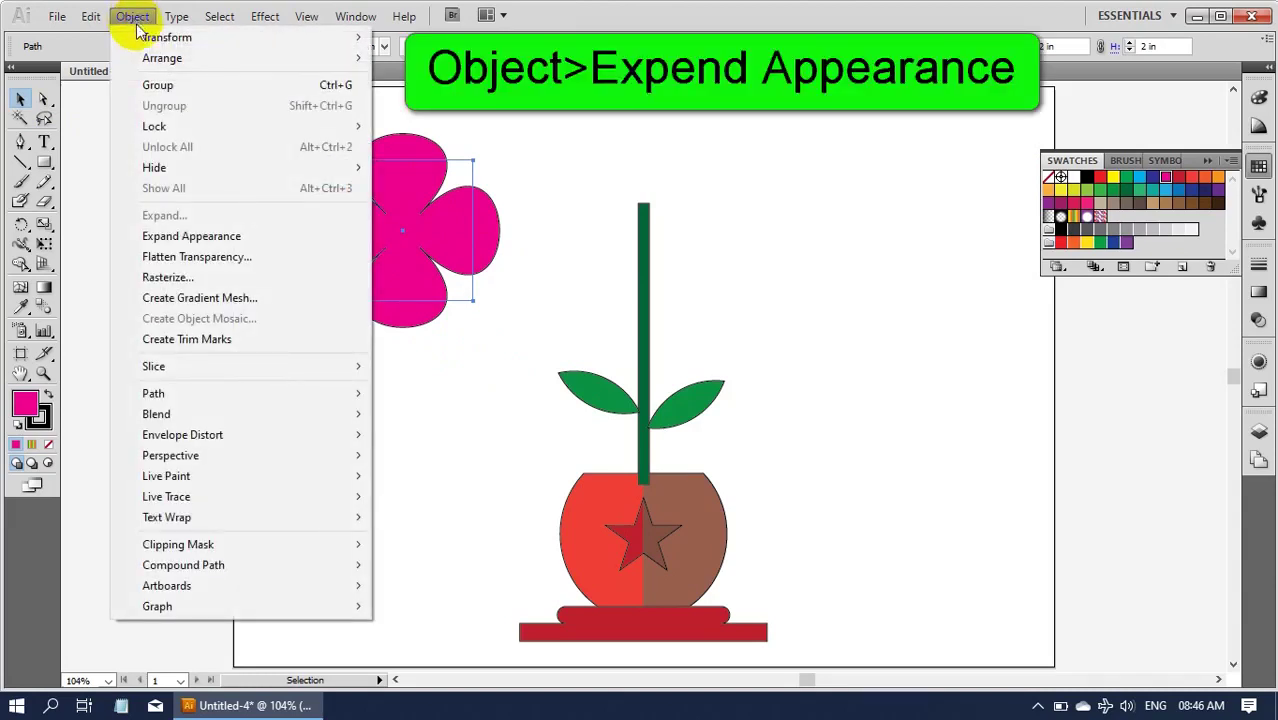
left_click(192, 238)
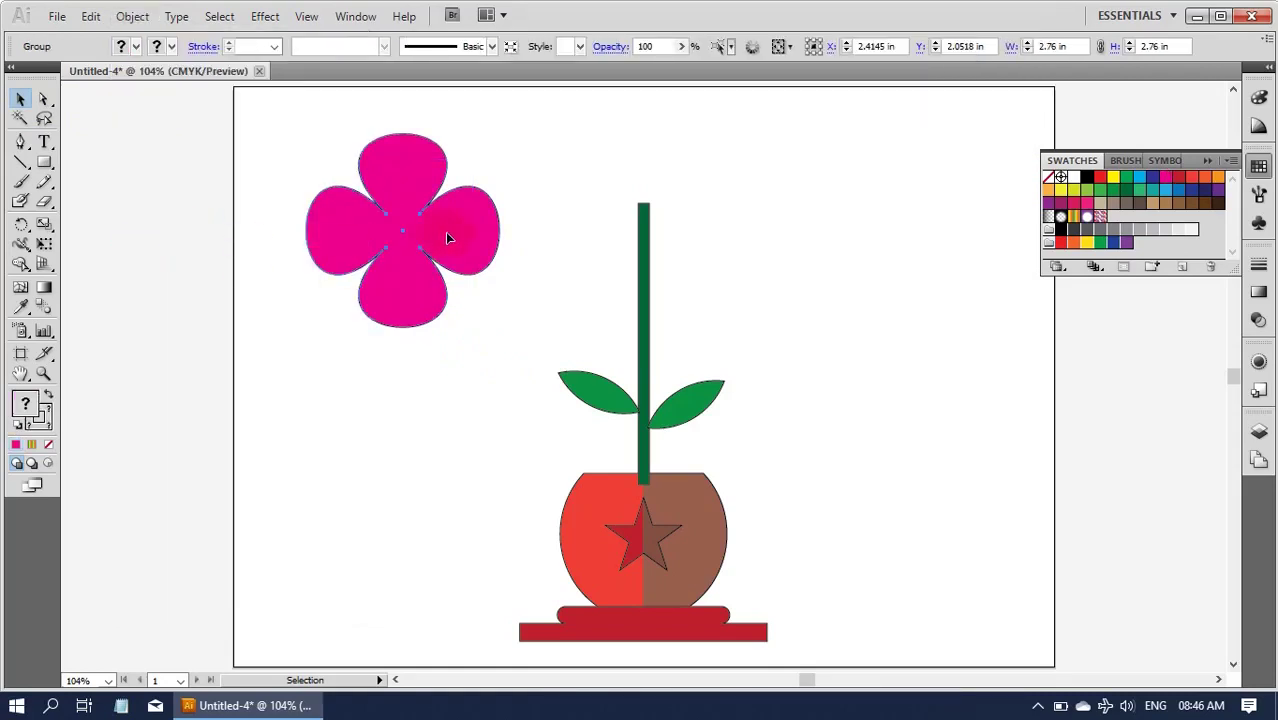
left_click(460, 314)
left_click(429, 359)
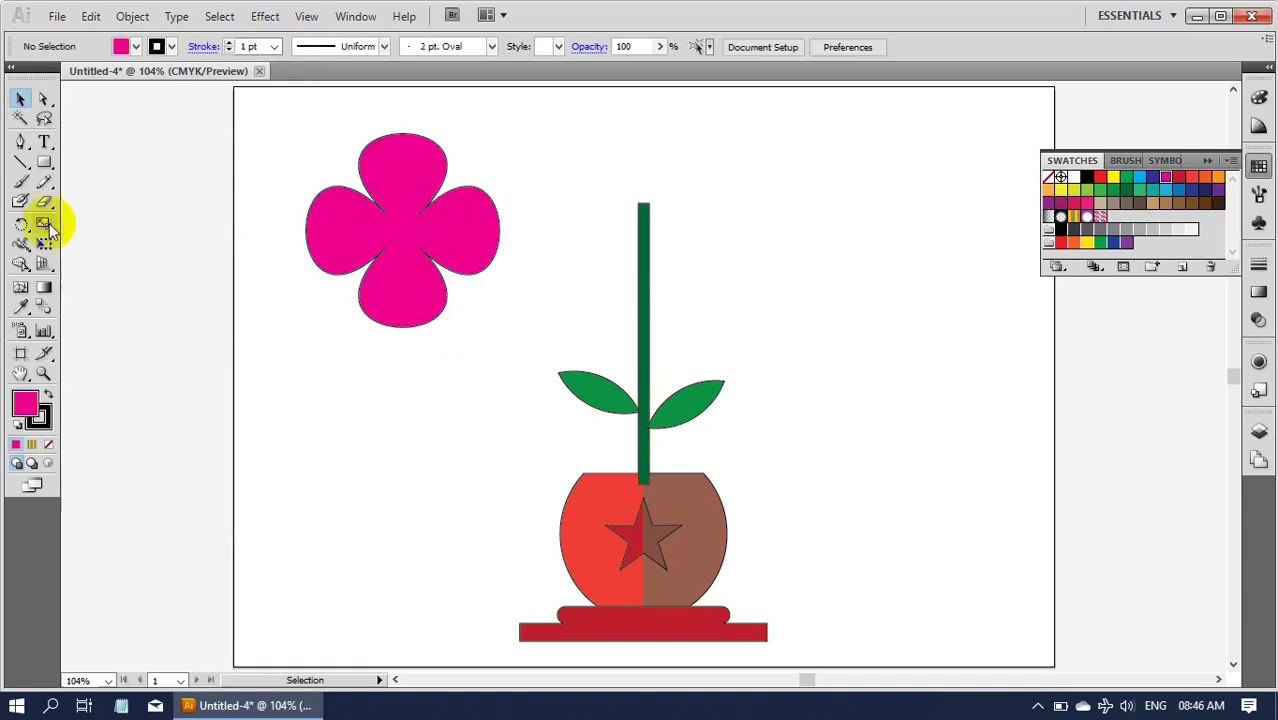
Draw a small 0.3 in circle below the flower and colour it yellow
left_click_drag(48, 165, 104, 213)
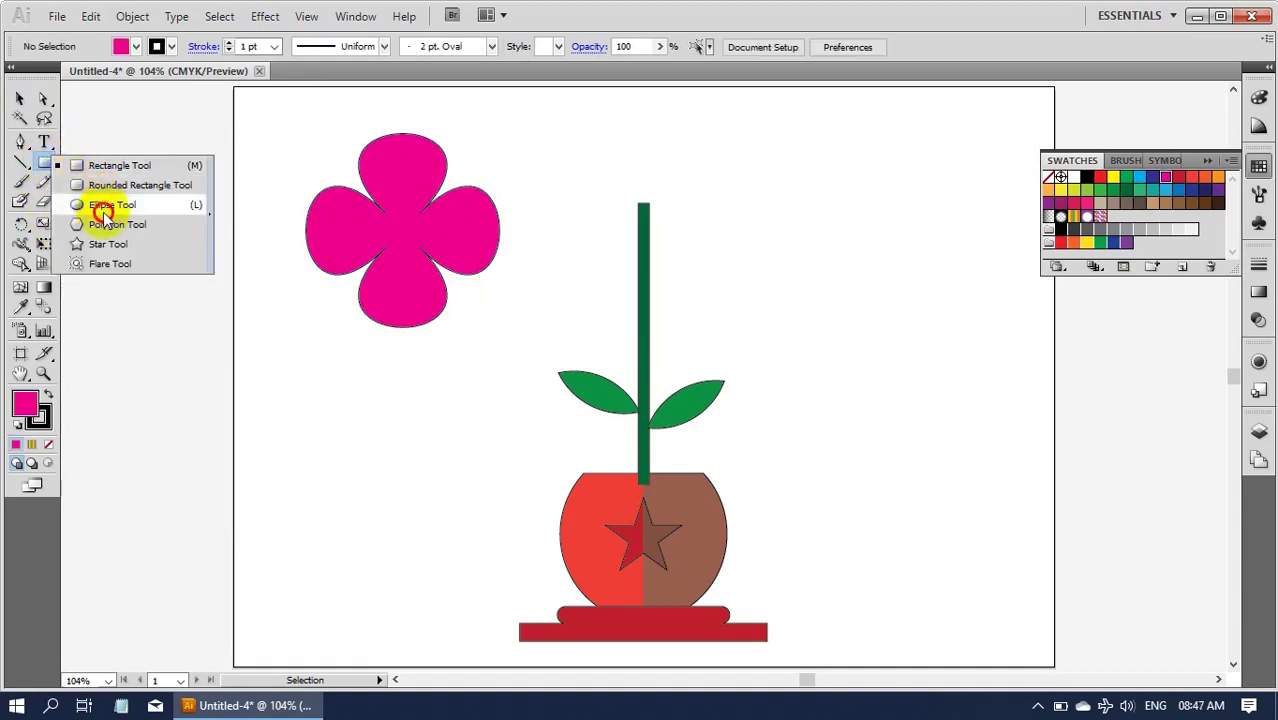
left_click(107, 211)
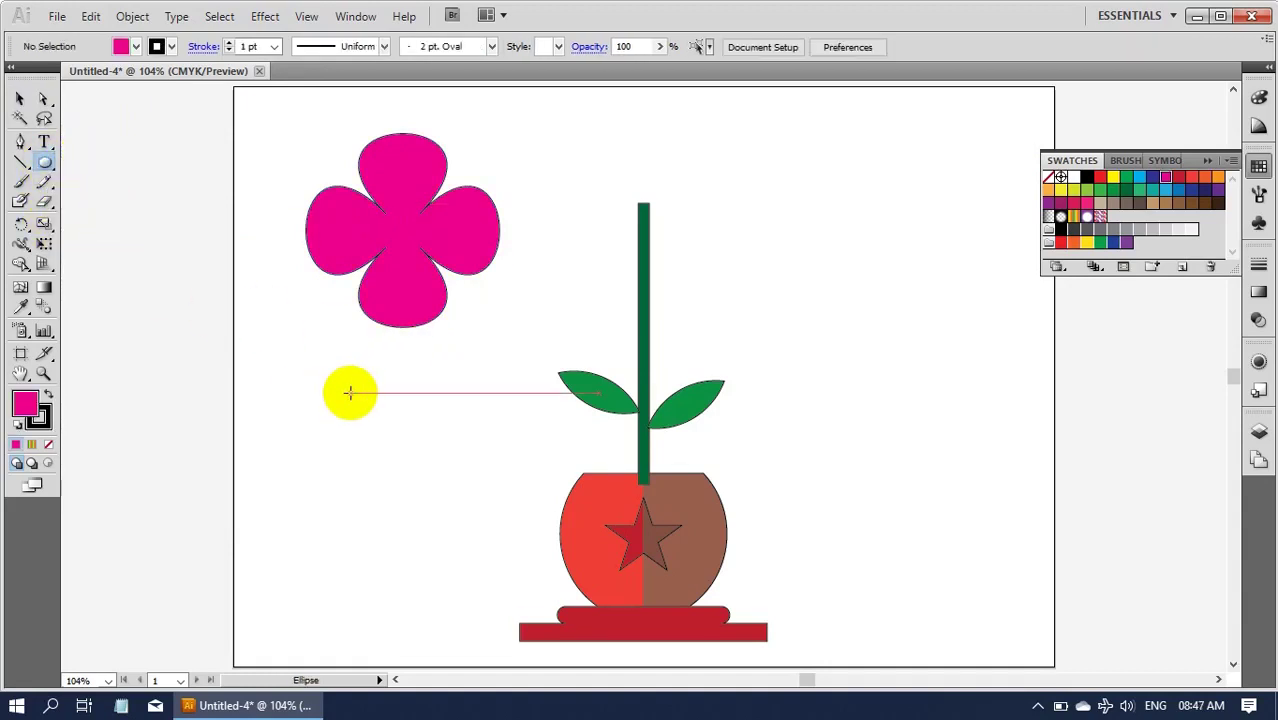
left_click_drag(349, 392, 362, 417)
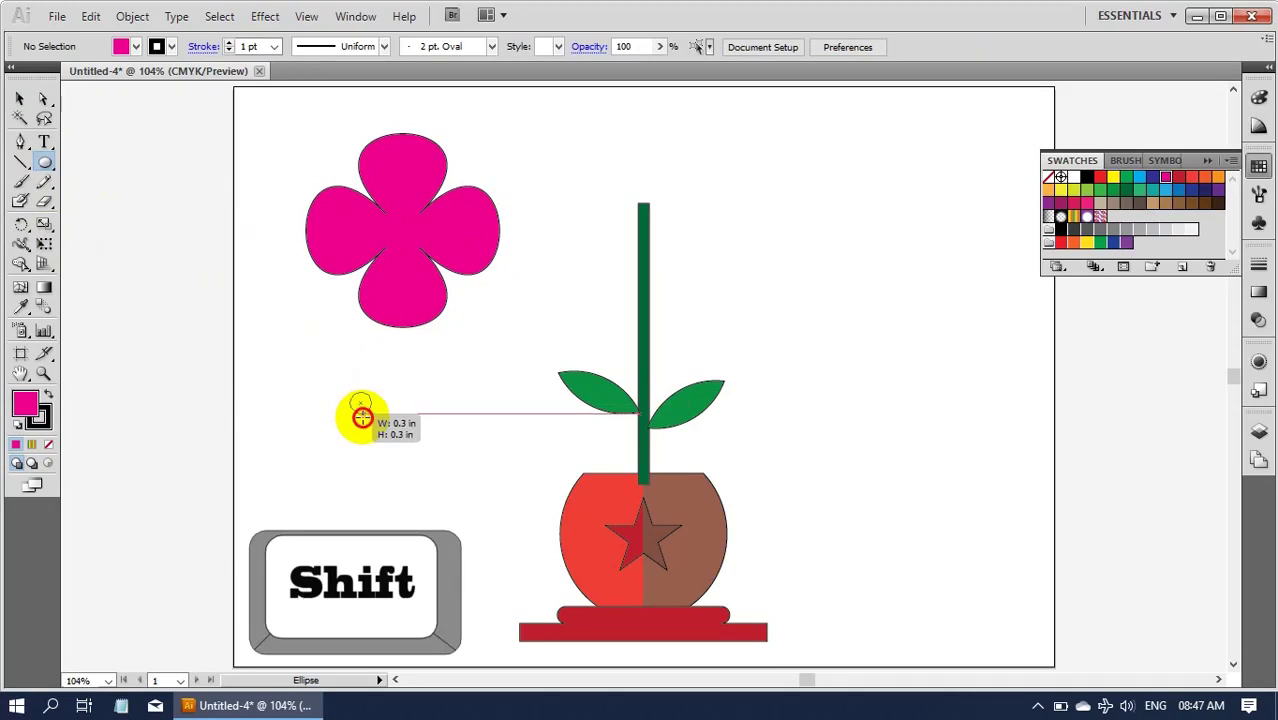
left_click_drag(362, 417, 363, 416)
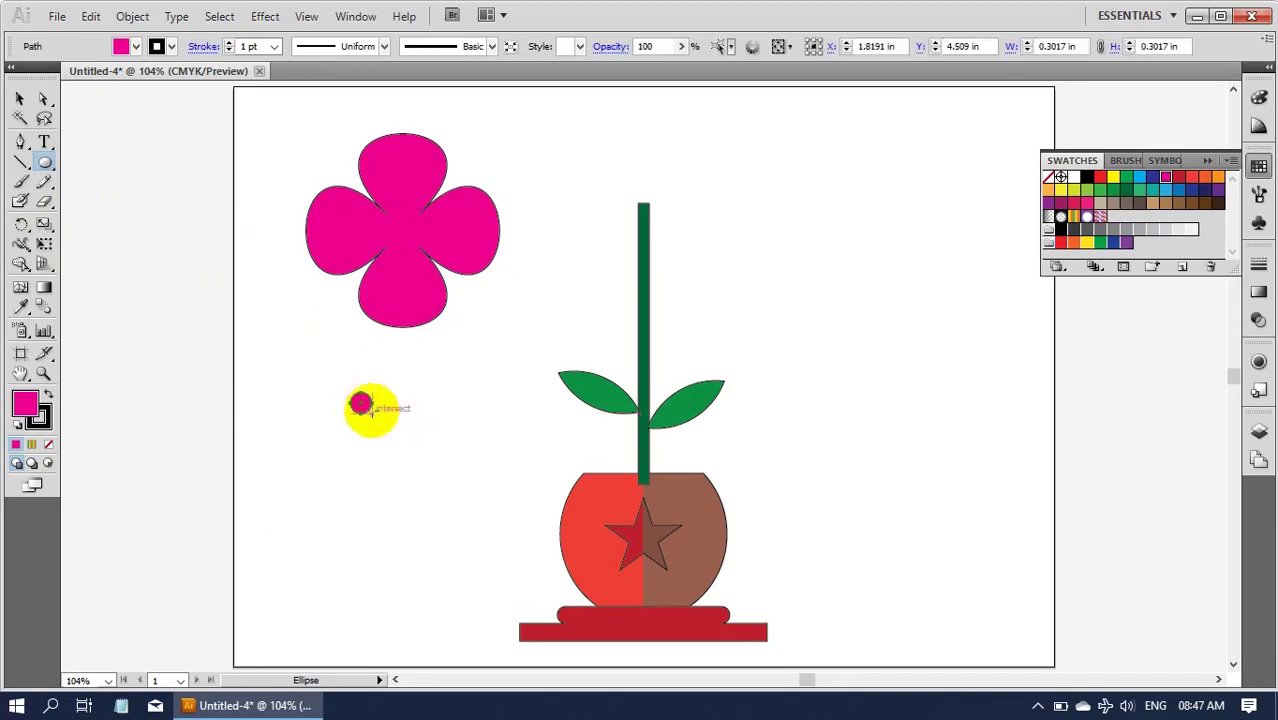
left_click(1113, 178)
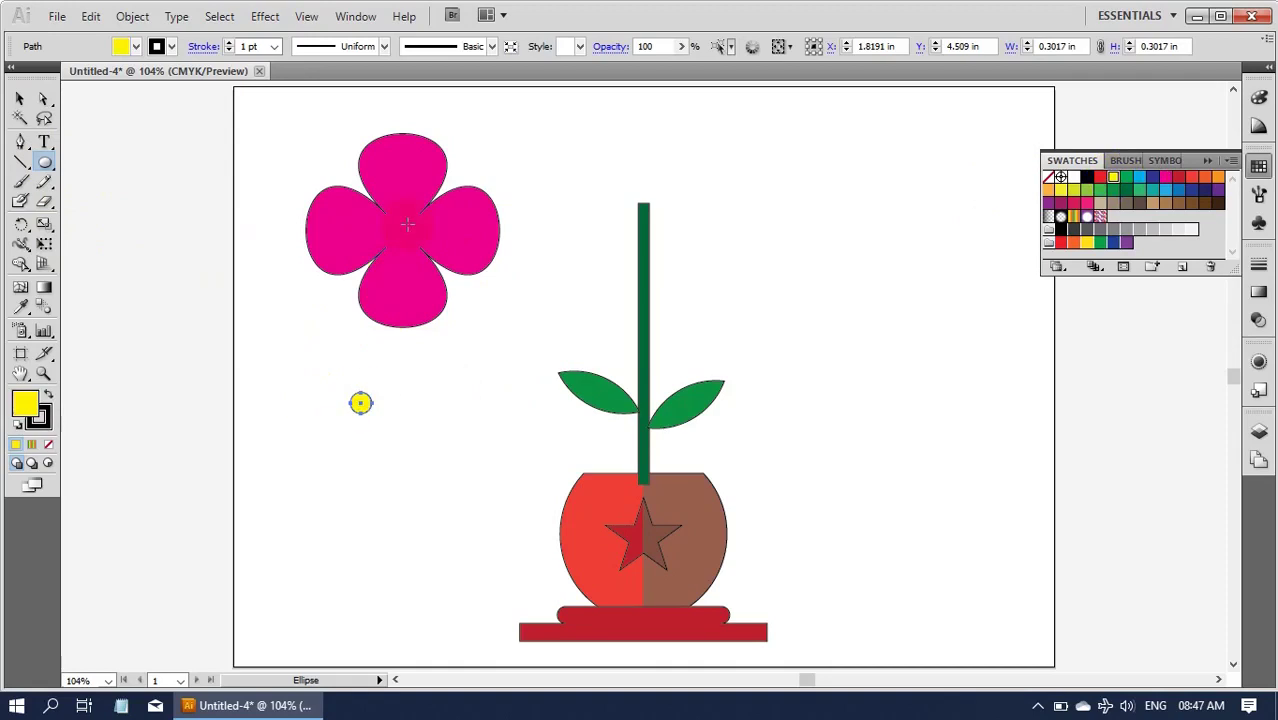
Centre the yellow circle horizontally and vertically on the flower, using the flower as key object
key("v")
left_click(265, 128)
left_click_drag(283, 133, 348, 345)
left_click_drag(423, 446, 426, 444)
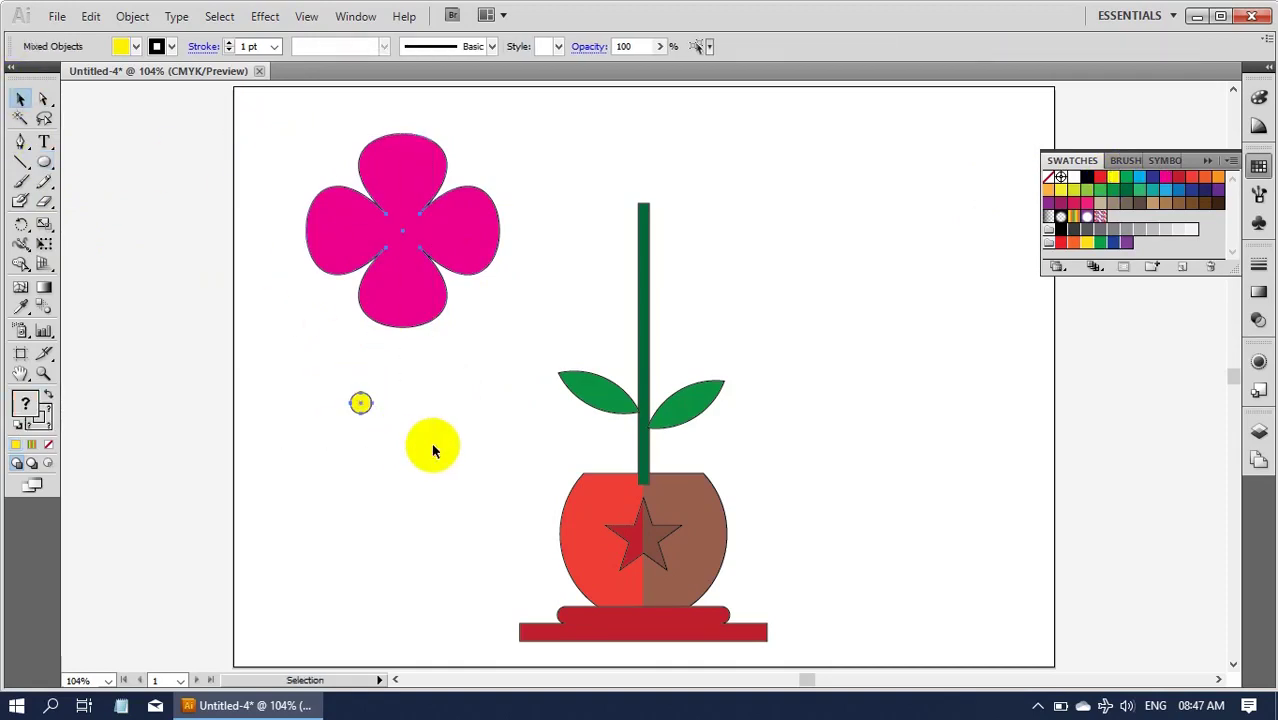
left_click(407, 262)
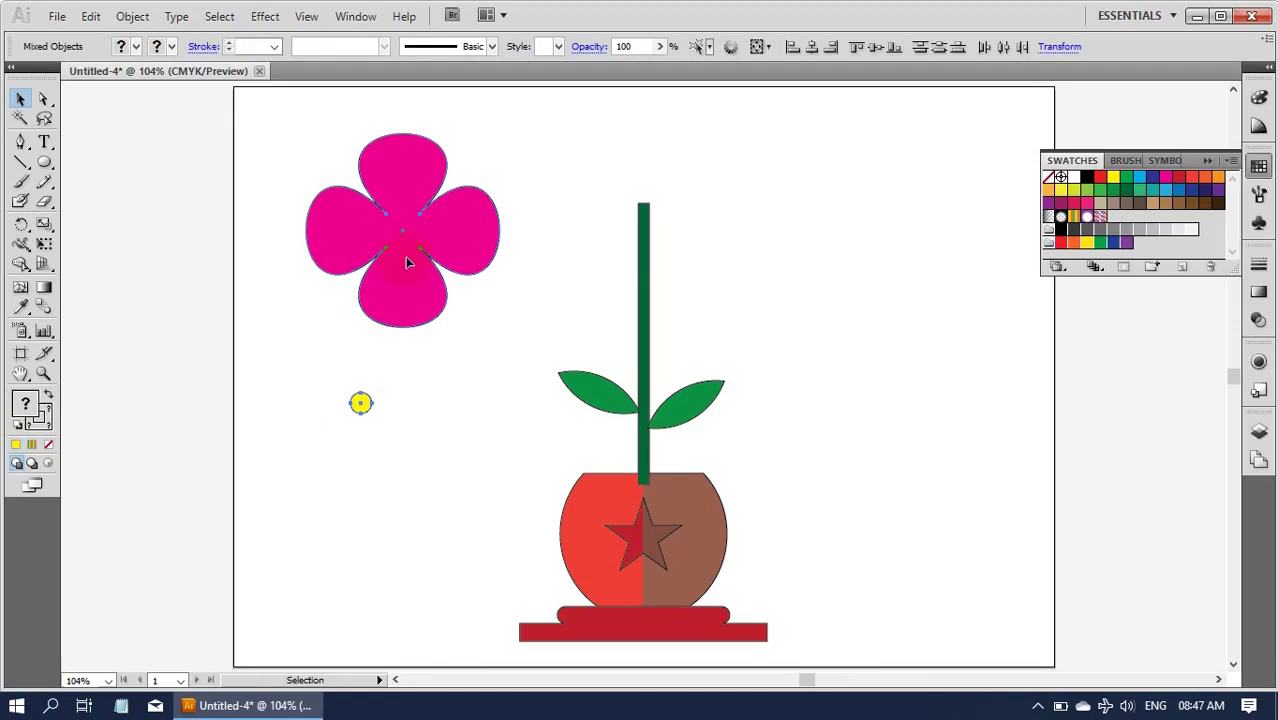
left_click(406, 249)
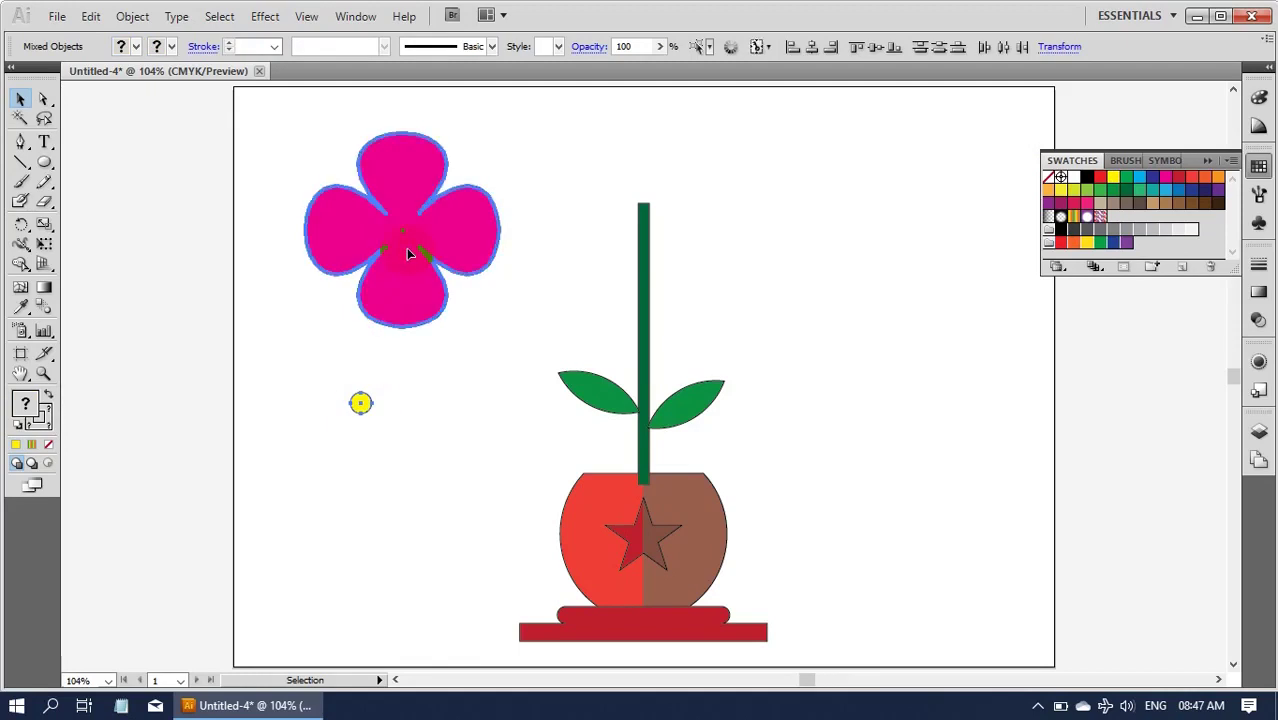
left_click(360, 398)
left_click(813, 48)
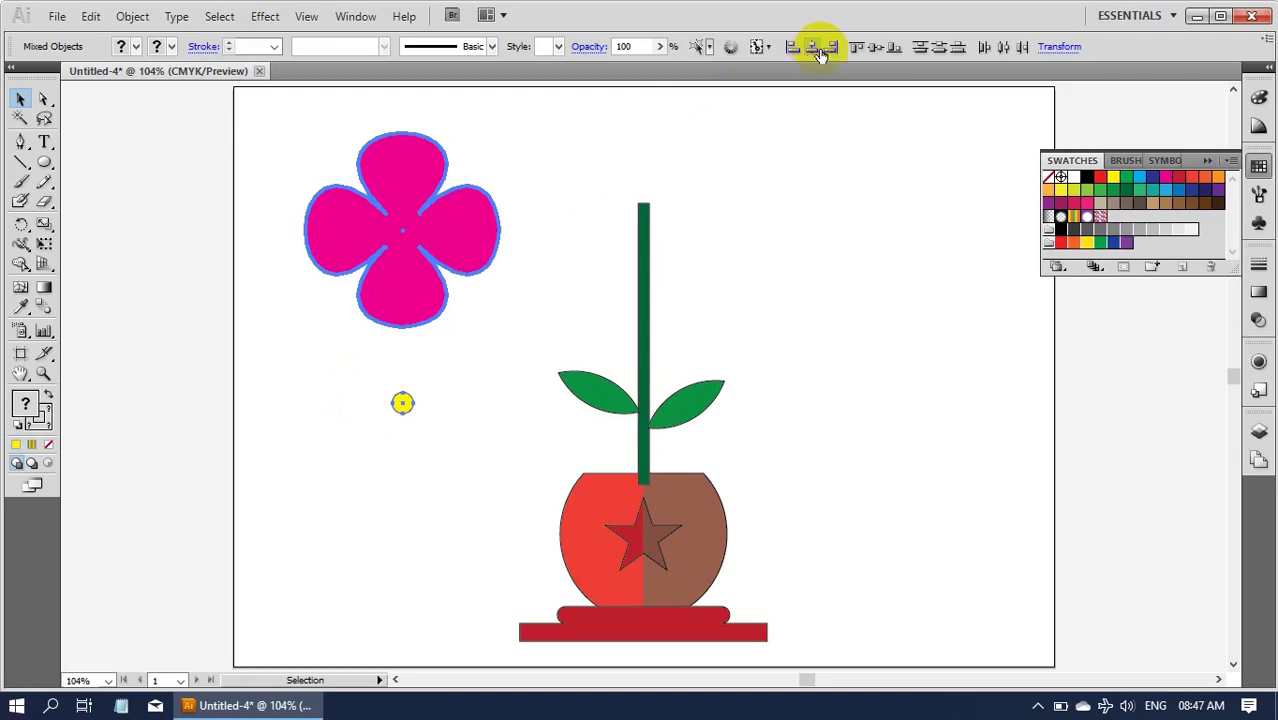
left_click(875, 47)
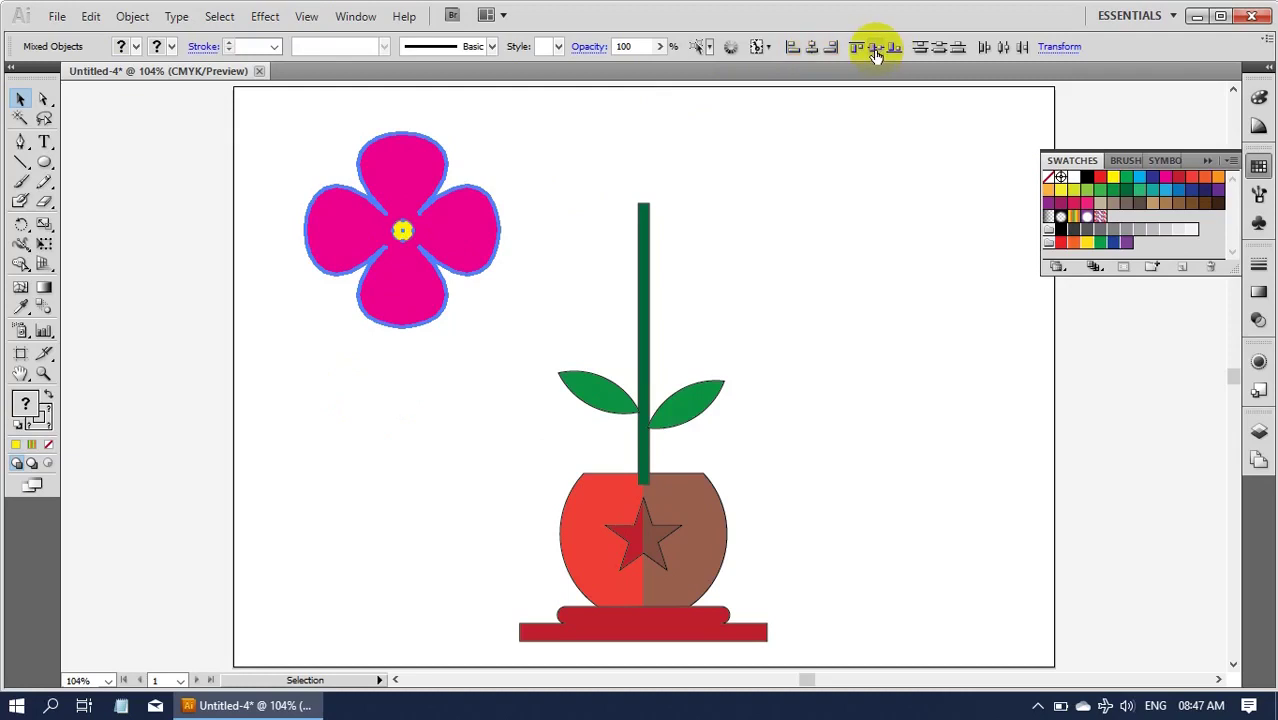
Marquee-select the petals and yellow centre and group them with Ctrl+G
left_click(468, 333)
left_click_drag(277, 148, 503, 333)
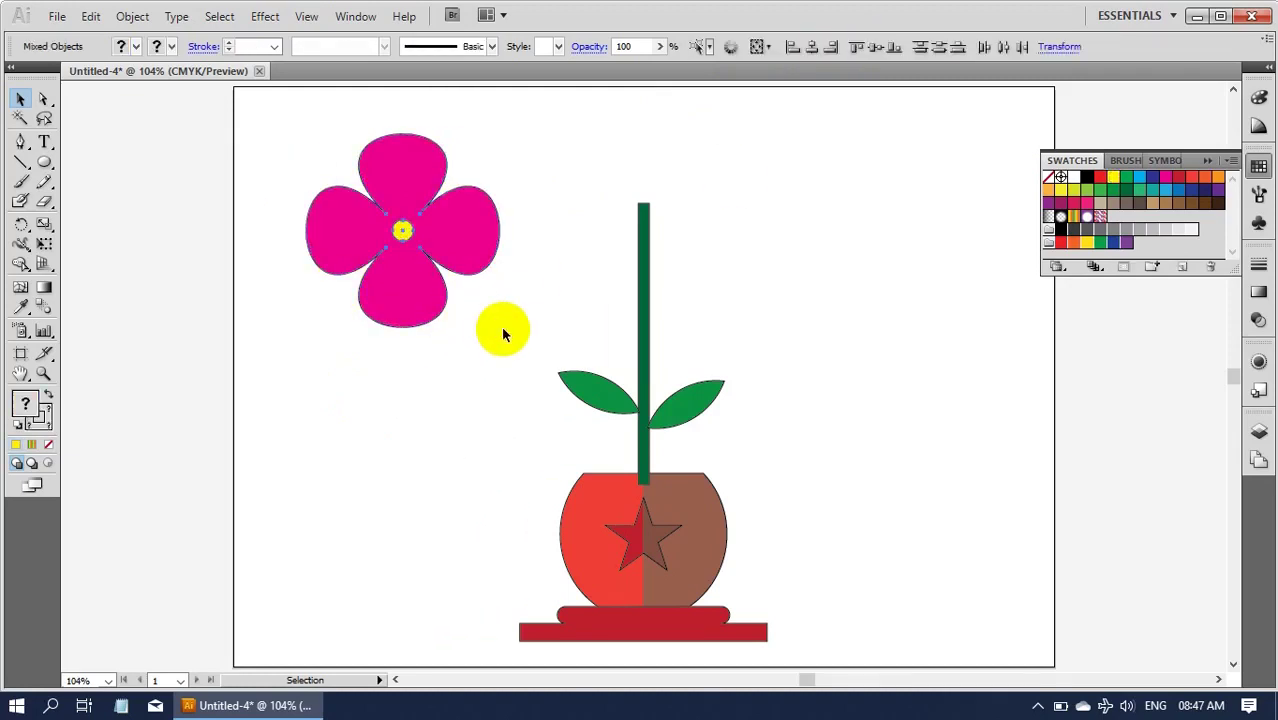
key("ctrl+g")
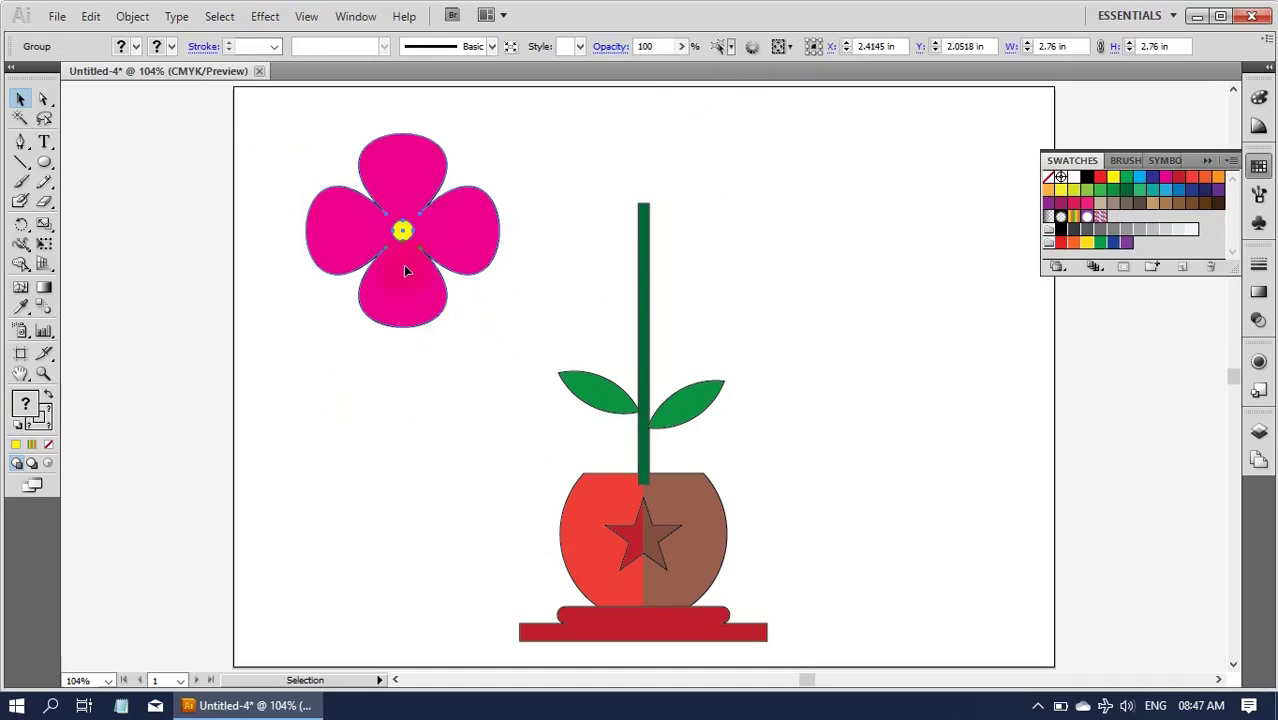
Drag the flower group onto the top of the green stem, then deselect
left_click_drag(433, 234, 672, 231)
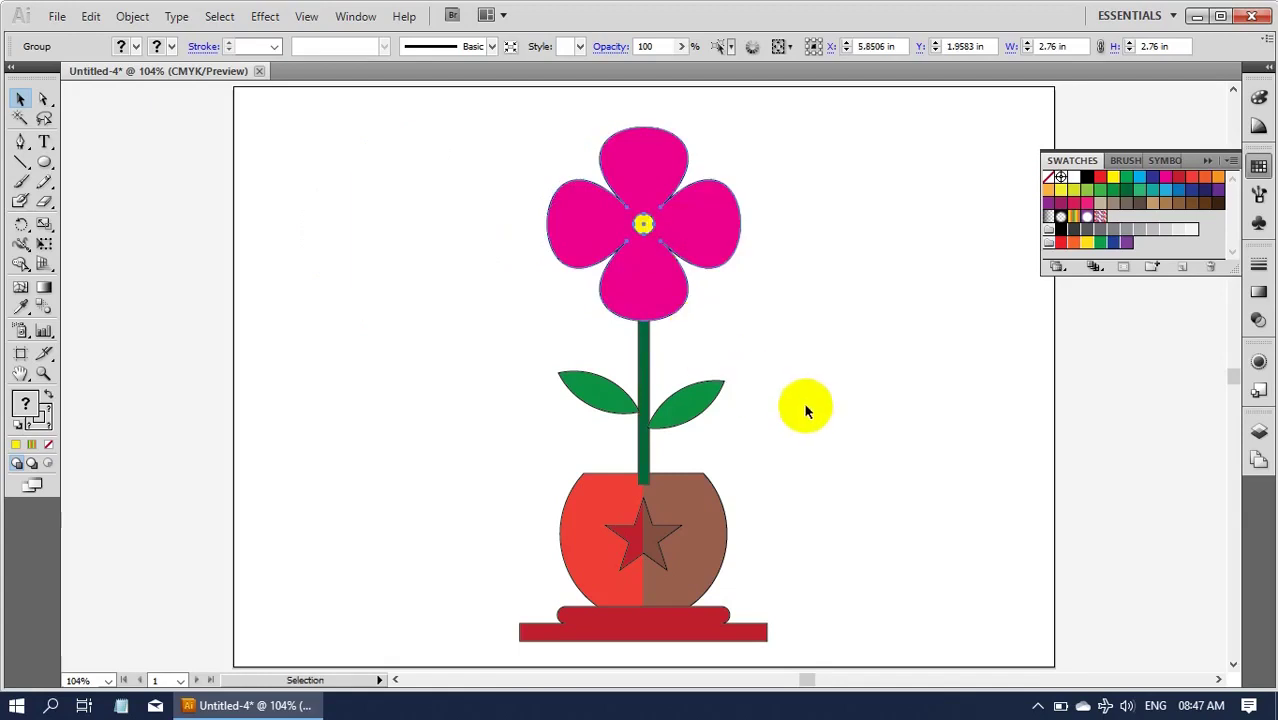
left_click(808, 410)
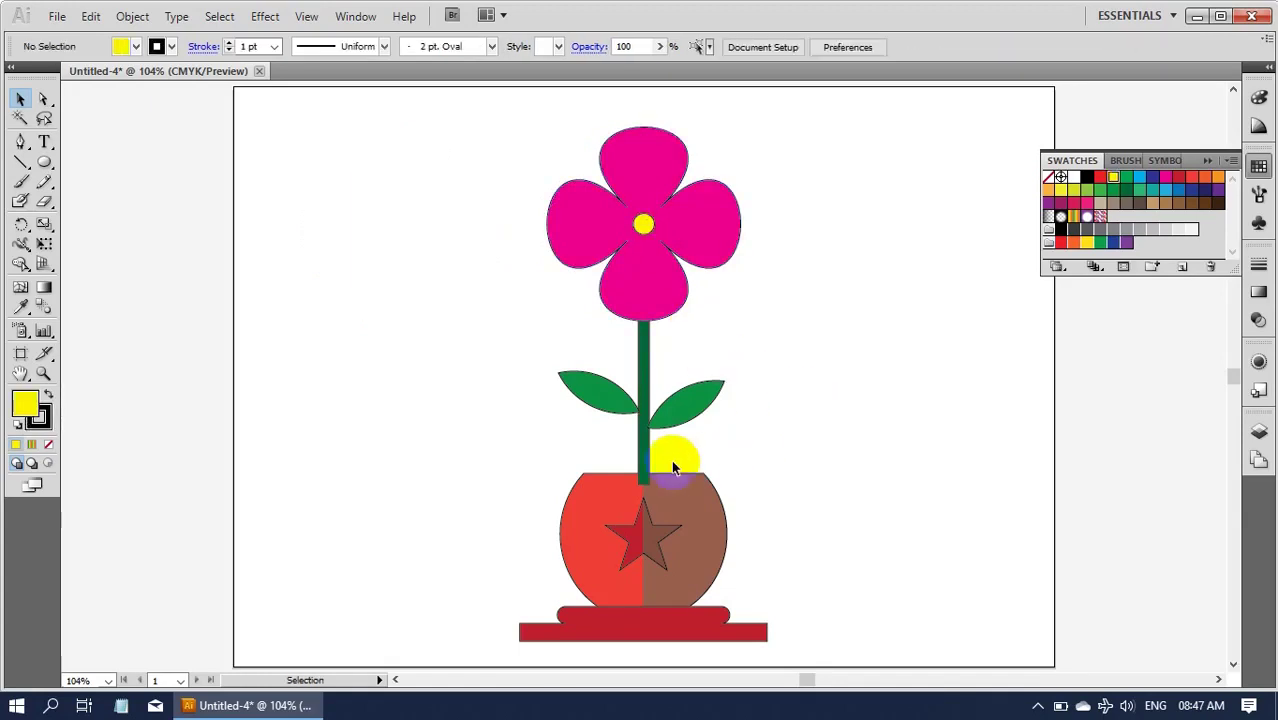
scroll(650, 480, "down", 1)
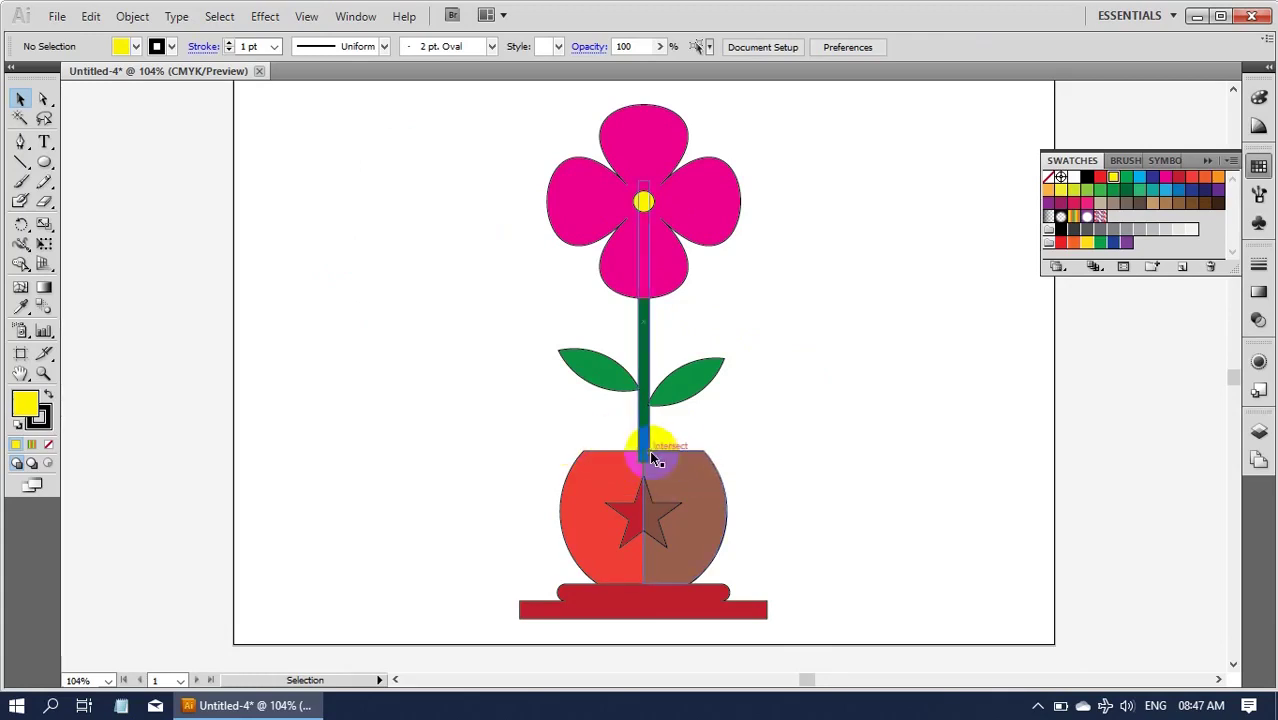
In the Layers panel, move the stem above the leaves and the pot group above the stem
left_click(1259, 432)
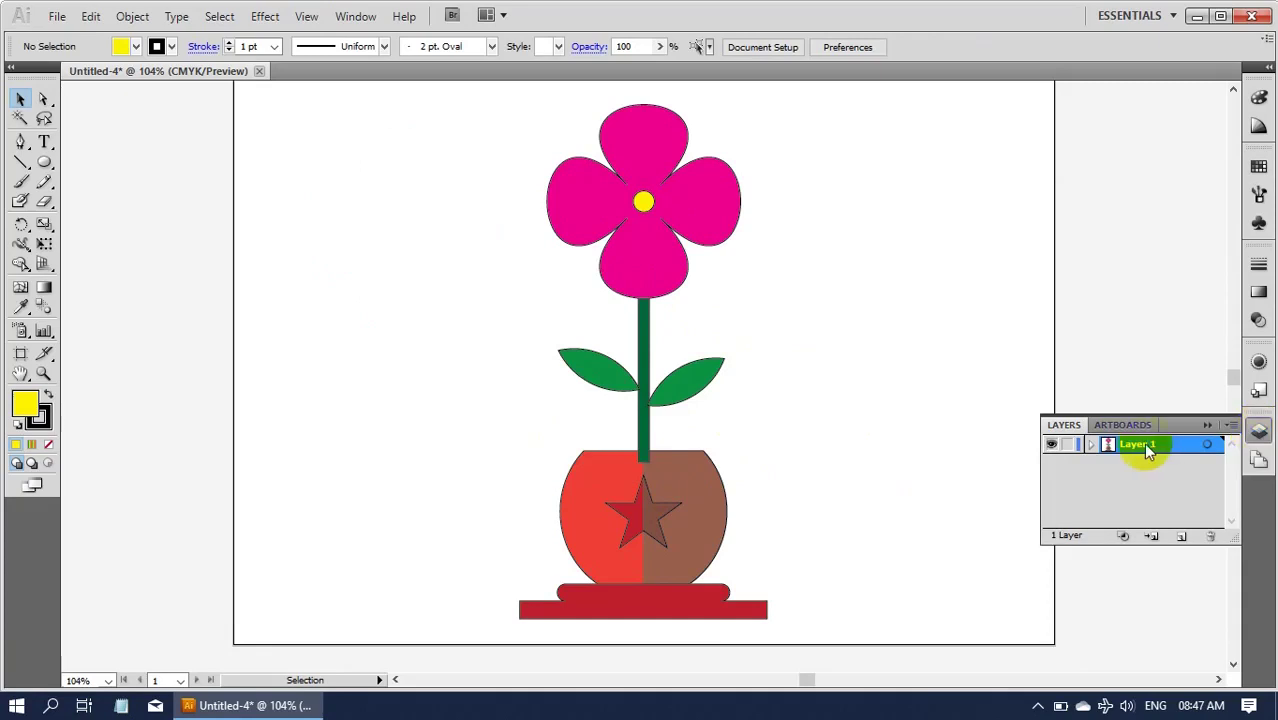
left_click(1093, 445)
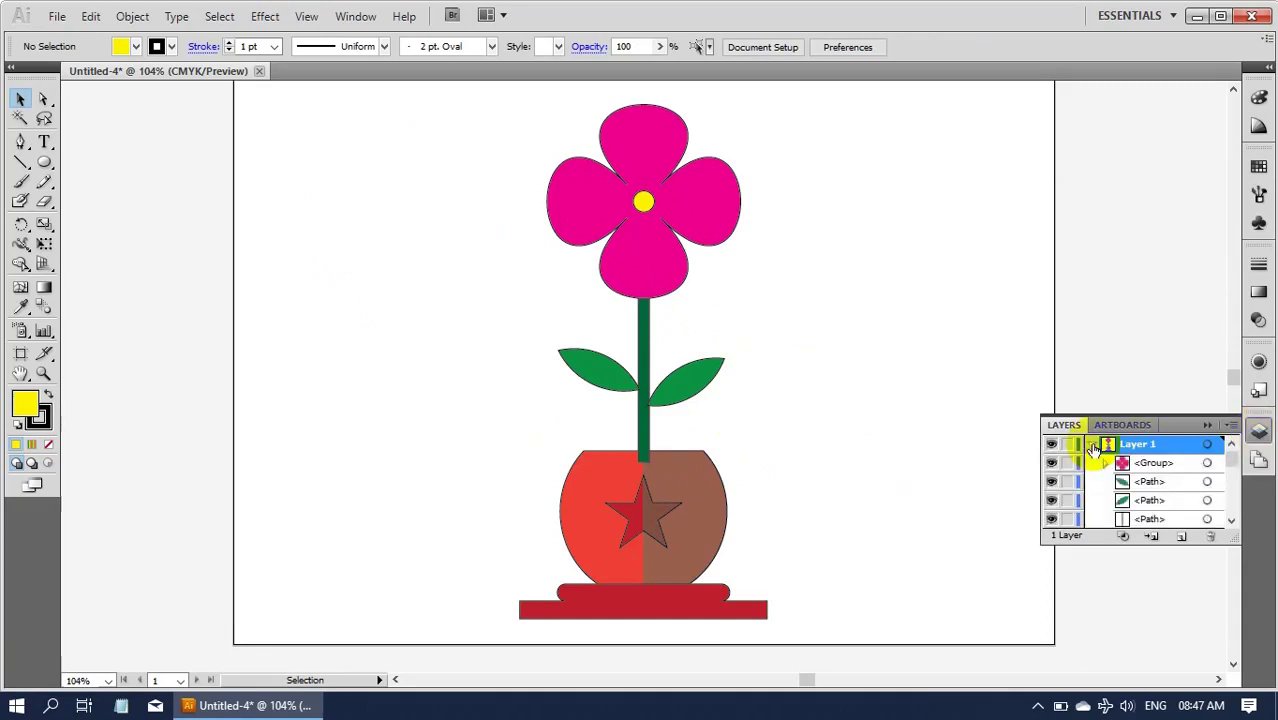
scroll(1140, 480, "down", 1)
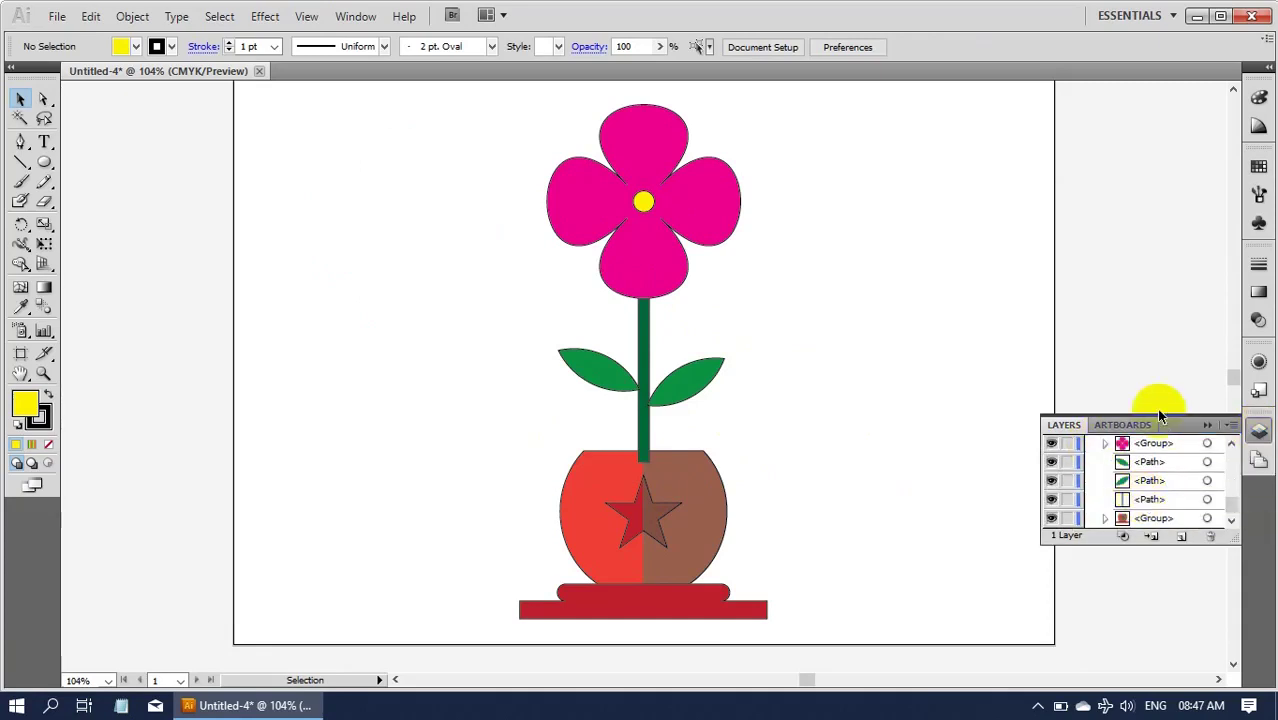
left_click_drag(1180, 425, 883, 306)
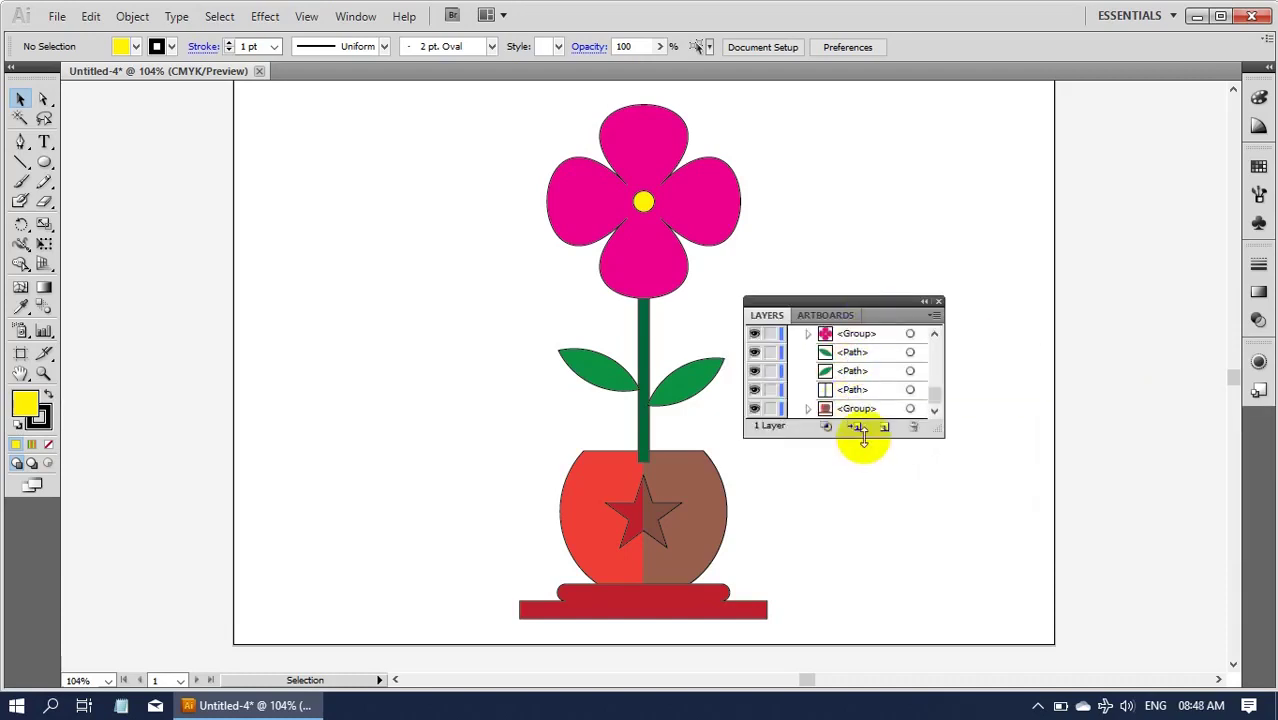
left_click_drag(864, 436, 864, 556)
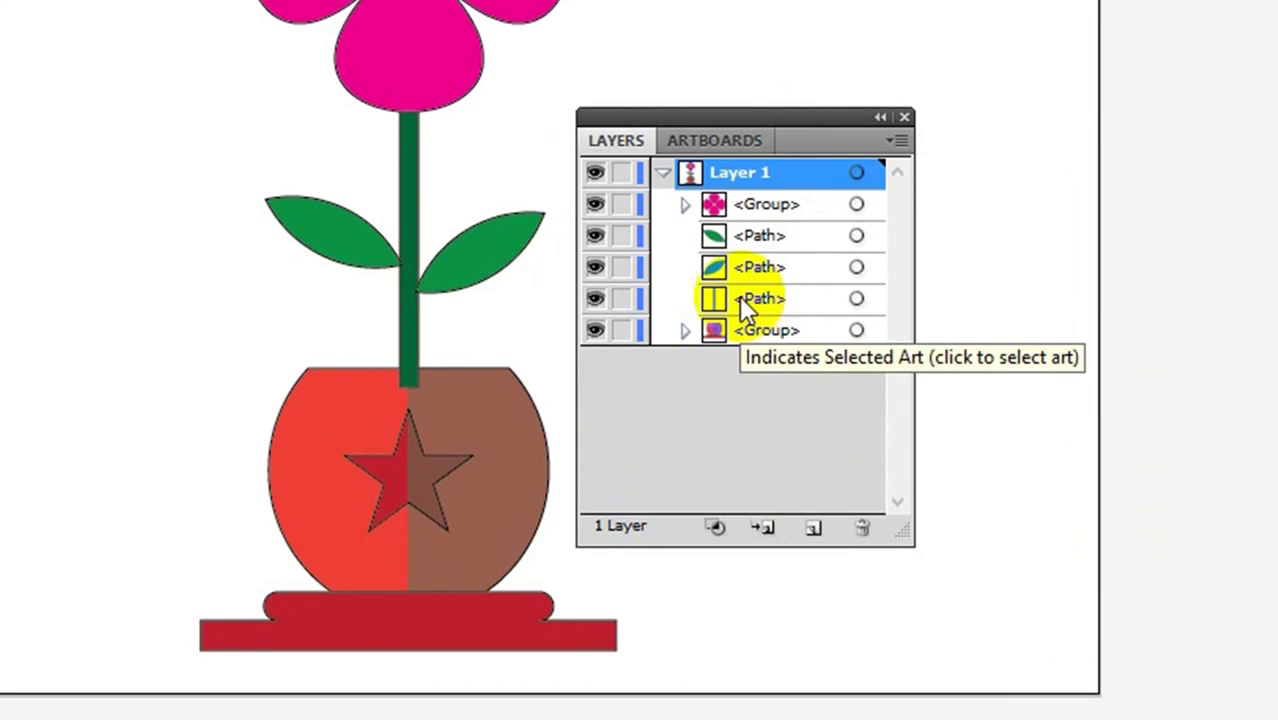
left_click_drag(739, 296, 745, 226)
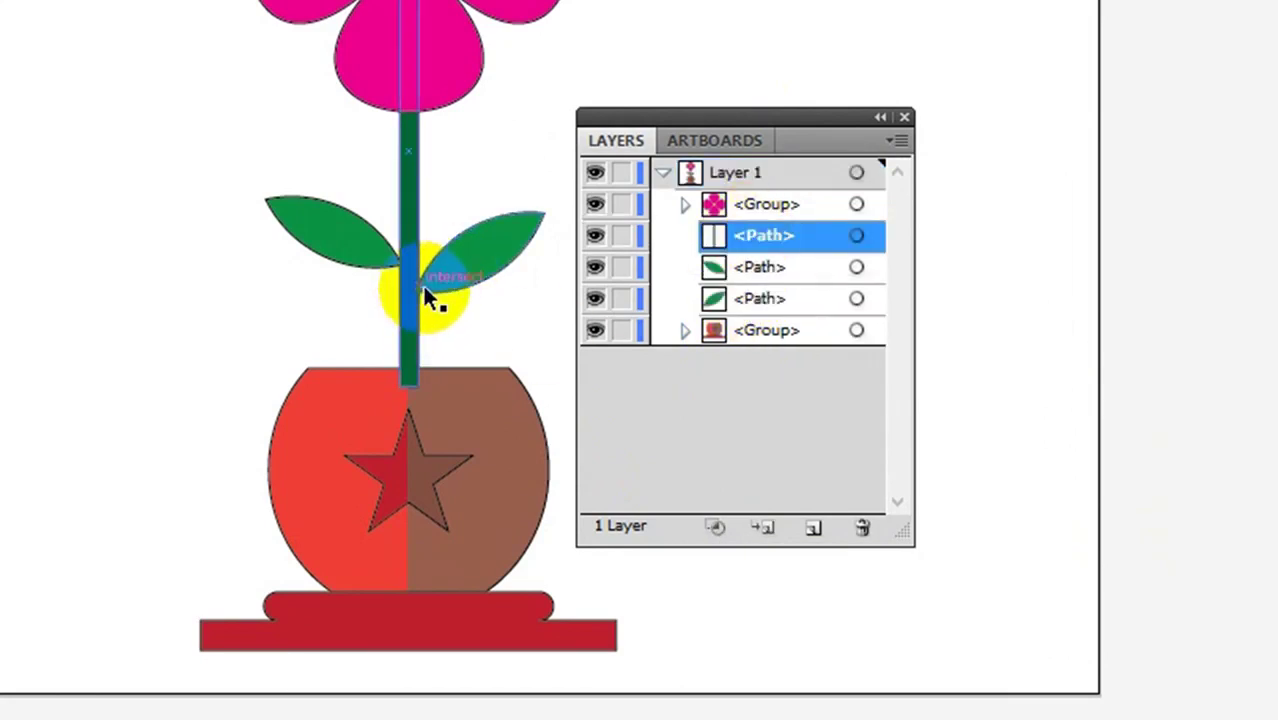
left_click_drag(744, 328, 750, 238)
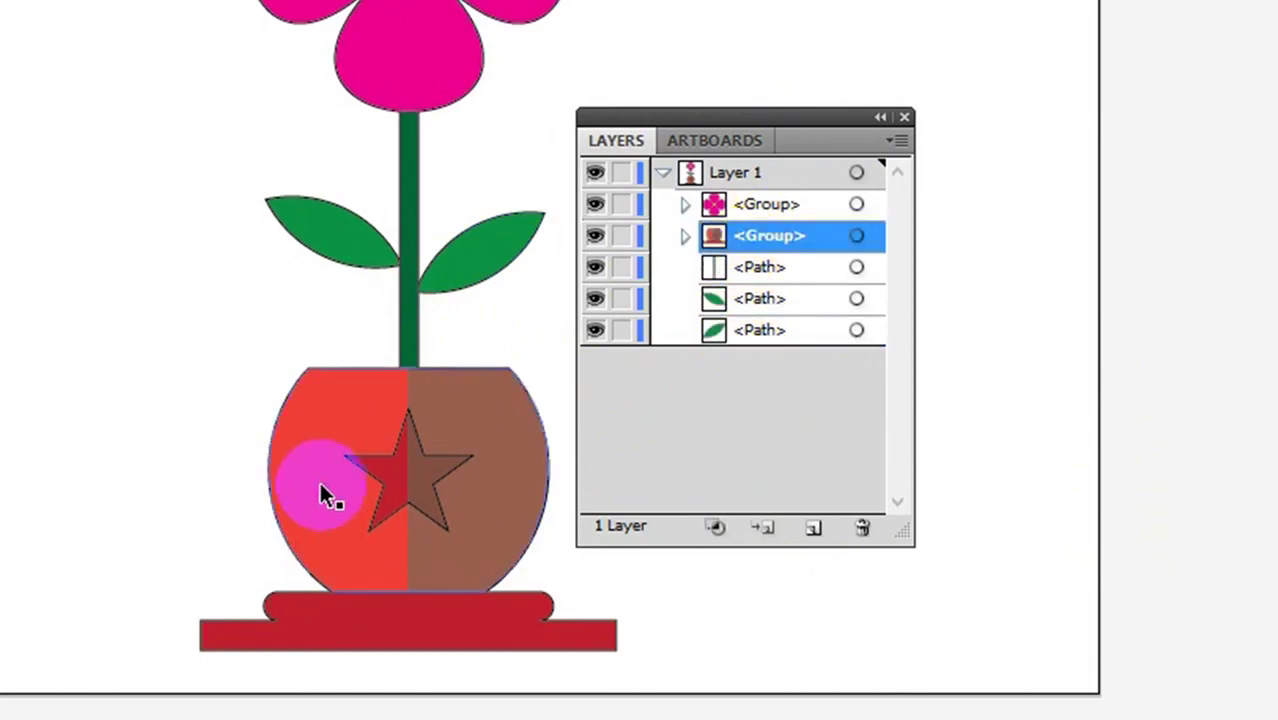
left_click(903, 118)
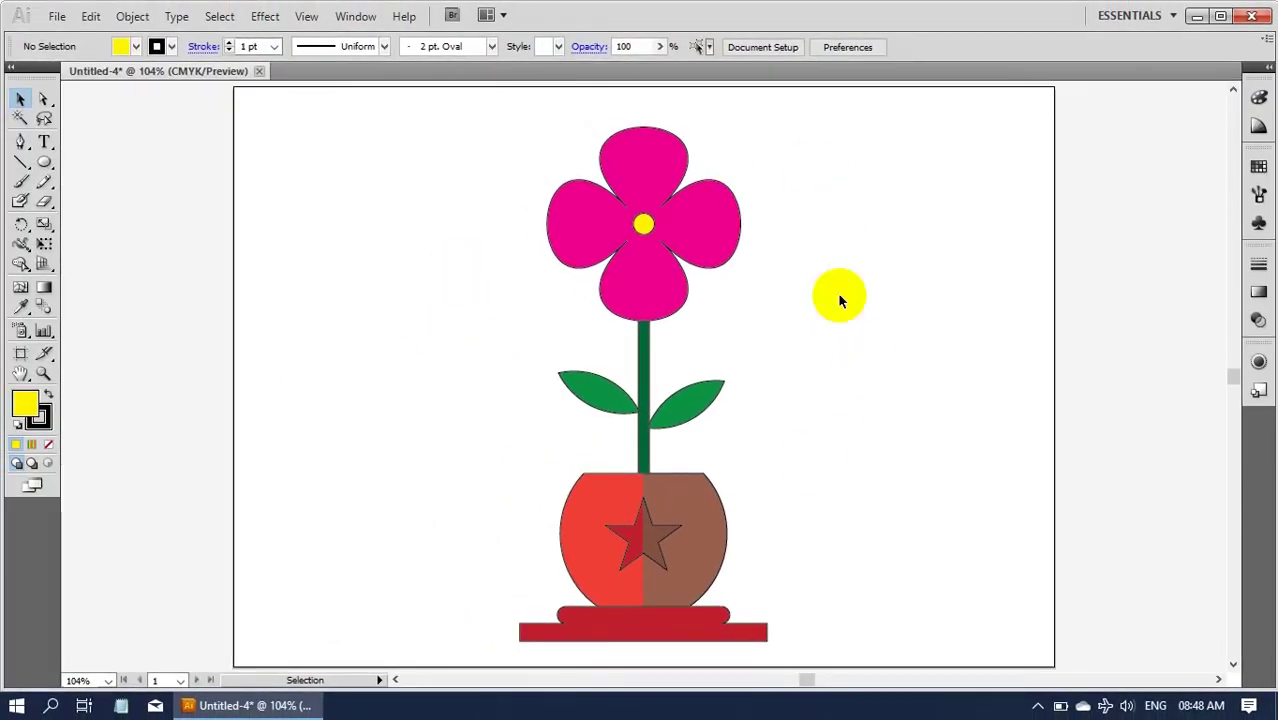
Narrow the artboard and reposition it around the potted flower
left_click(22, 354)
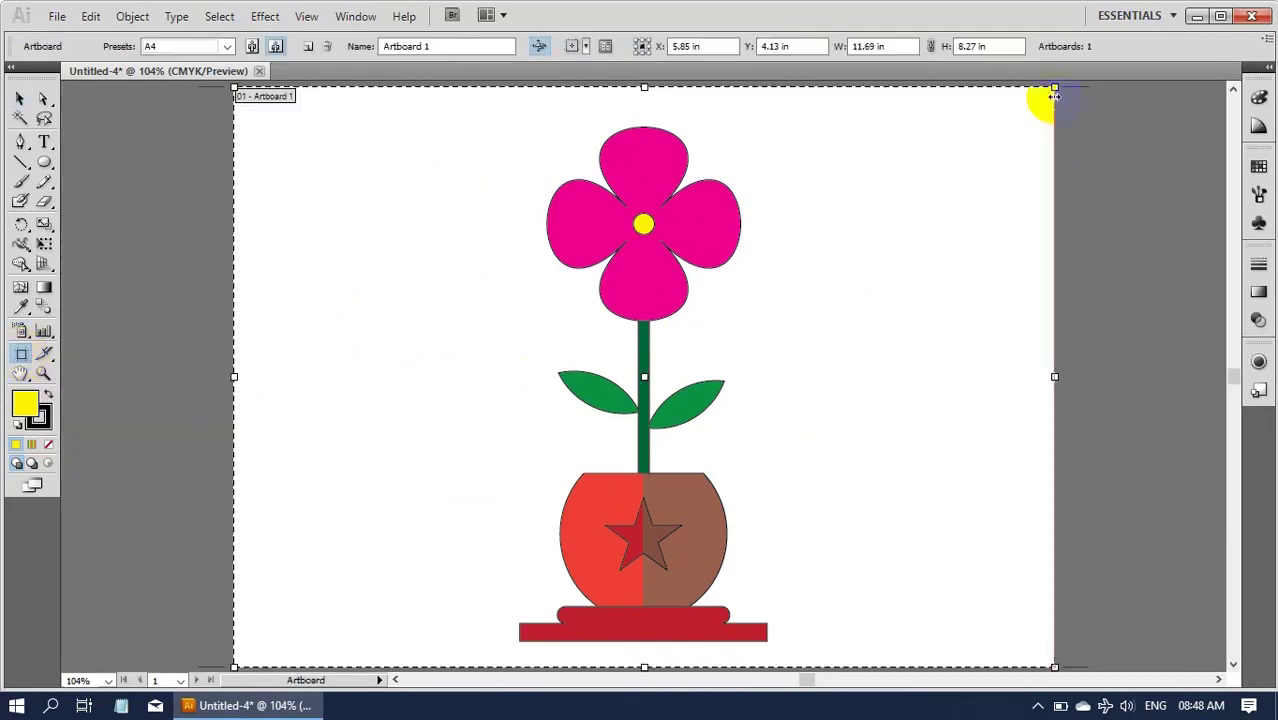
left_click_drag(1054, 376, 875, 376)
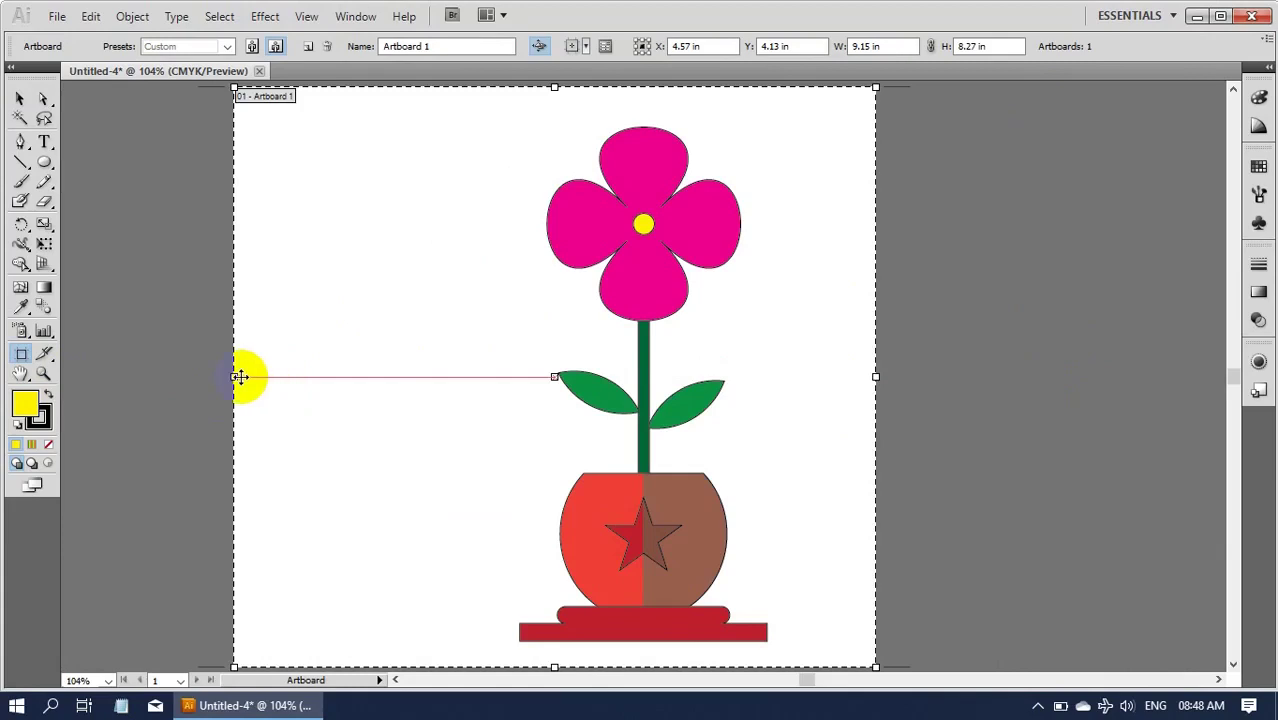
left_click_drag(240, 376, 553, 389)
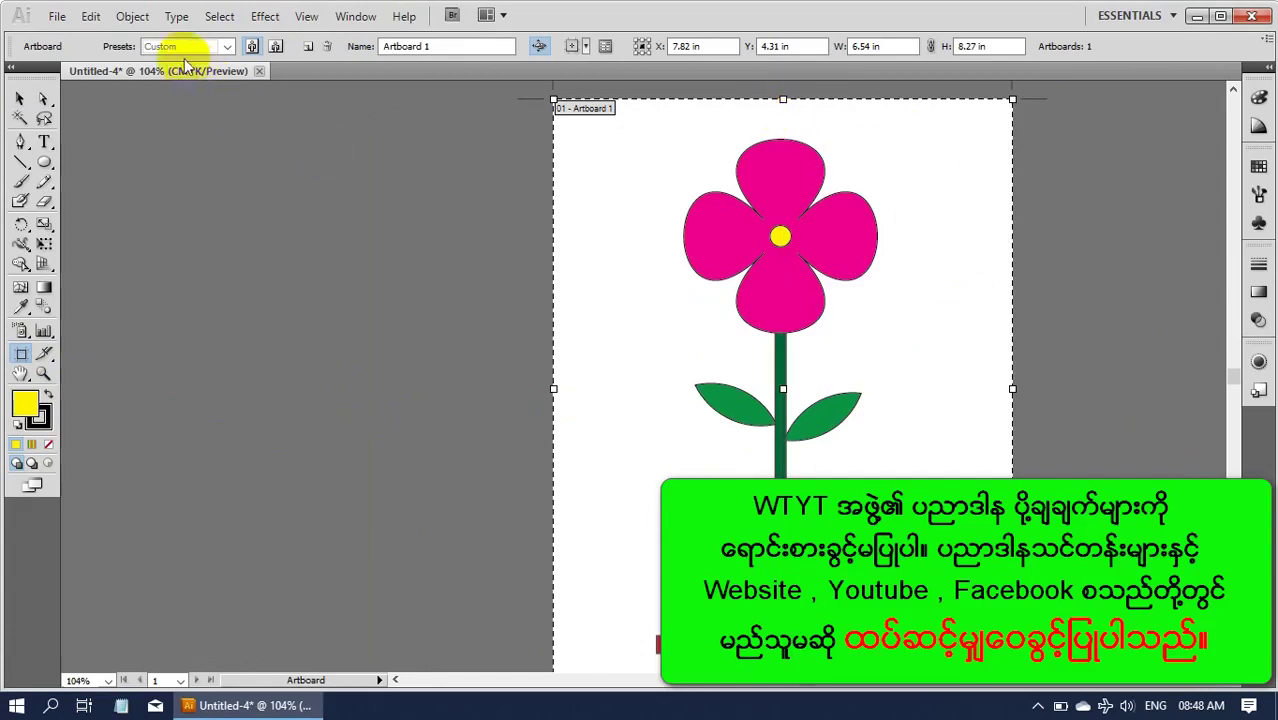
Set the artboard preset to Letter in landscape orientation, 11 x 8.5 in
left_click(228, 47)
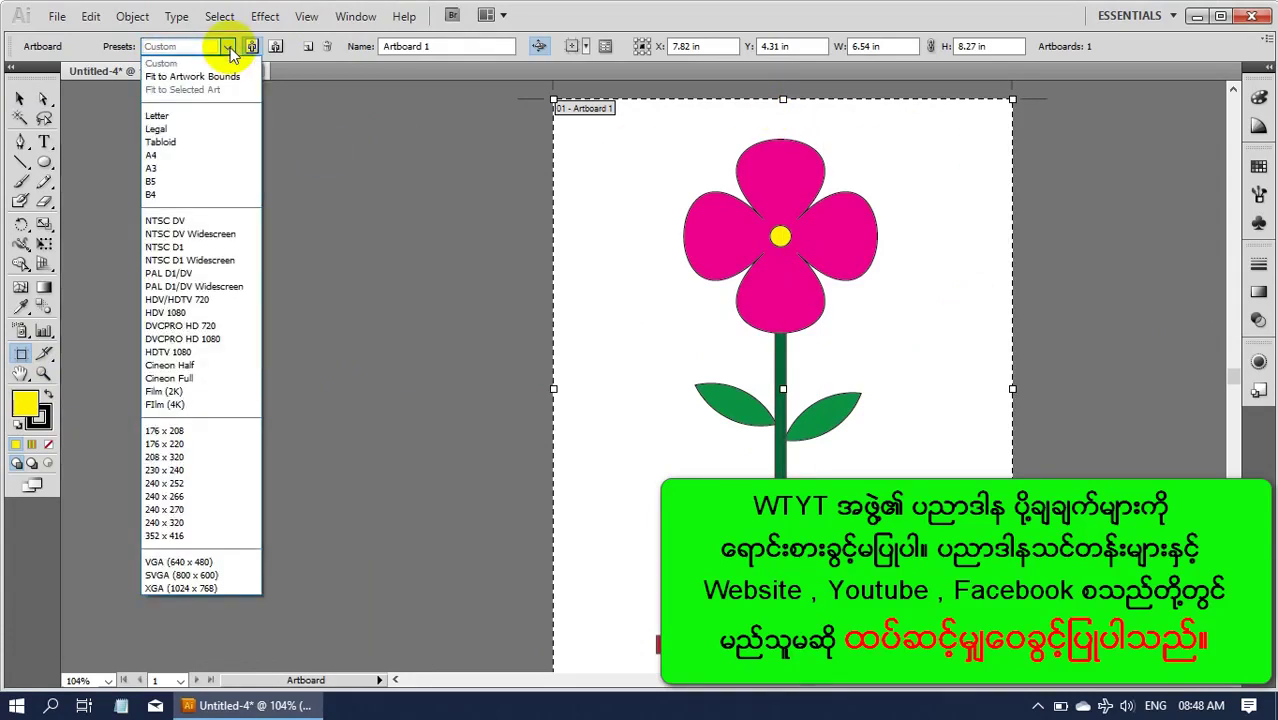
left_click(199, 155)
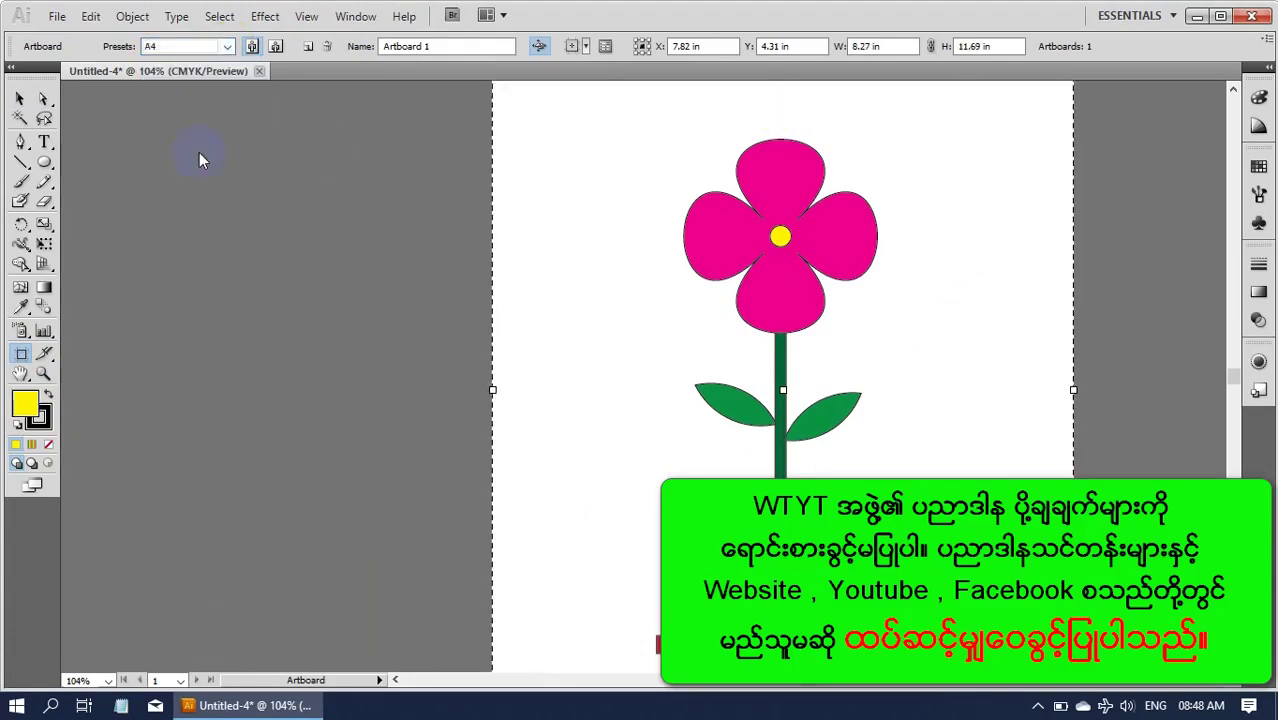
left_click(232, 48)
left_click(230, 48)
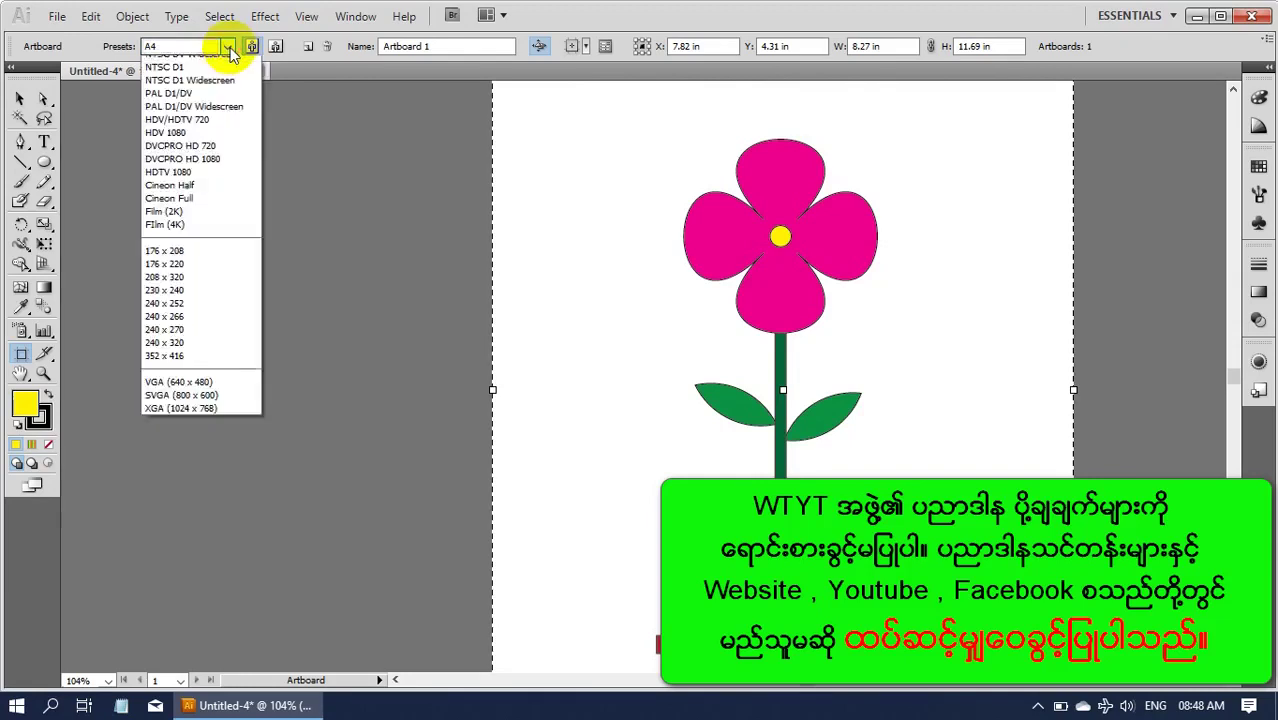
left_click(182, 117)
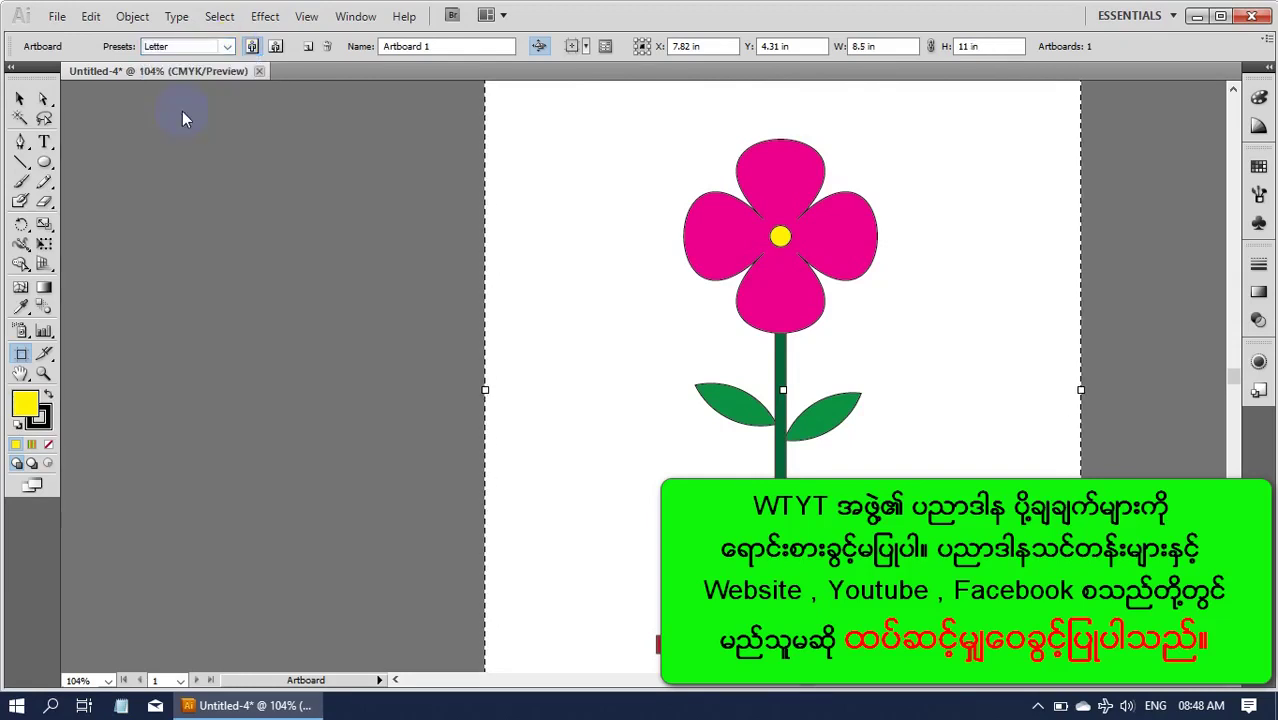
left_click(276, 46)
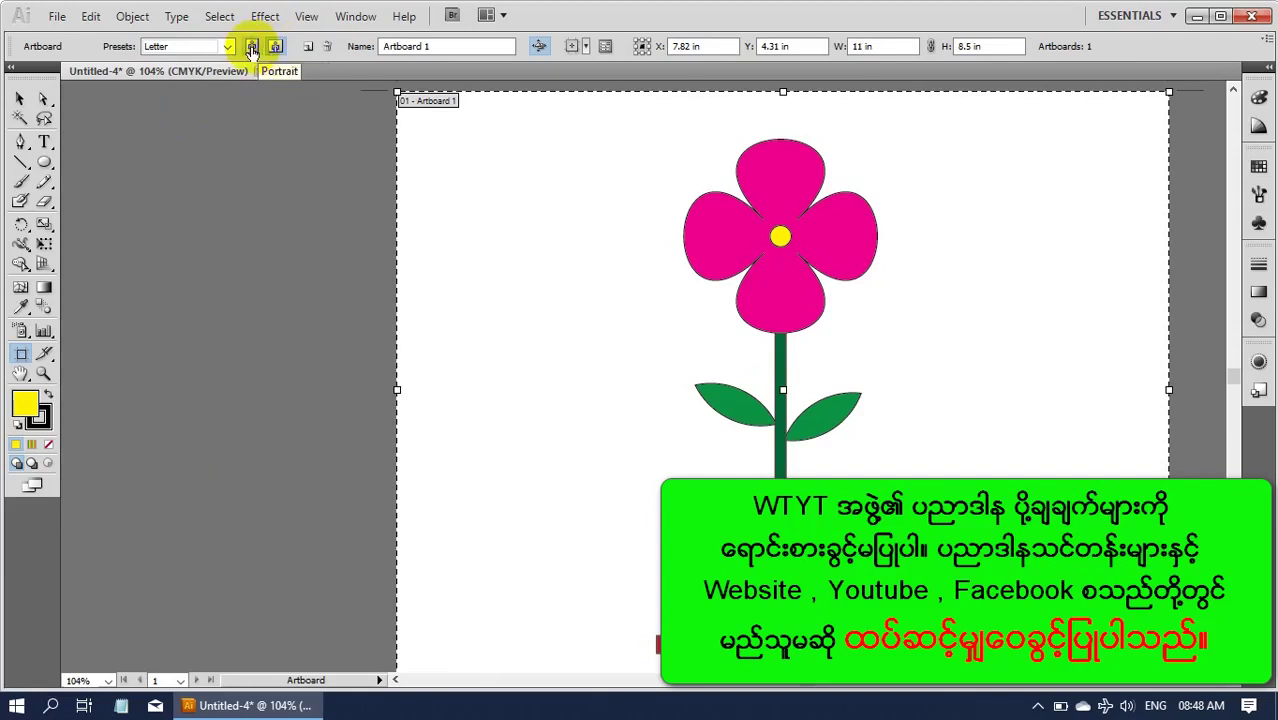
left_click(252, 46)
left_click(274, 47)
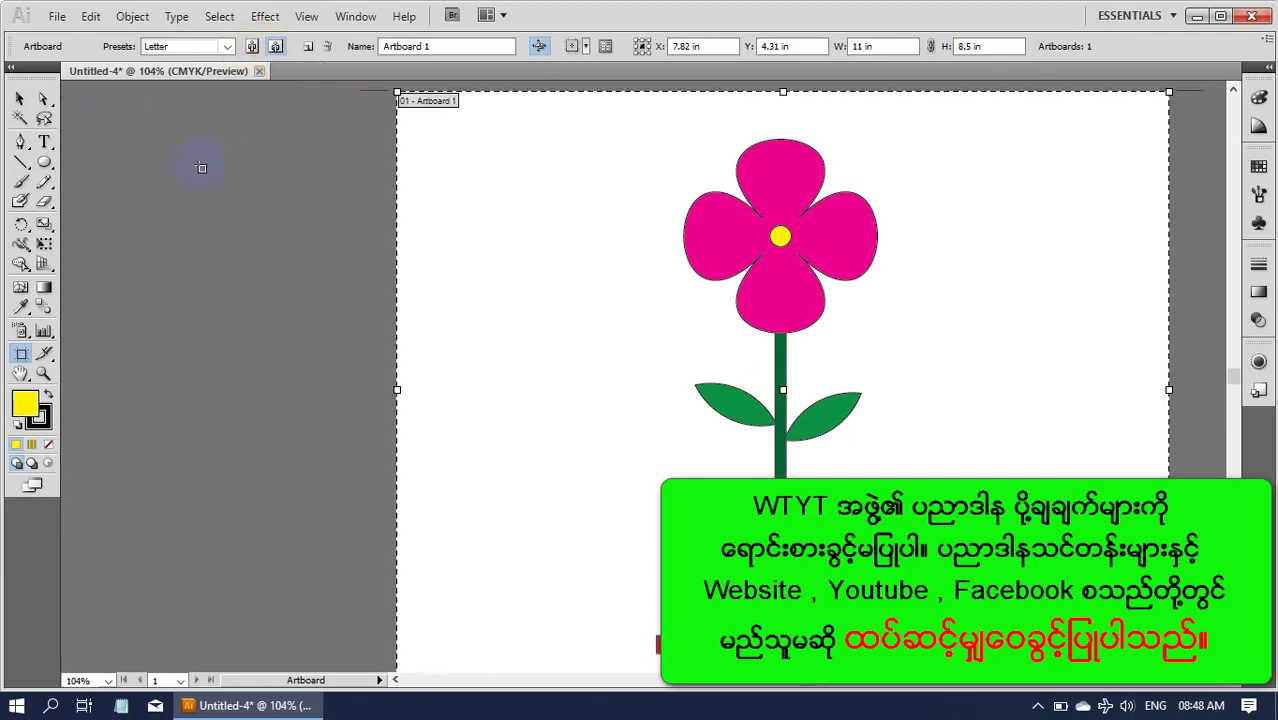
left_click(20, 98)
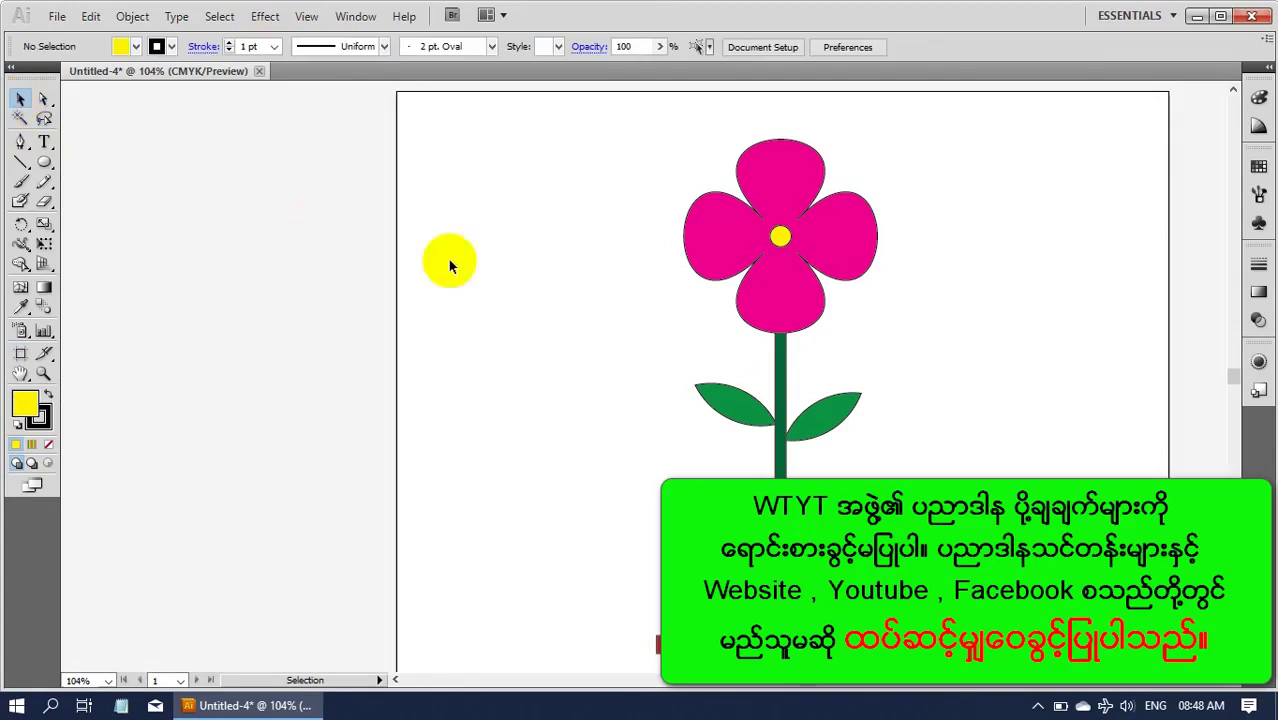
scroll(765, 312, "down", 1)
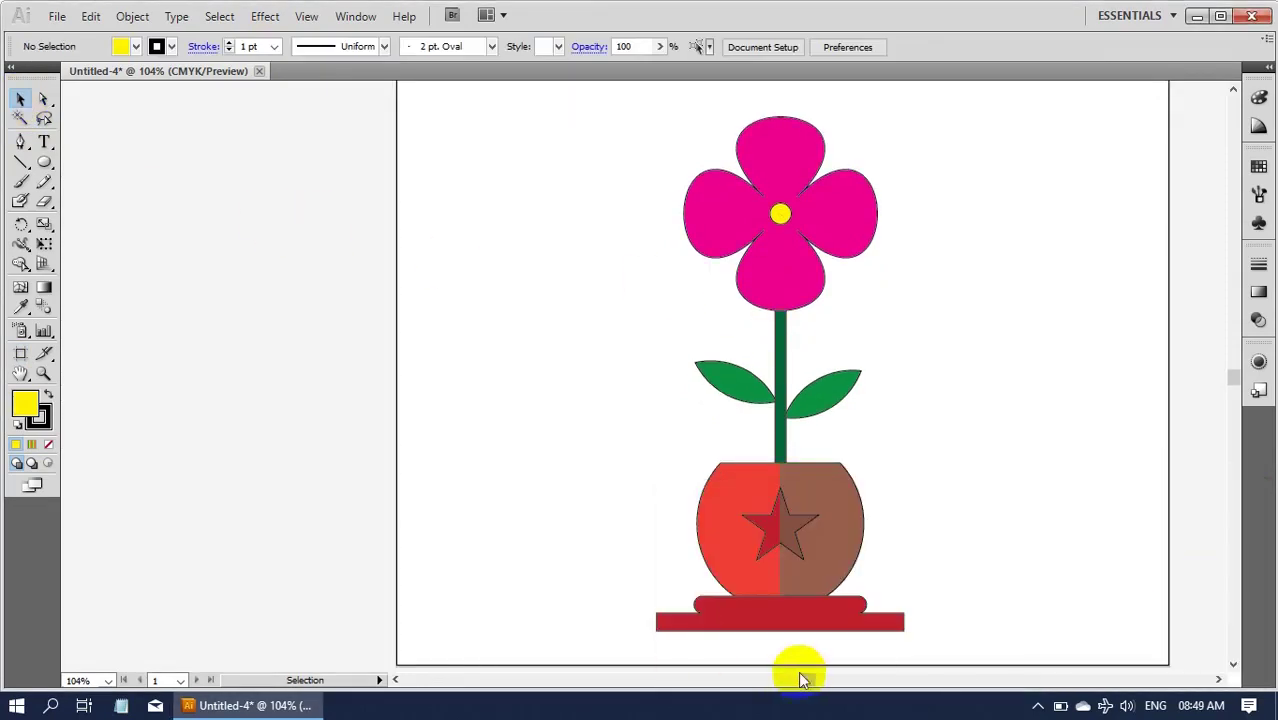
left_click_drag(800, 683, 815, 680)
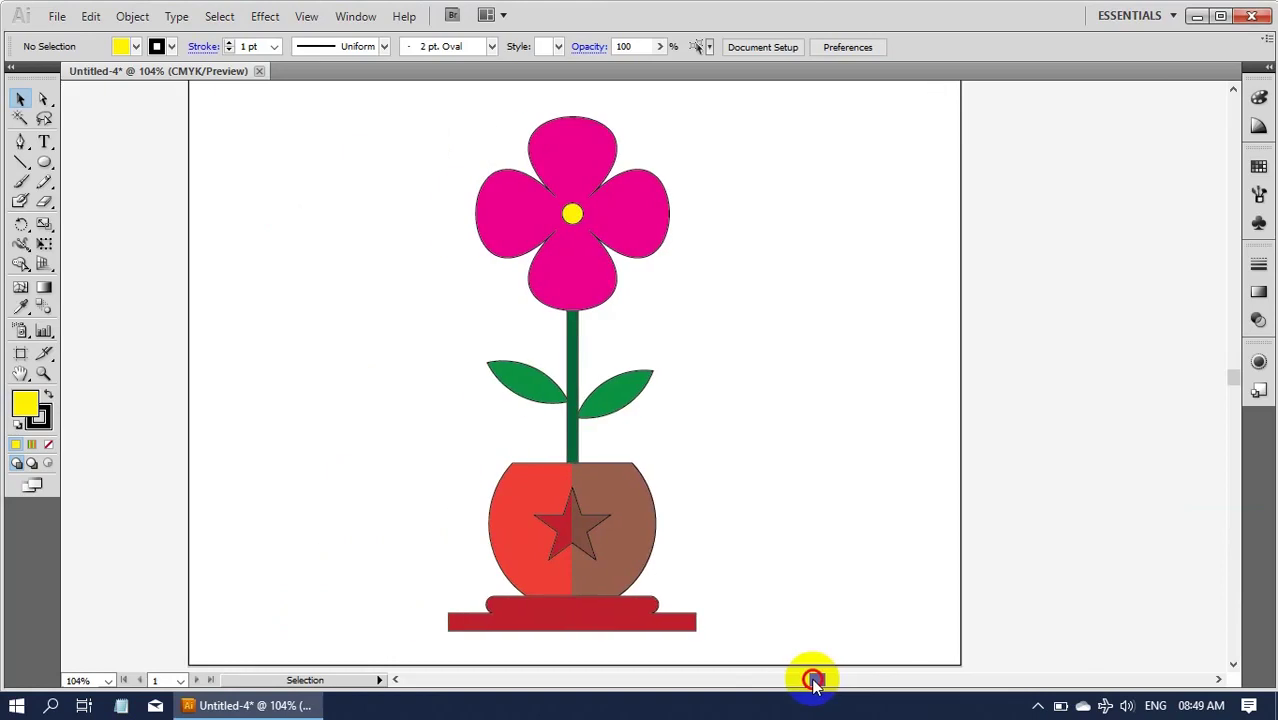